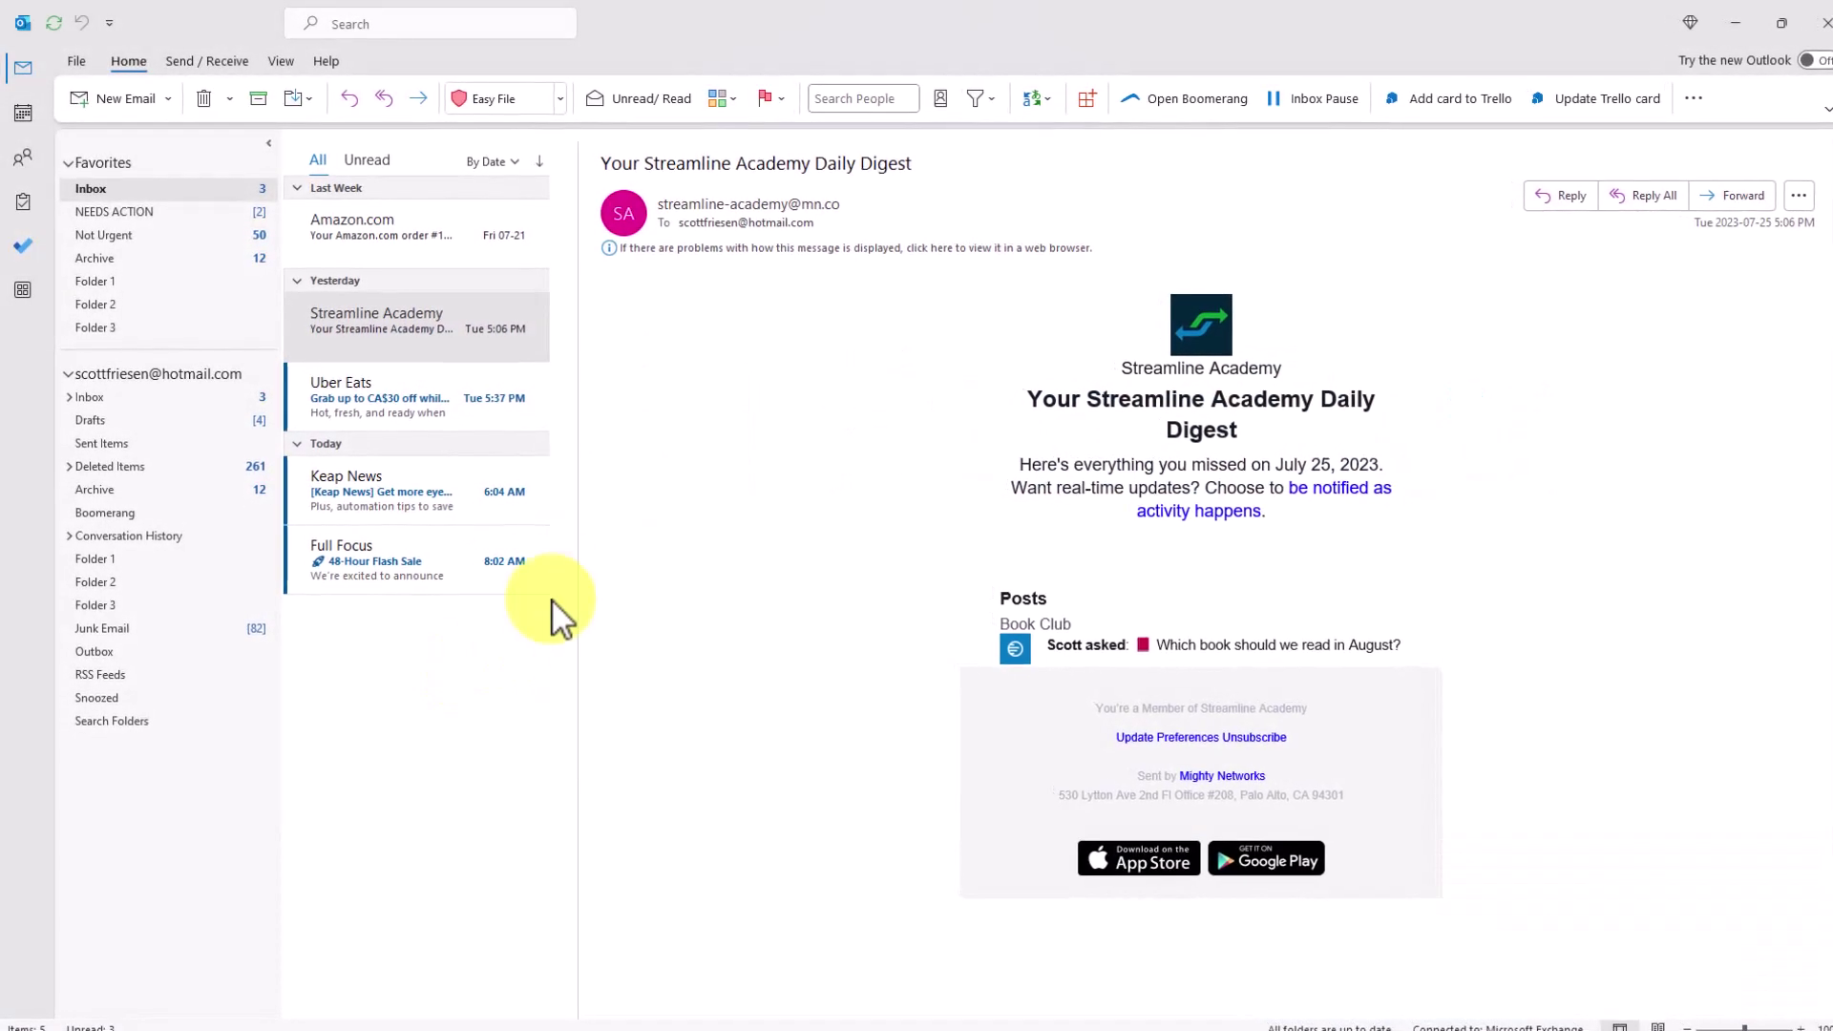
View the existing tasks in the Tasks module and in the To Do list.
left_click(23, 202)
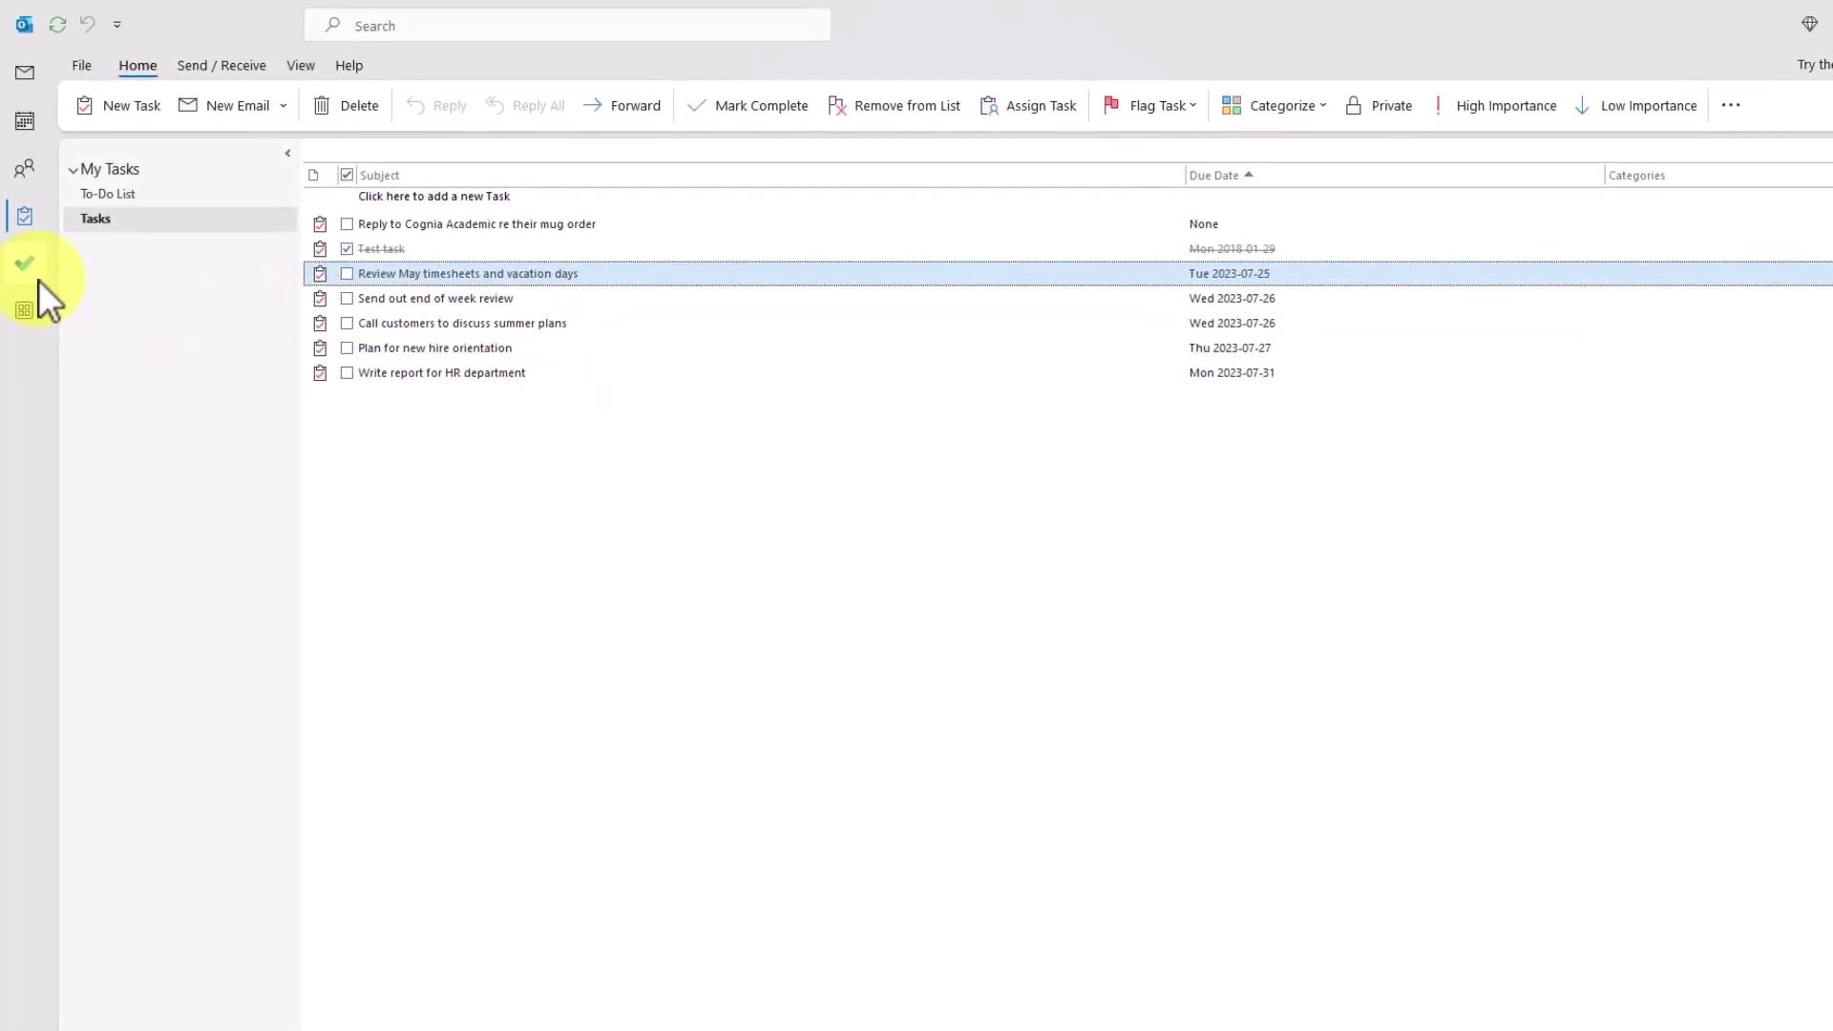
left_click(13, 267)
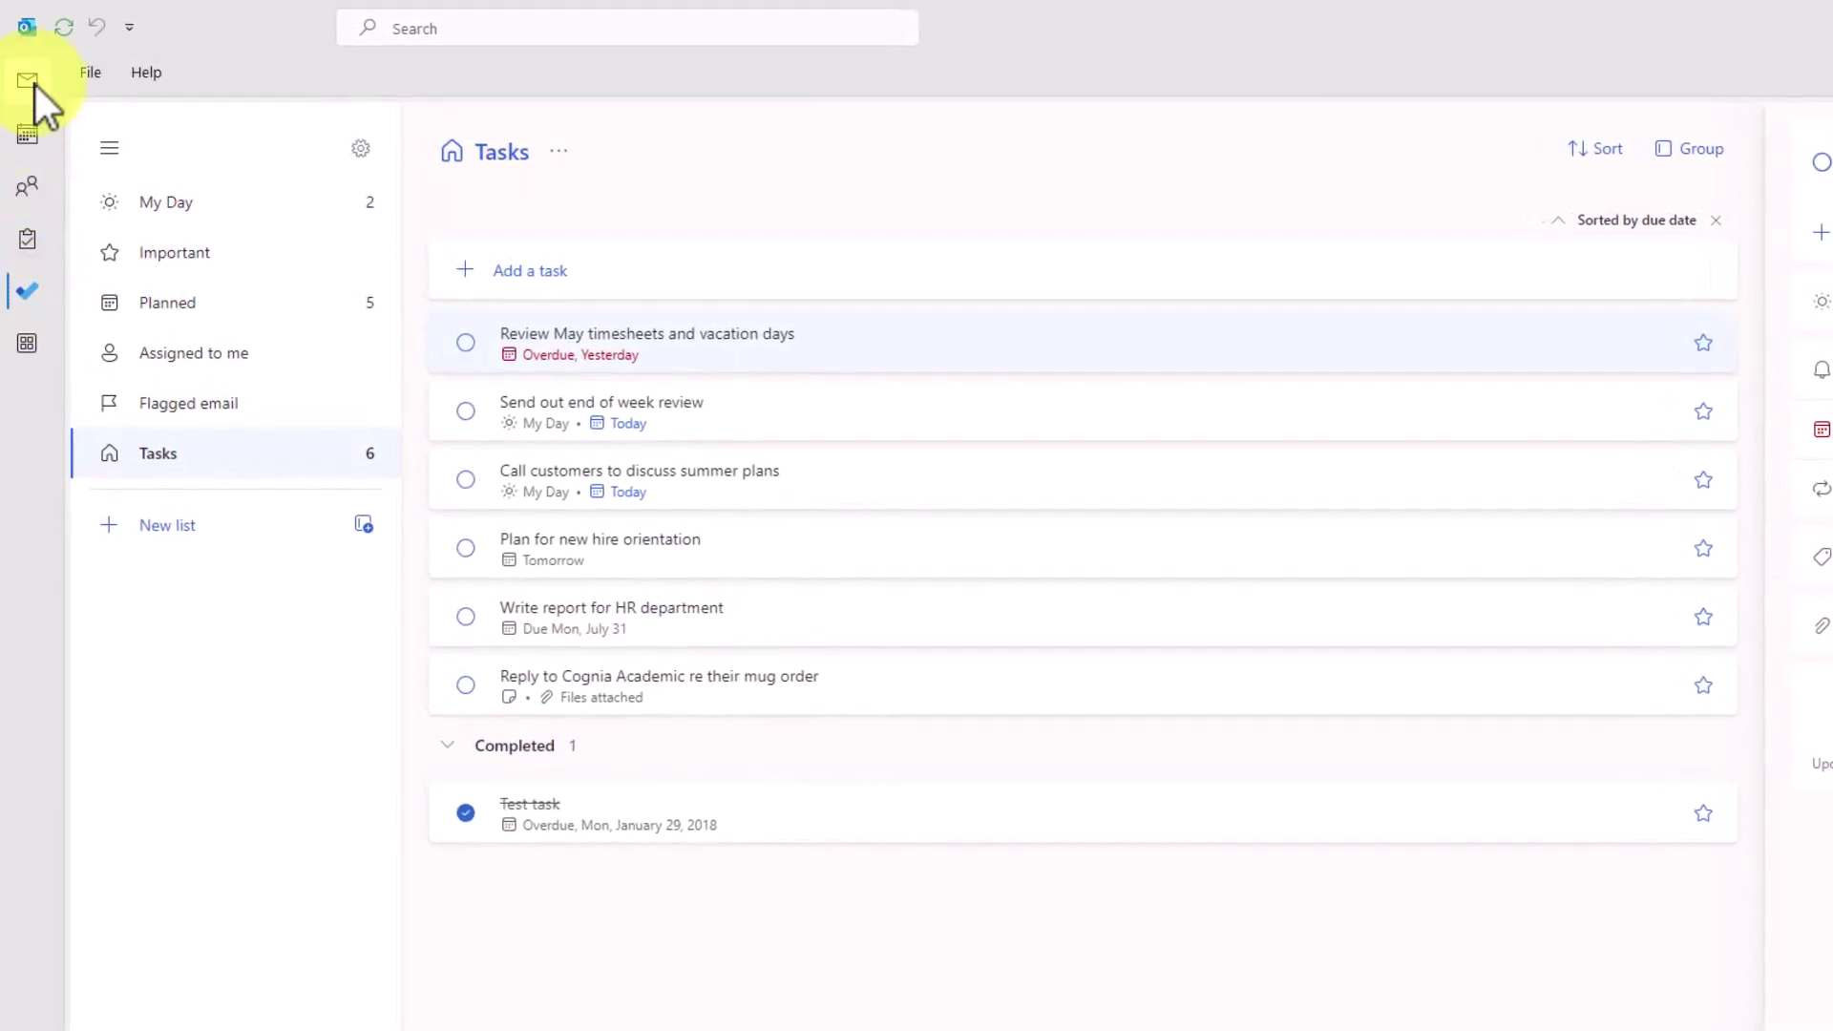
Open the calendar and go to the work week of July 31 – August 4, 2023.
left_click(27, 134)
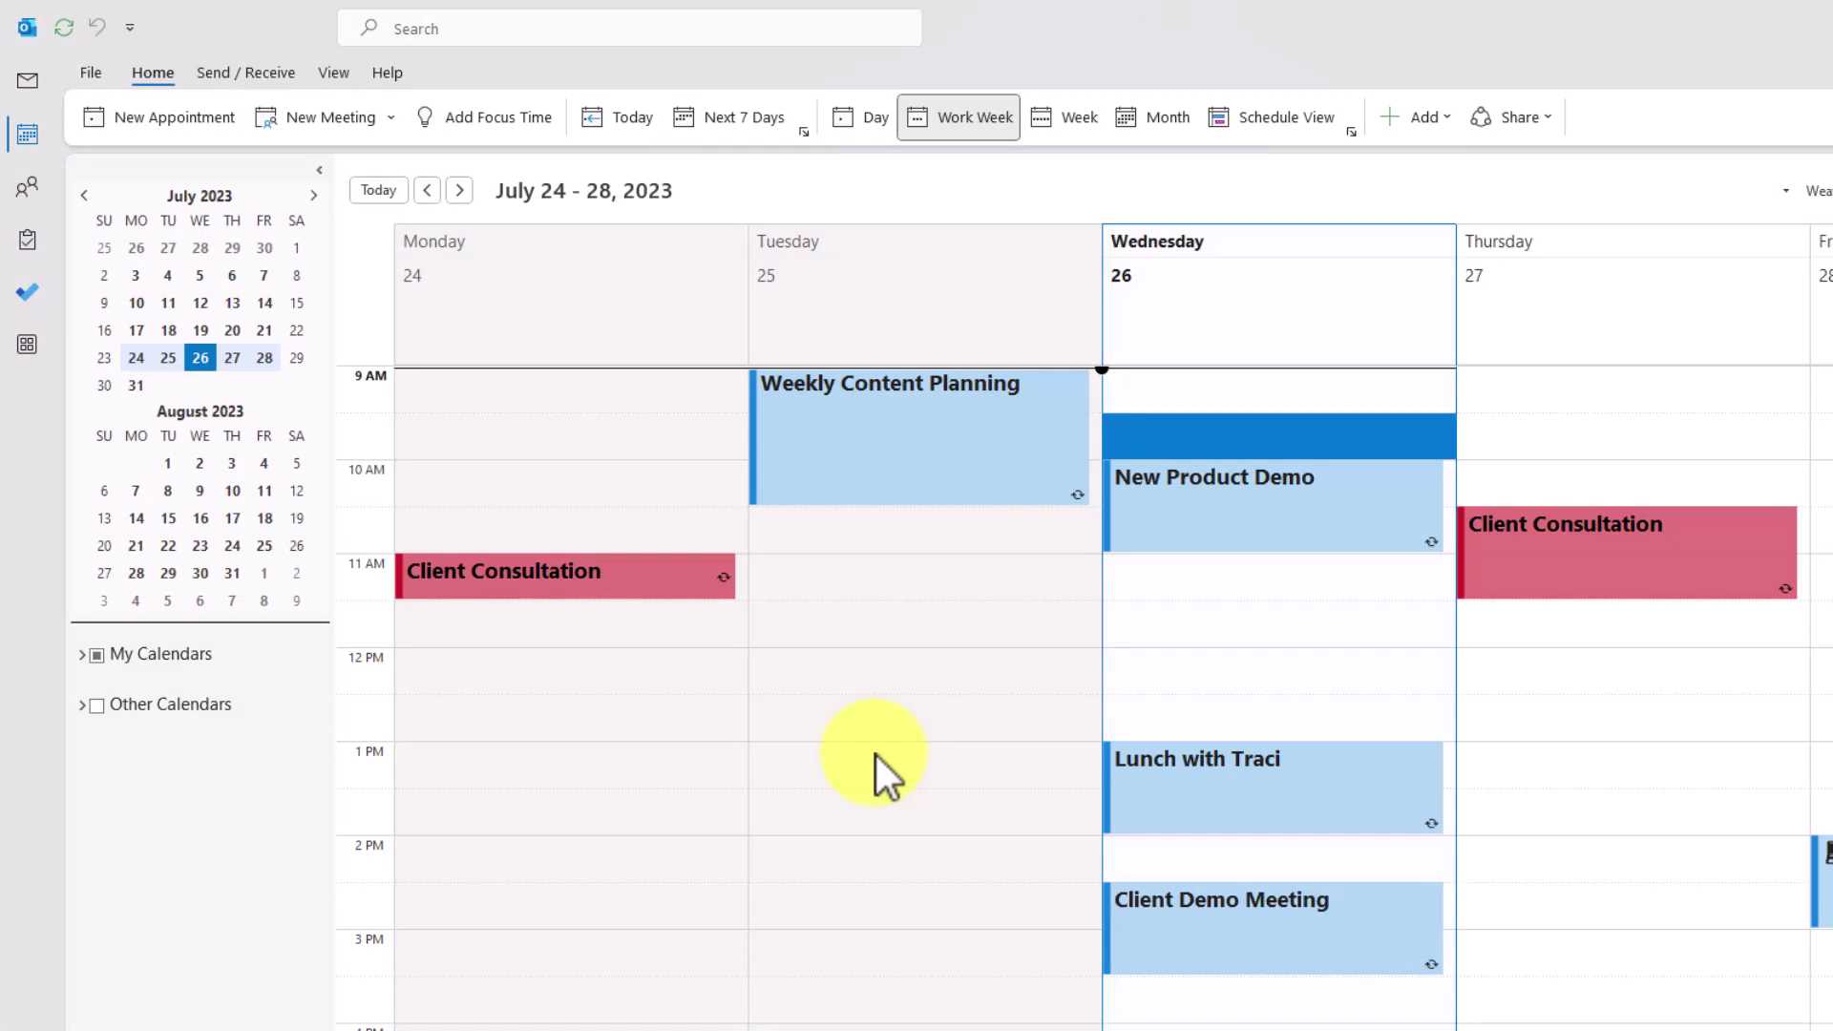
scroll(664, 596, "up", 3)
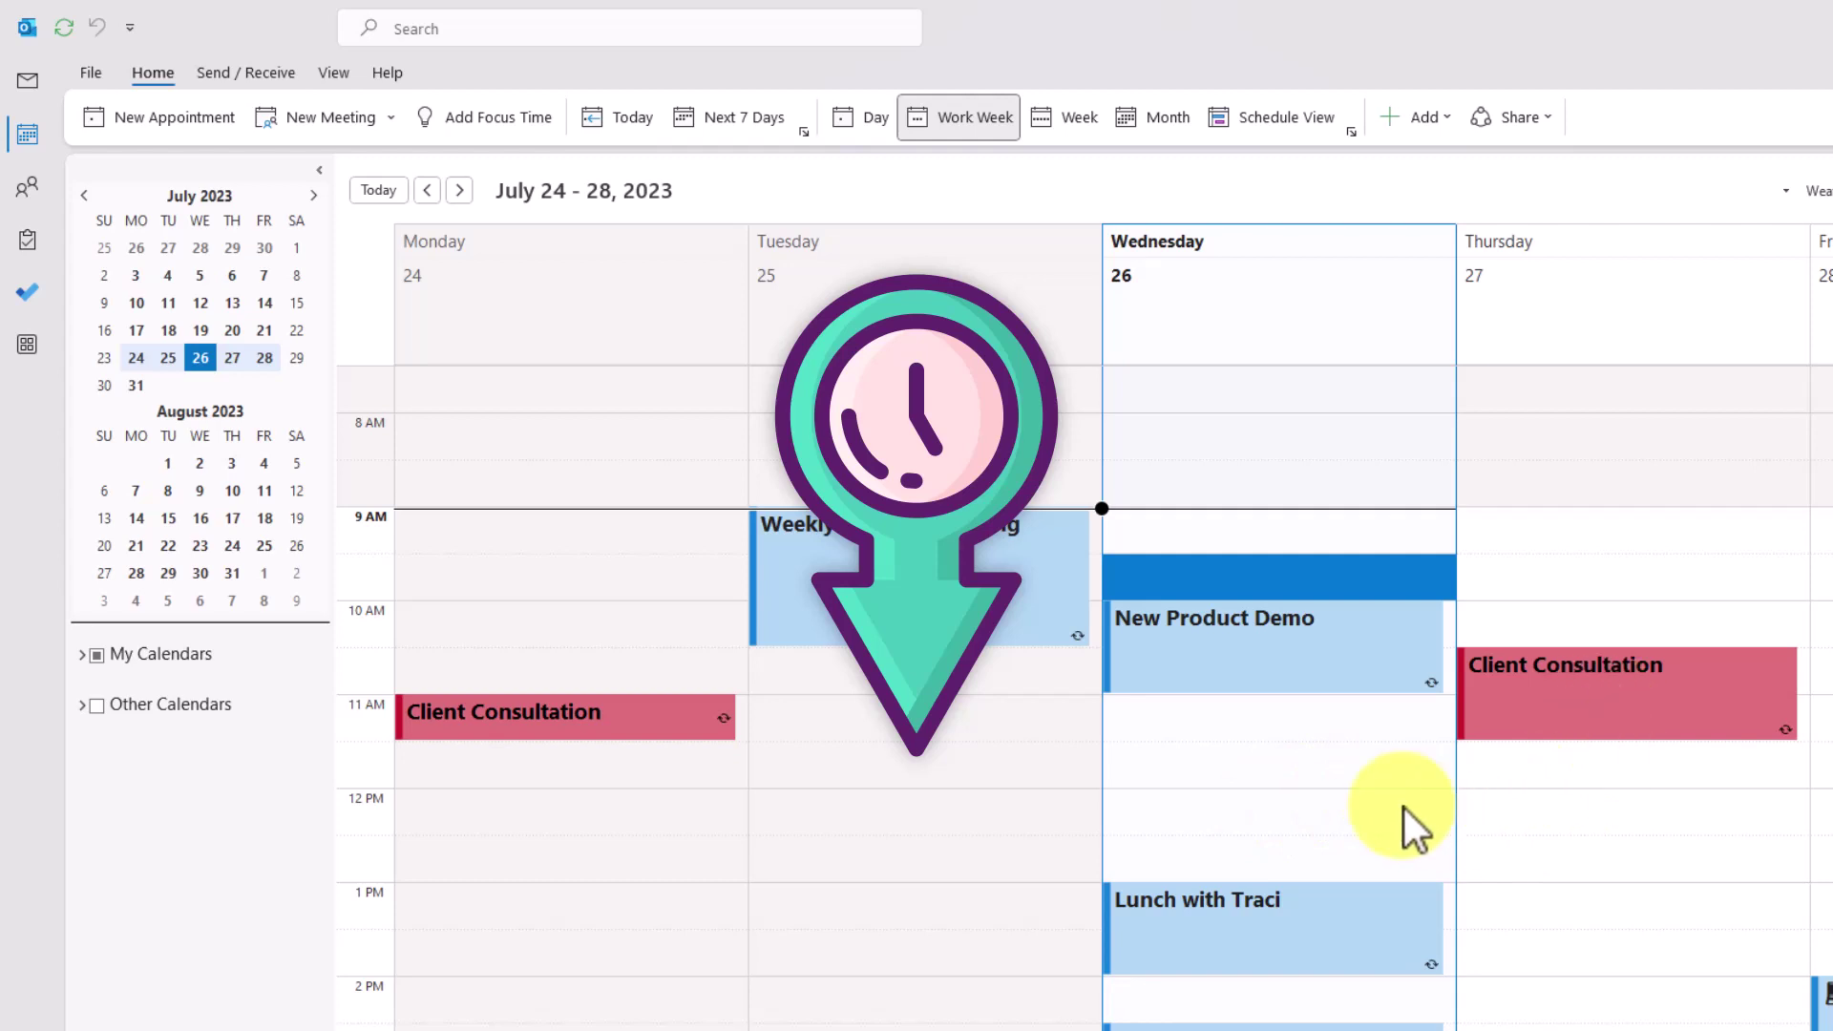
key("alt+Down")
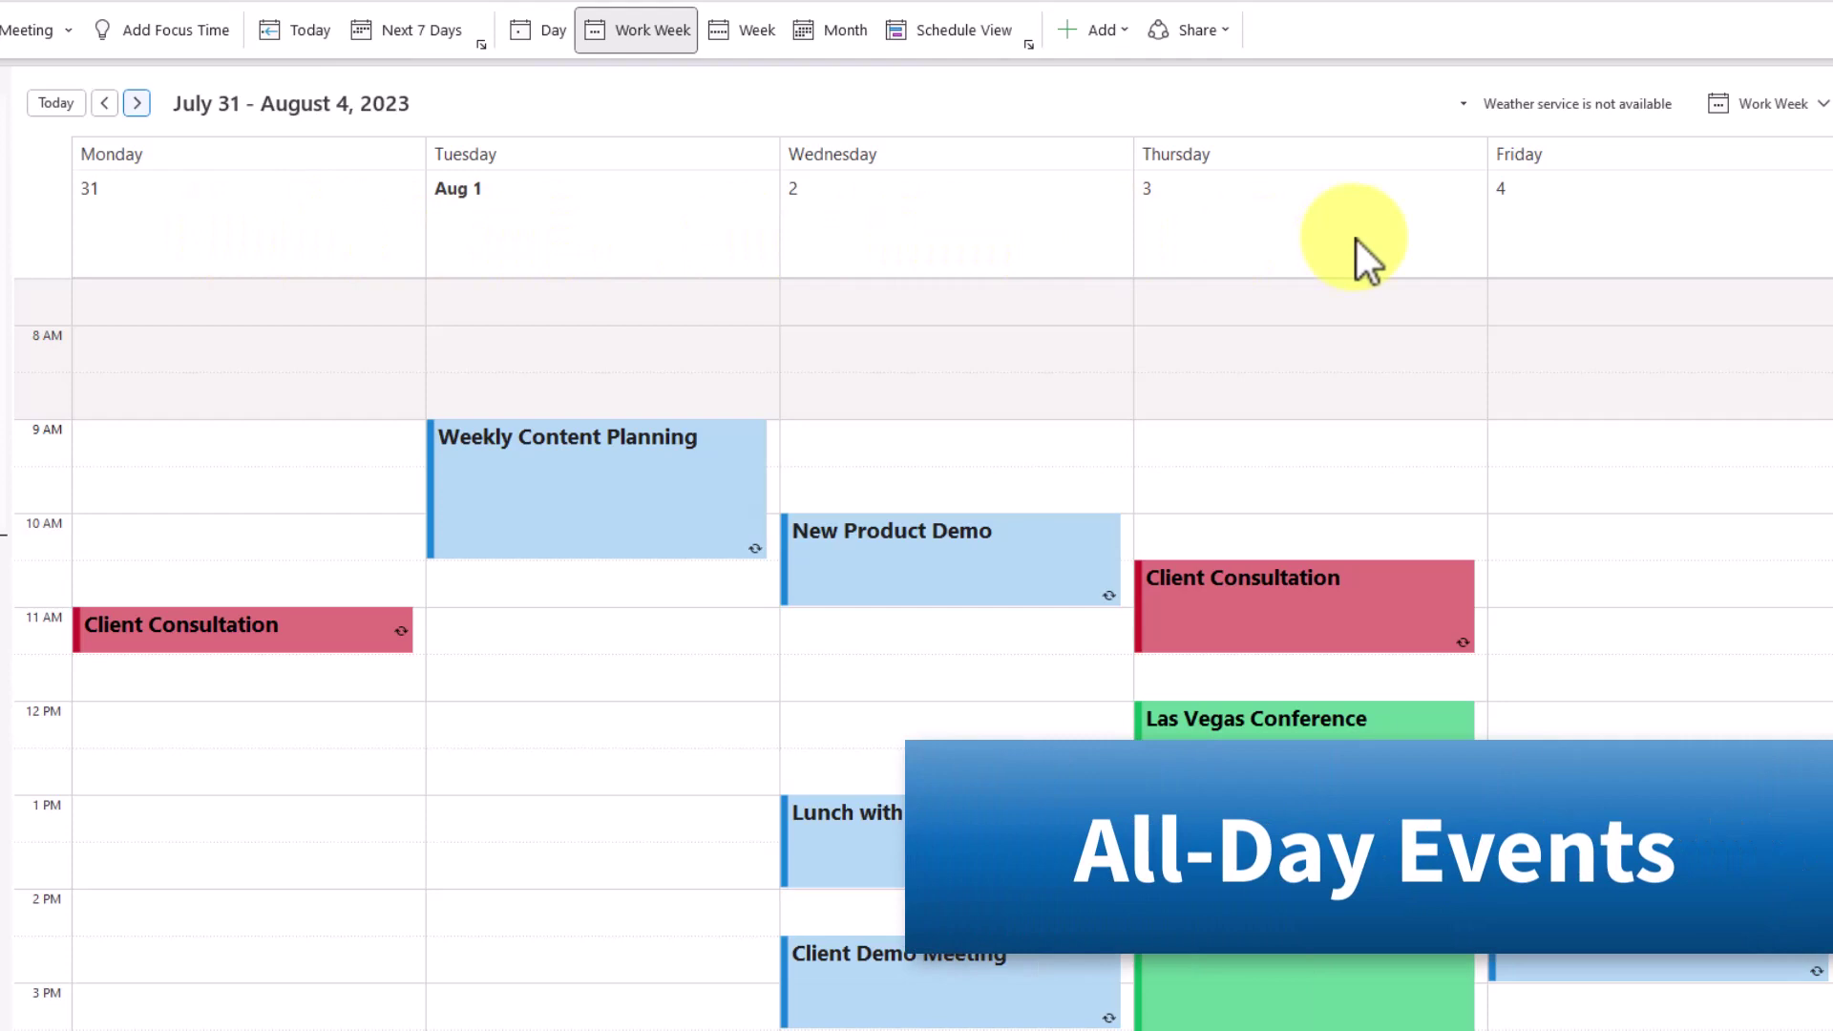
left_click(213, 234)
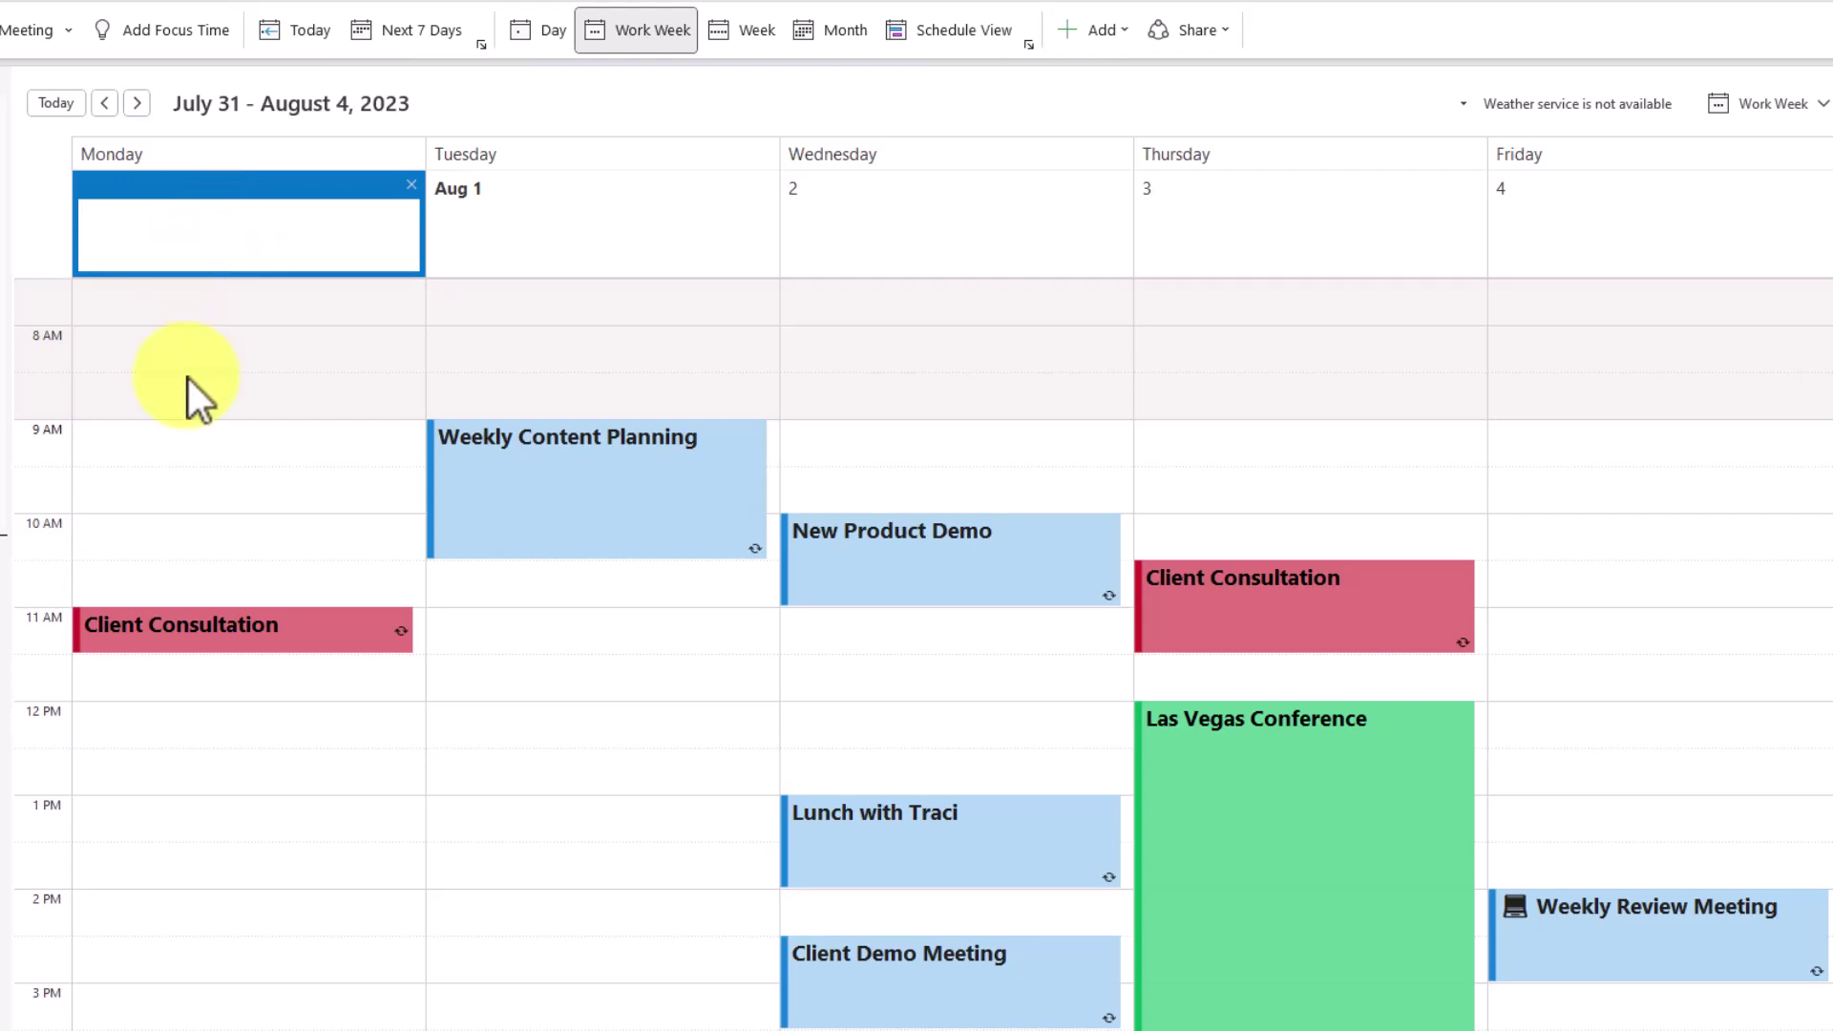
left_click(411, 185)
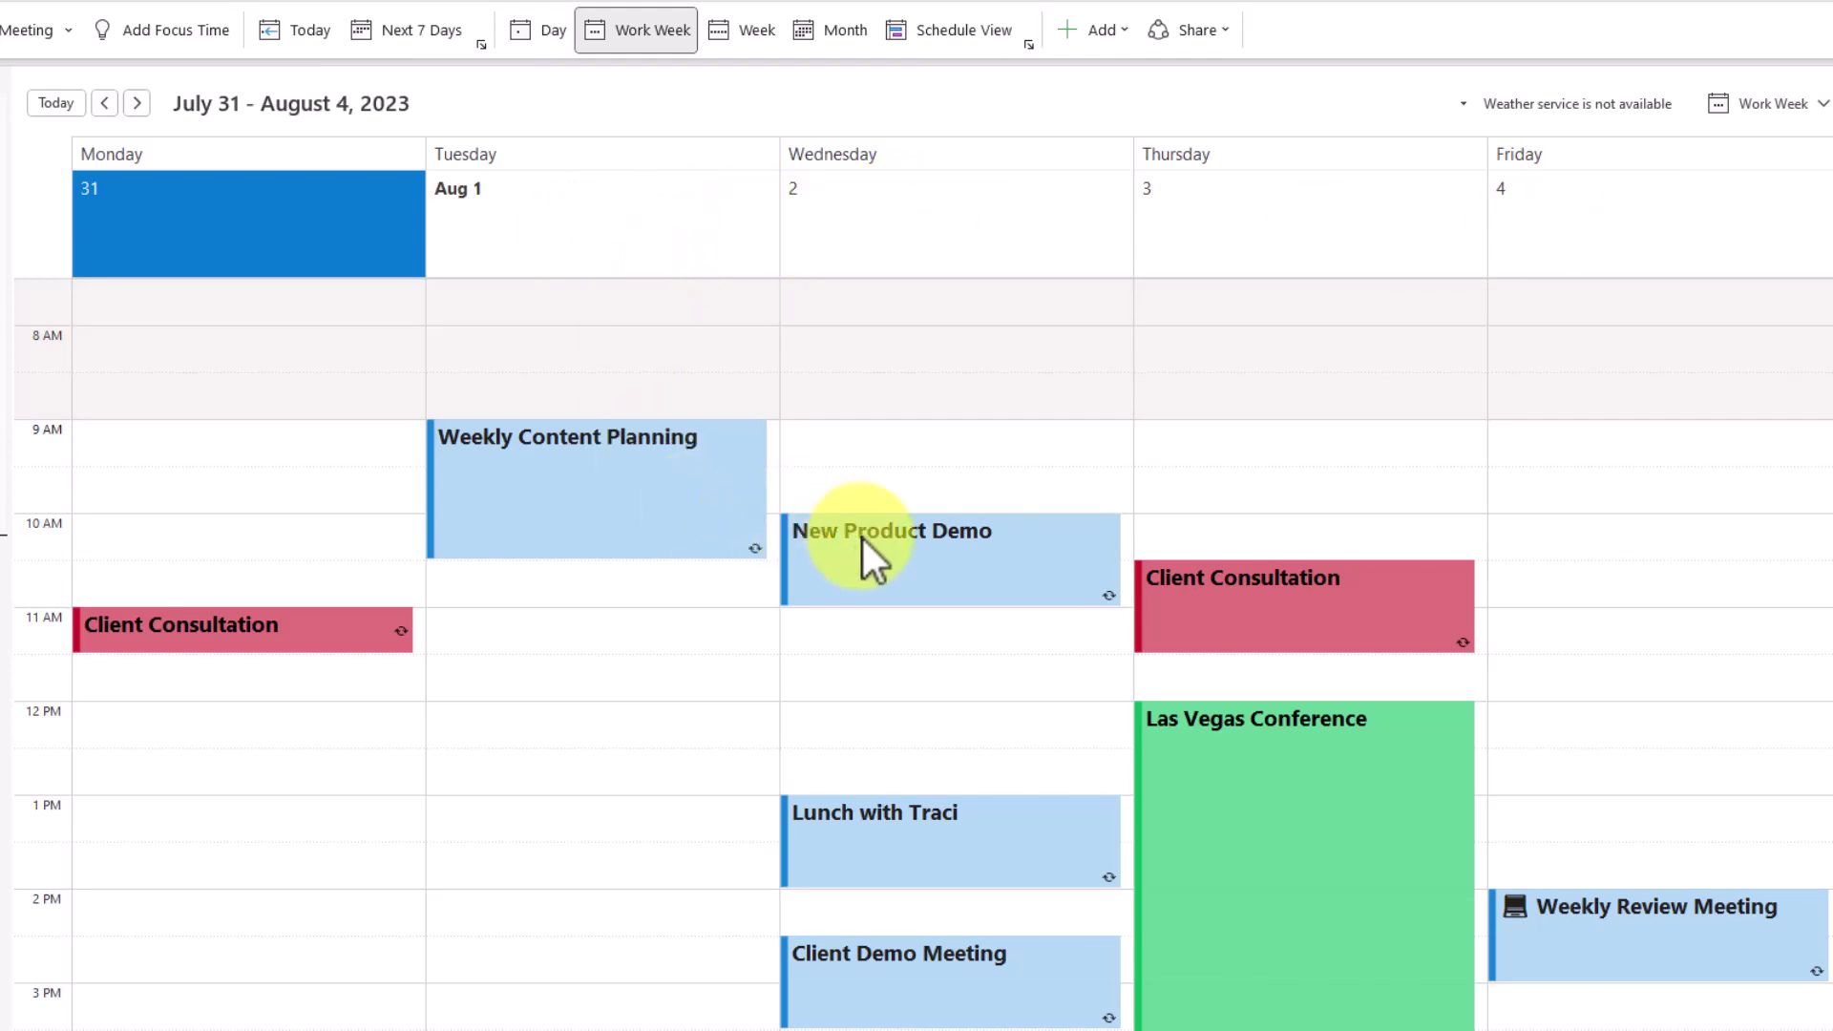
scroll(863, 540, "up", 3)
scroll(863, 541, "down", 3)
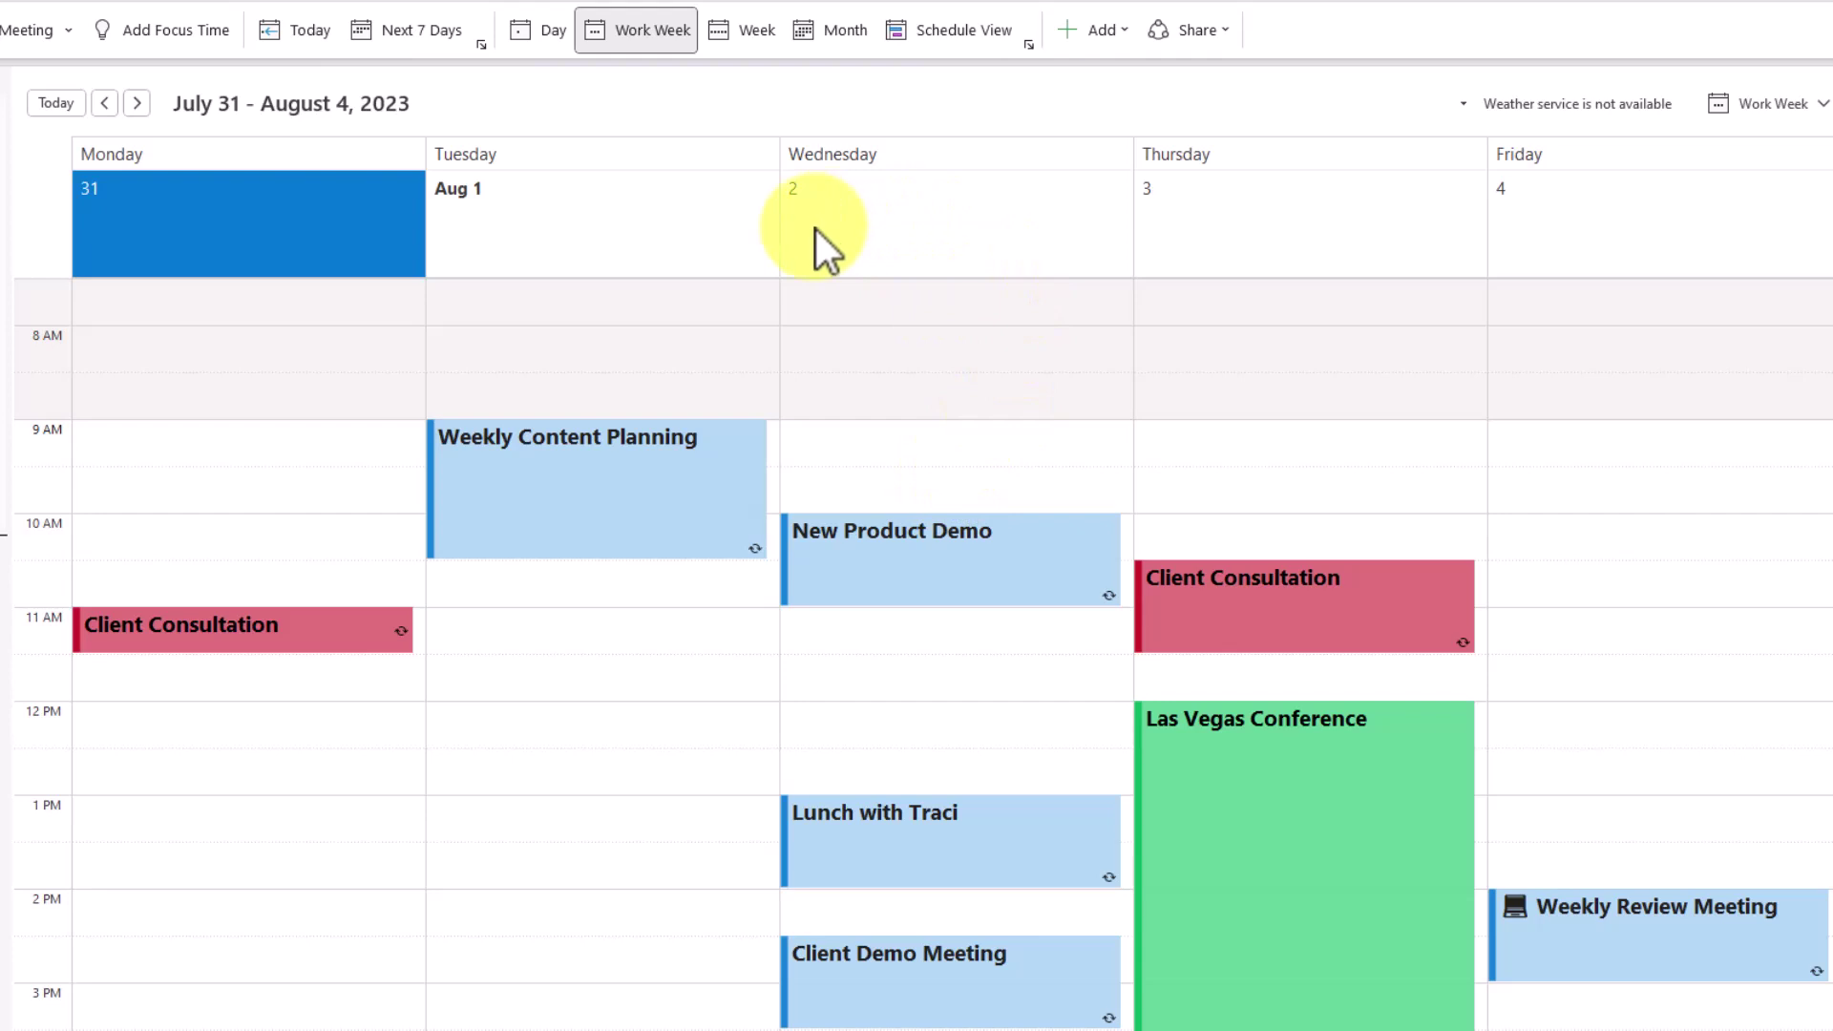
Add all-day events on Tuesday, August 1: one to email a contact "re Friday meeting" and one titled "Review the Q3 budget report".
left_click(552, 231)
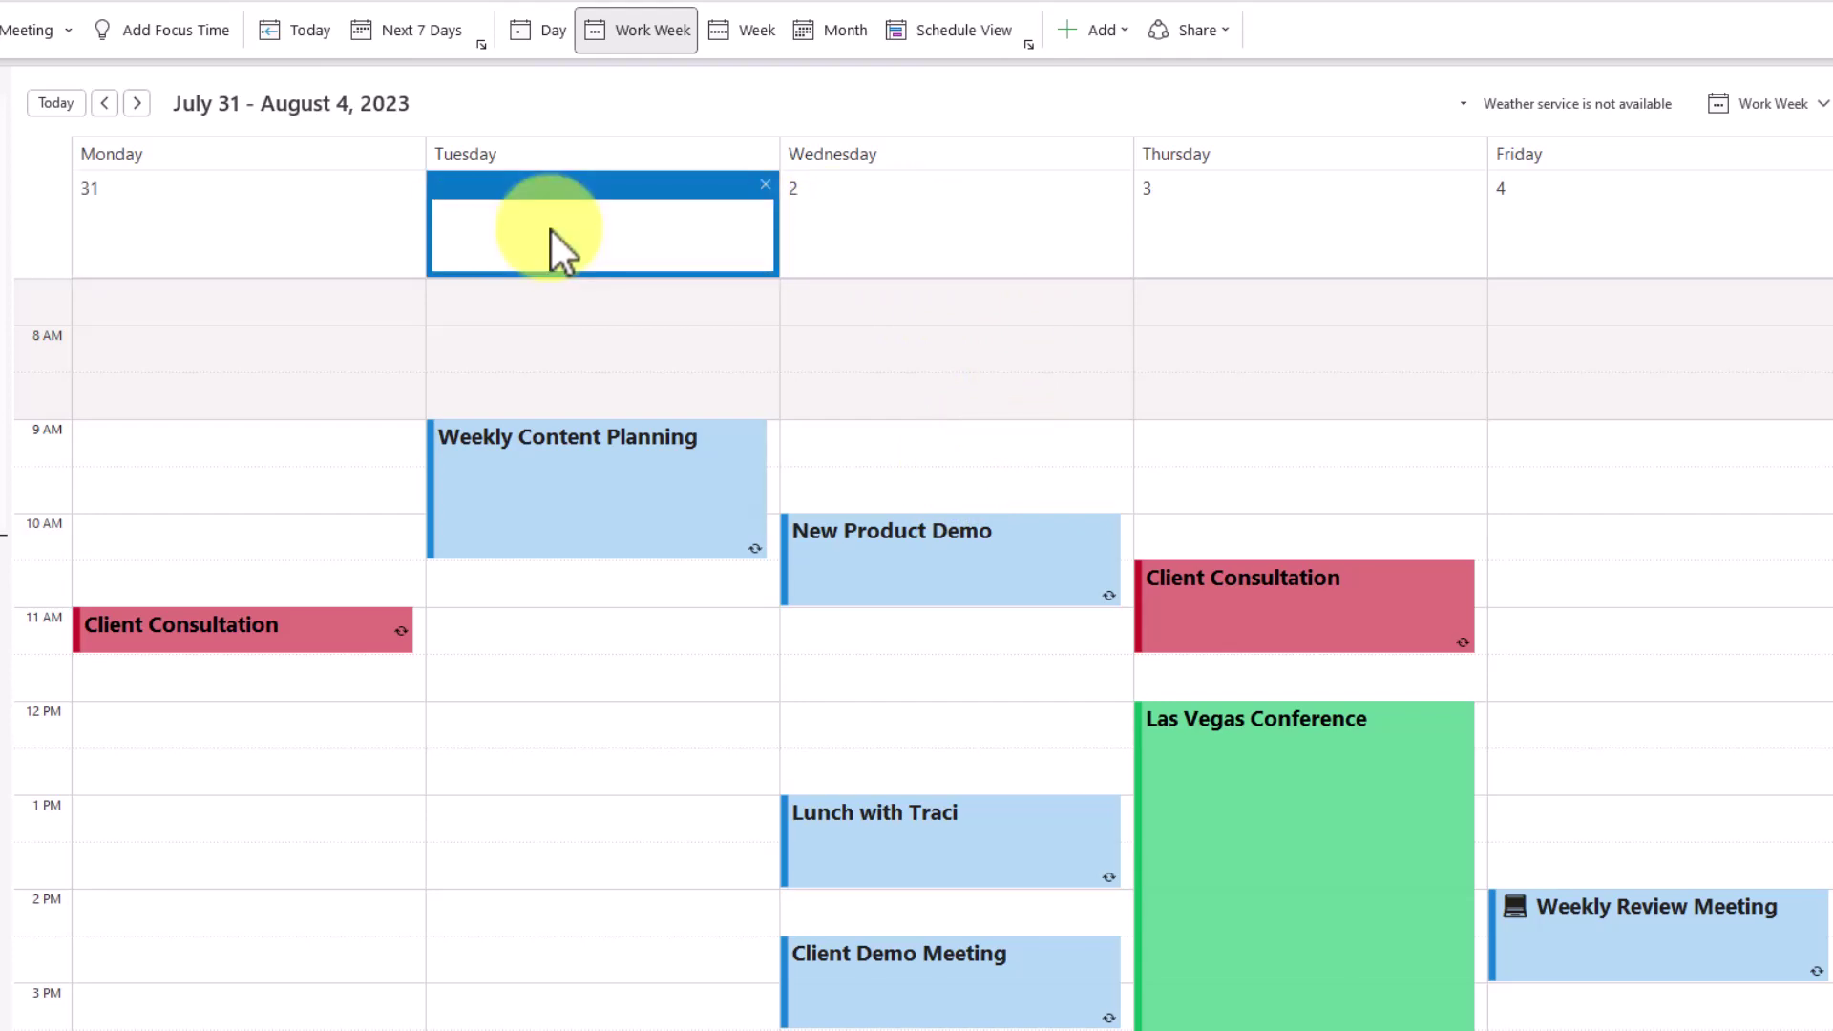
type("Email Karen re Friday meeting")
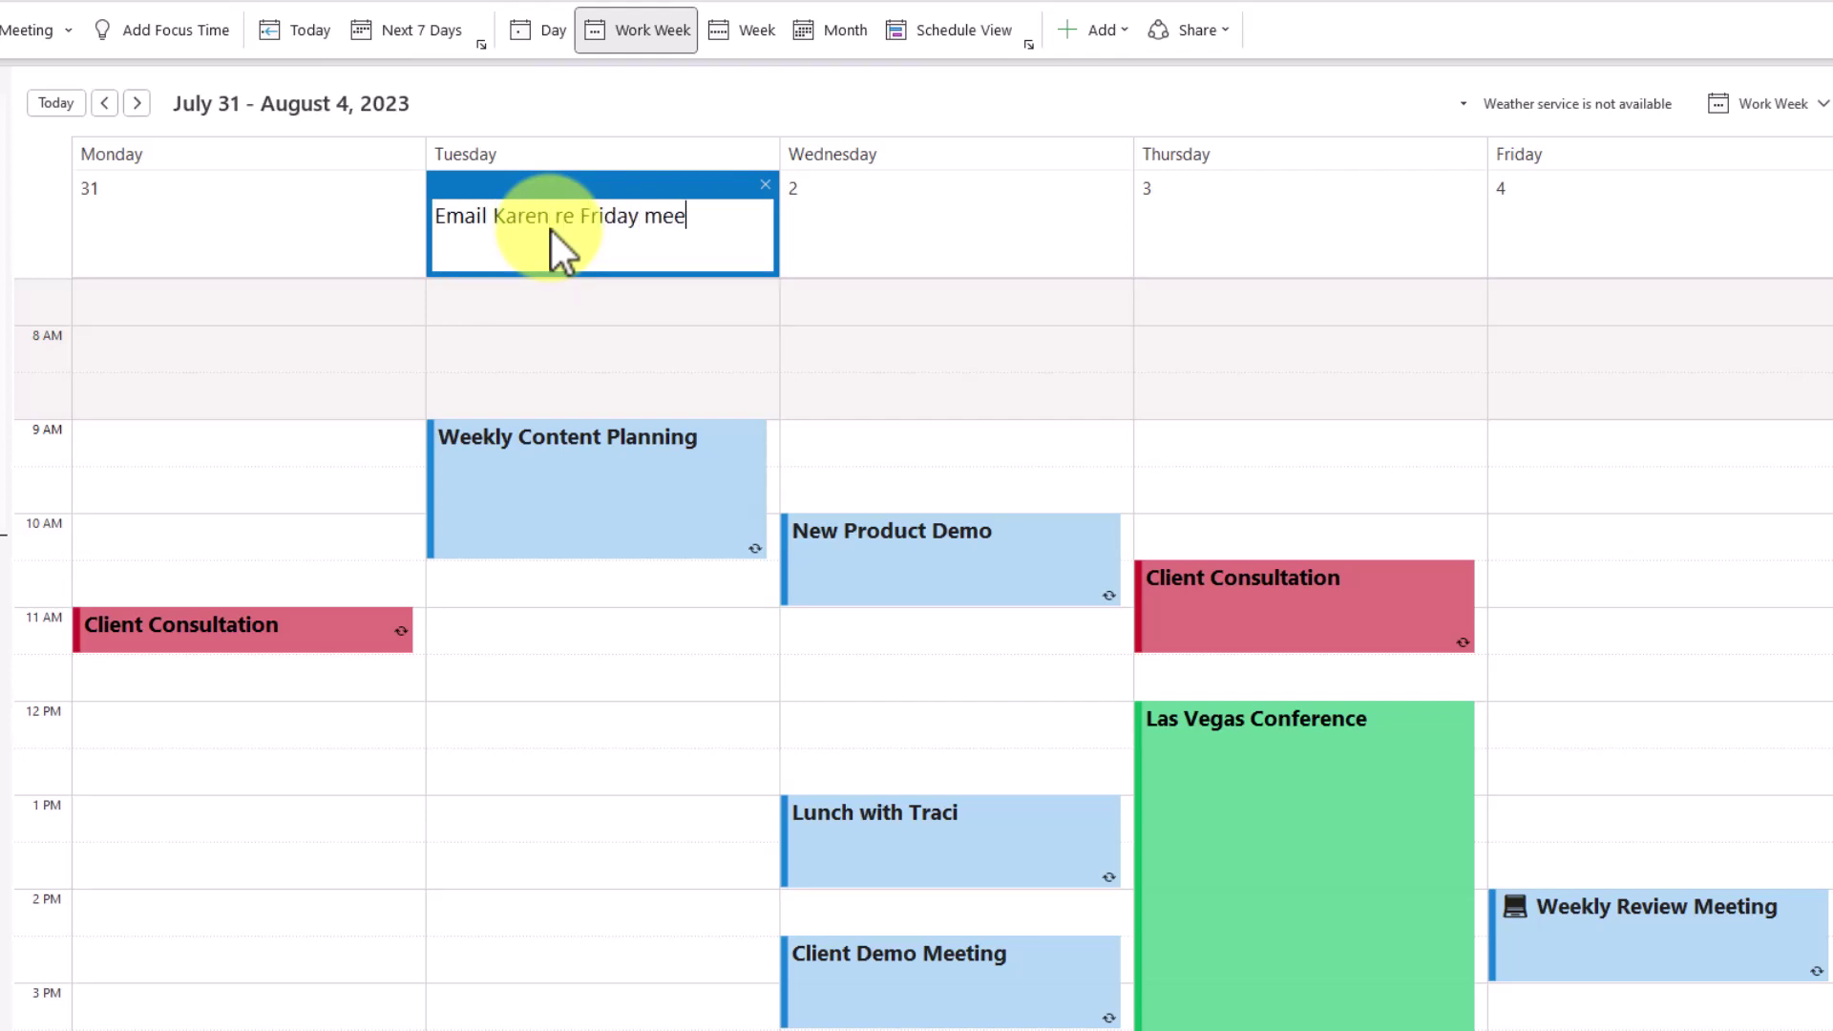
key("Return")
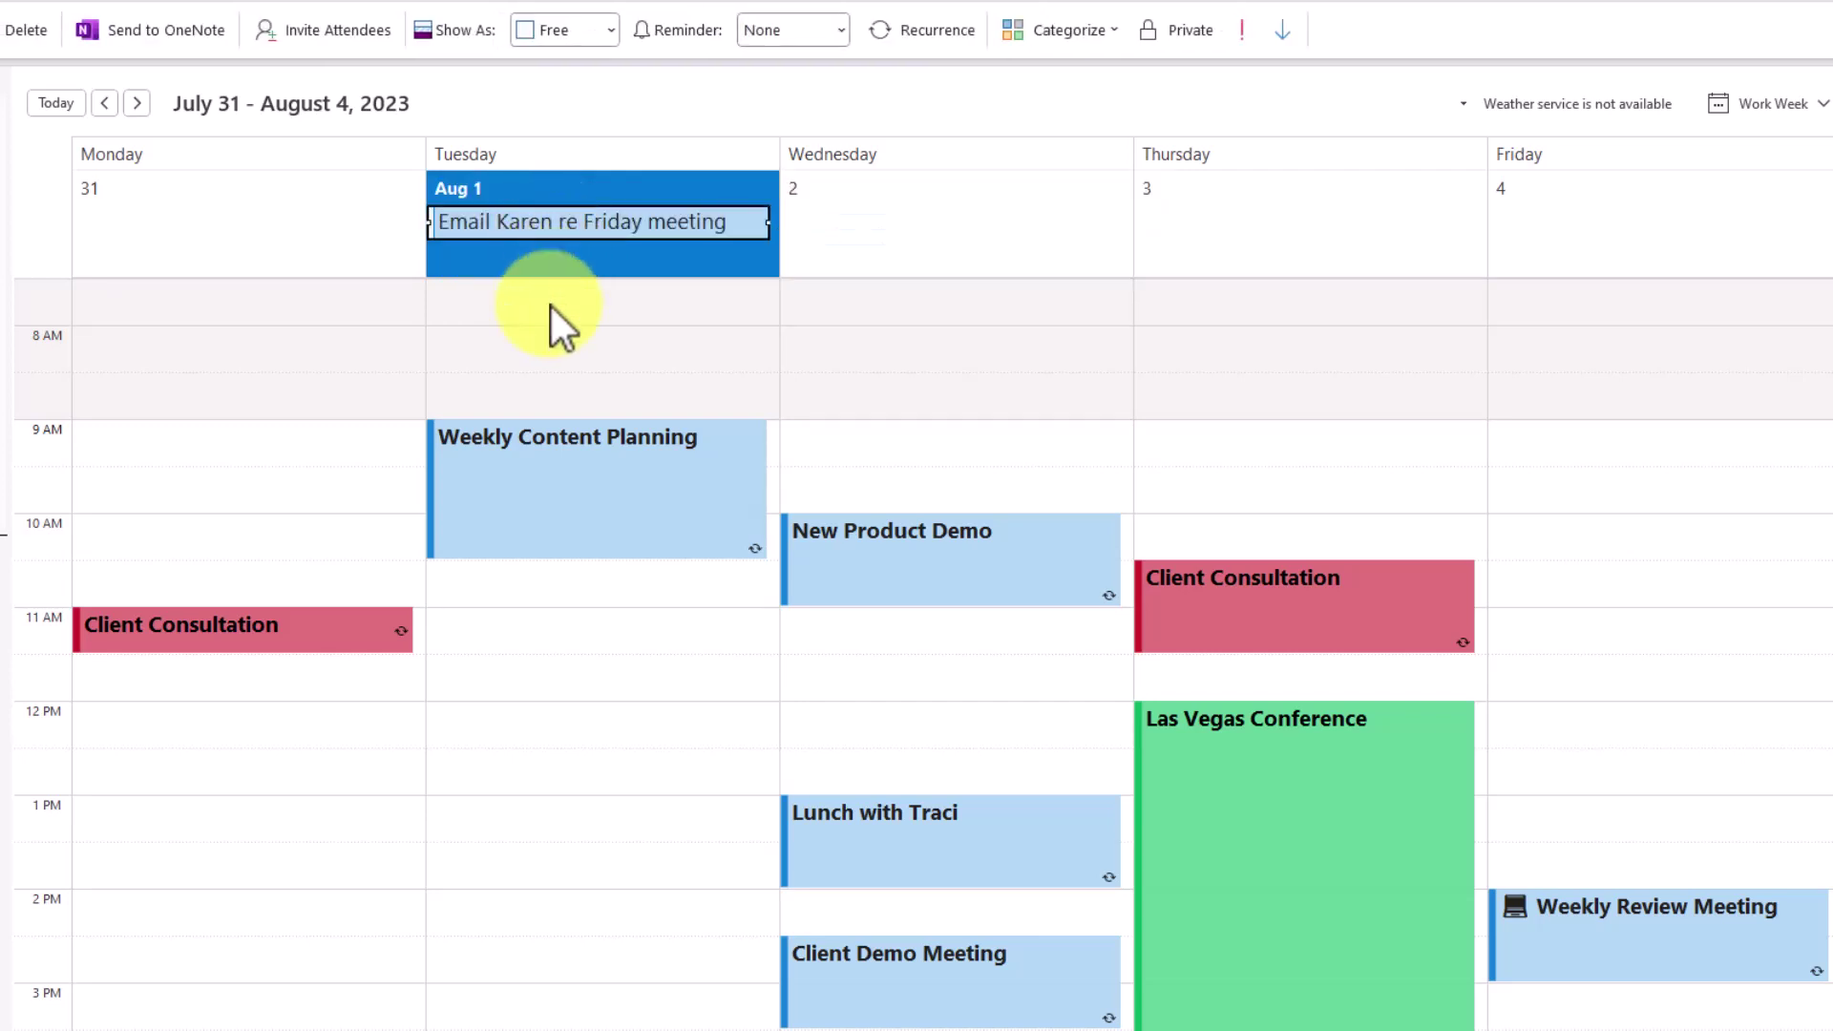
type("Review the Q3 budget report")
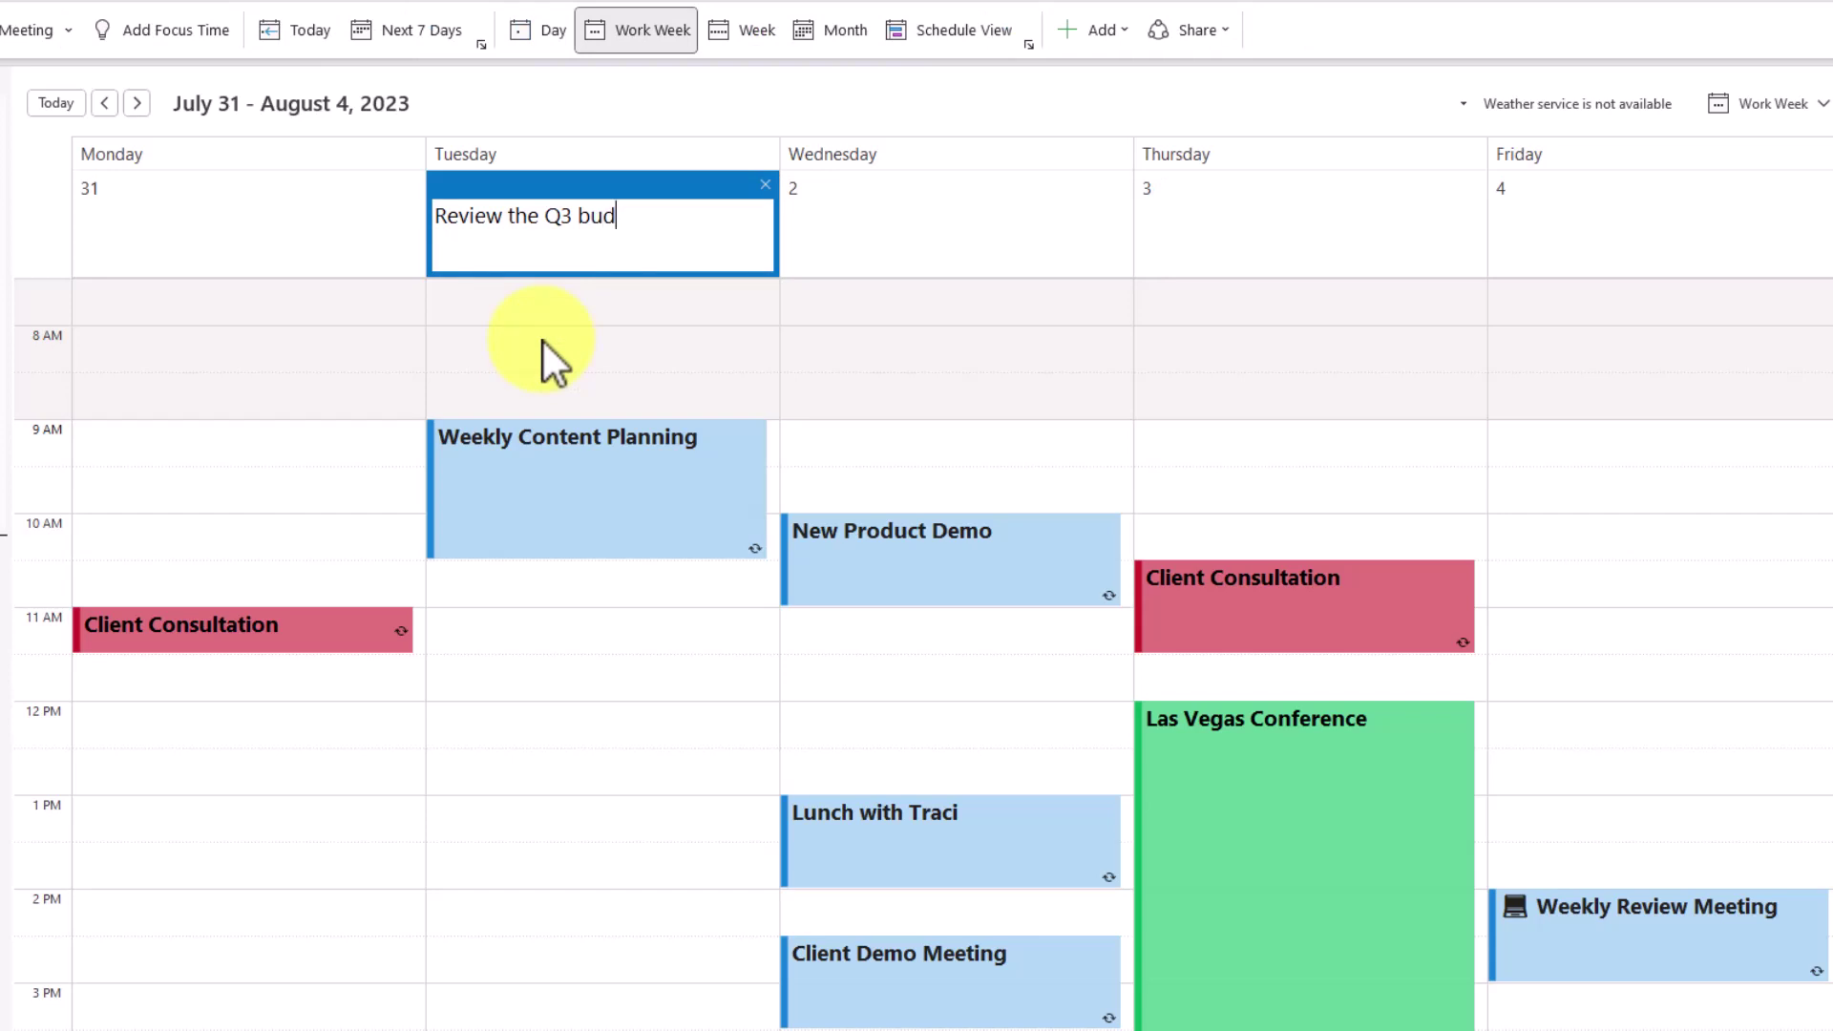
key("Return")
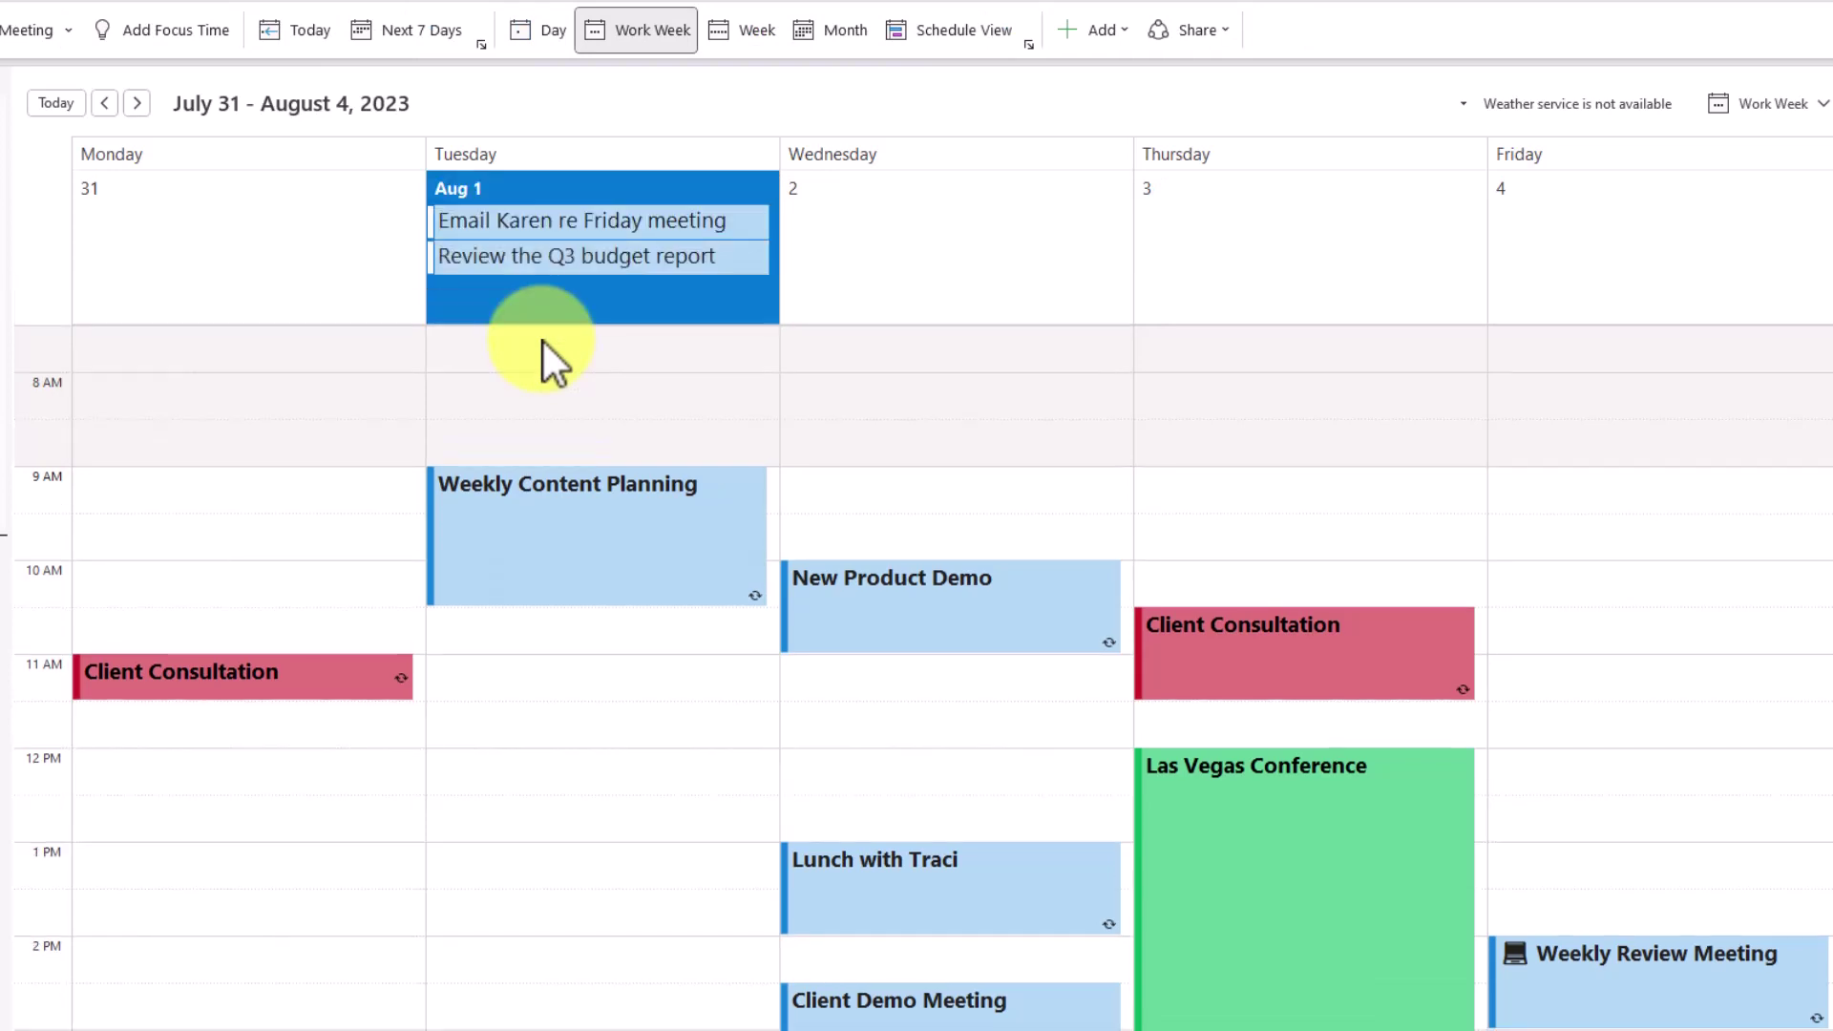
Add an all-day event titled "Prepare for my travel to conference" on Wednesday, August 2.
left_click(922, 240)
left_click(921, 241)
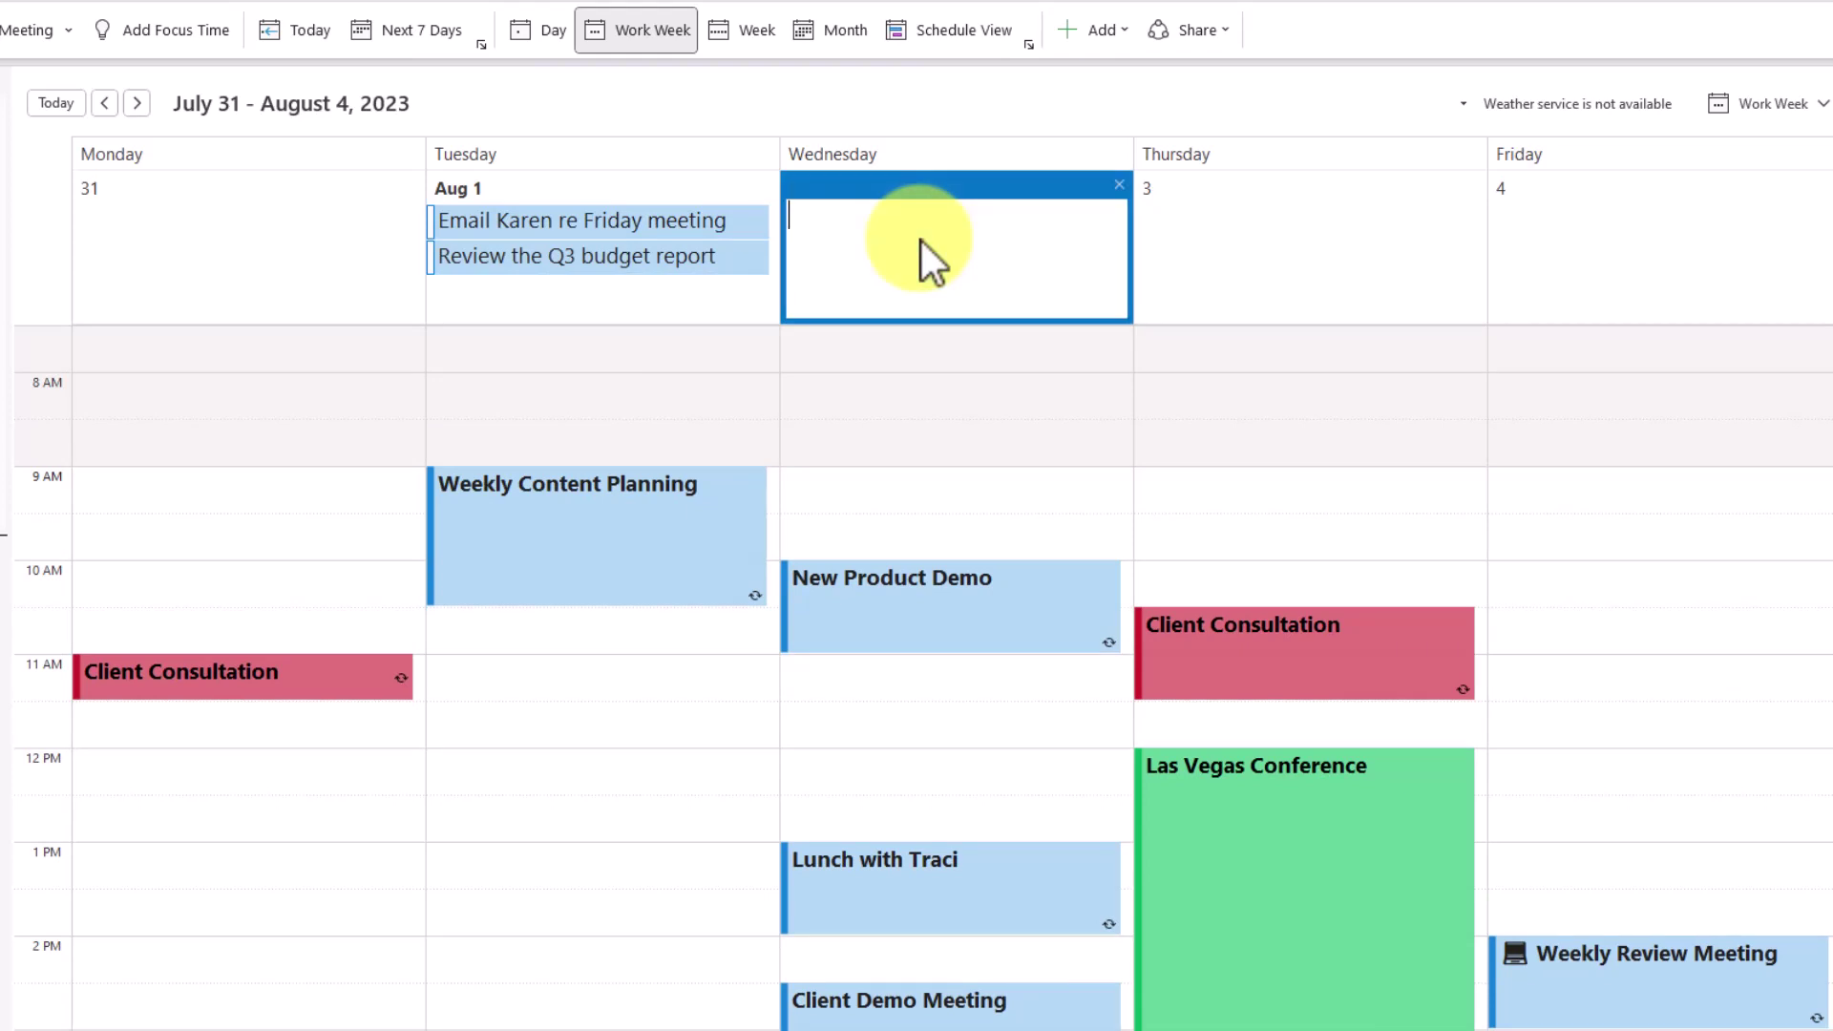
type("Prepare for my trave")
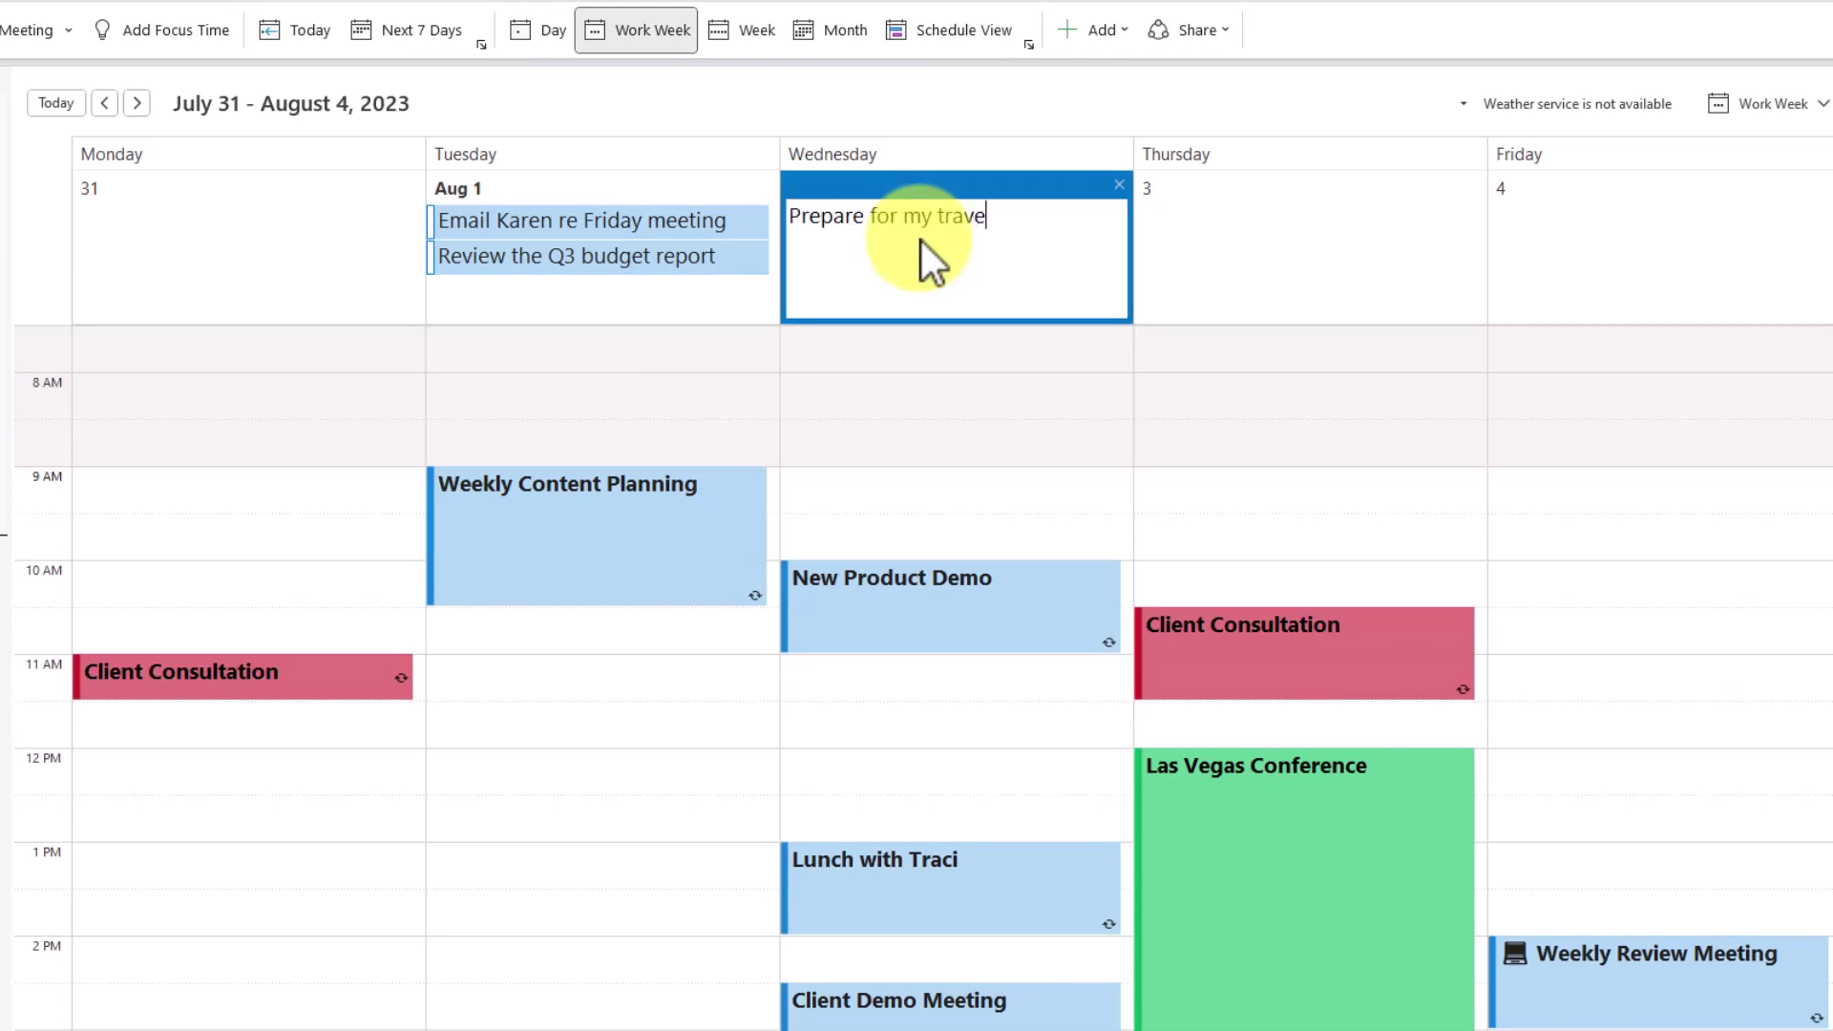
type("l to conferencce")
key("Return")
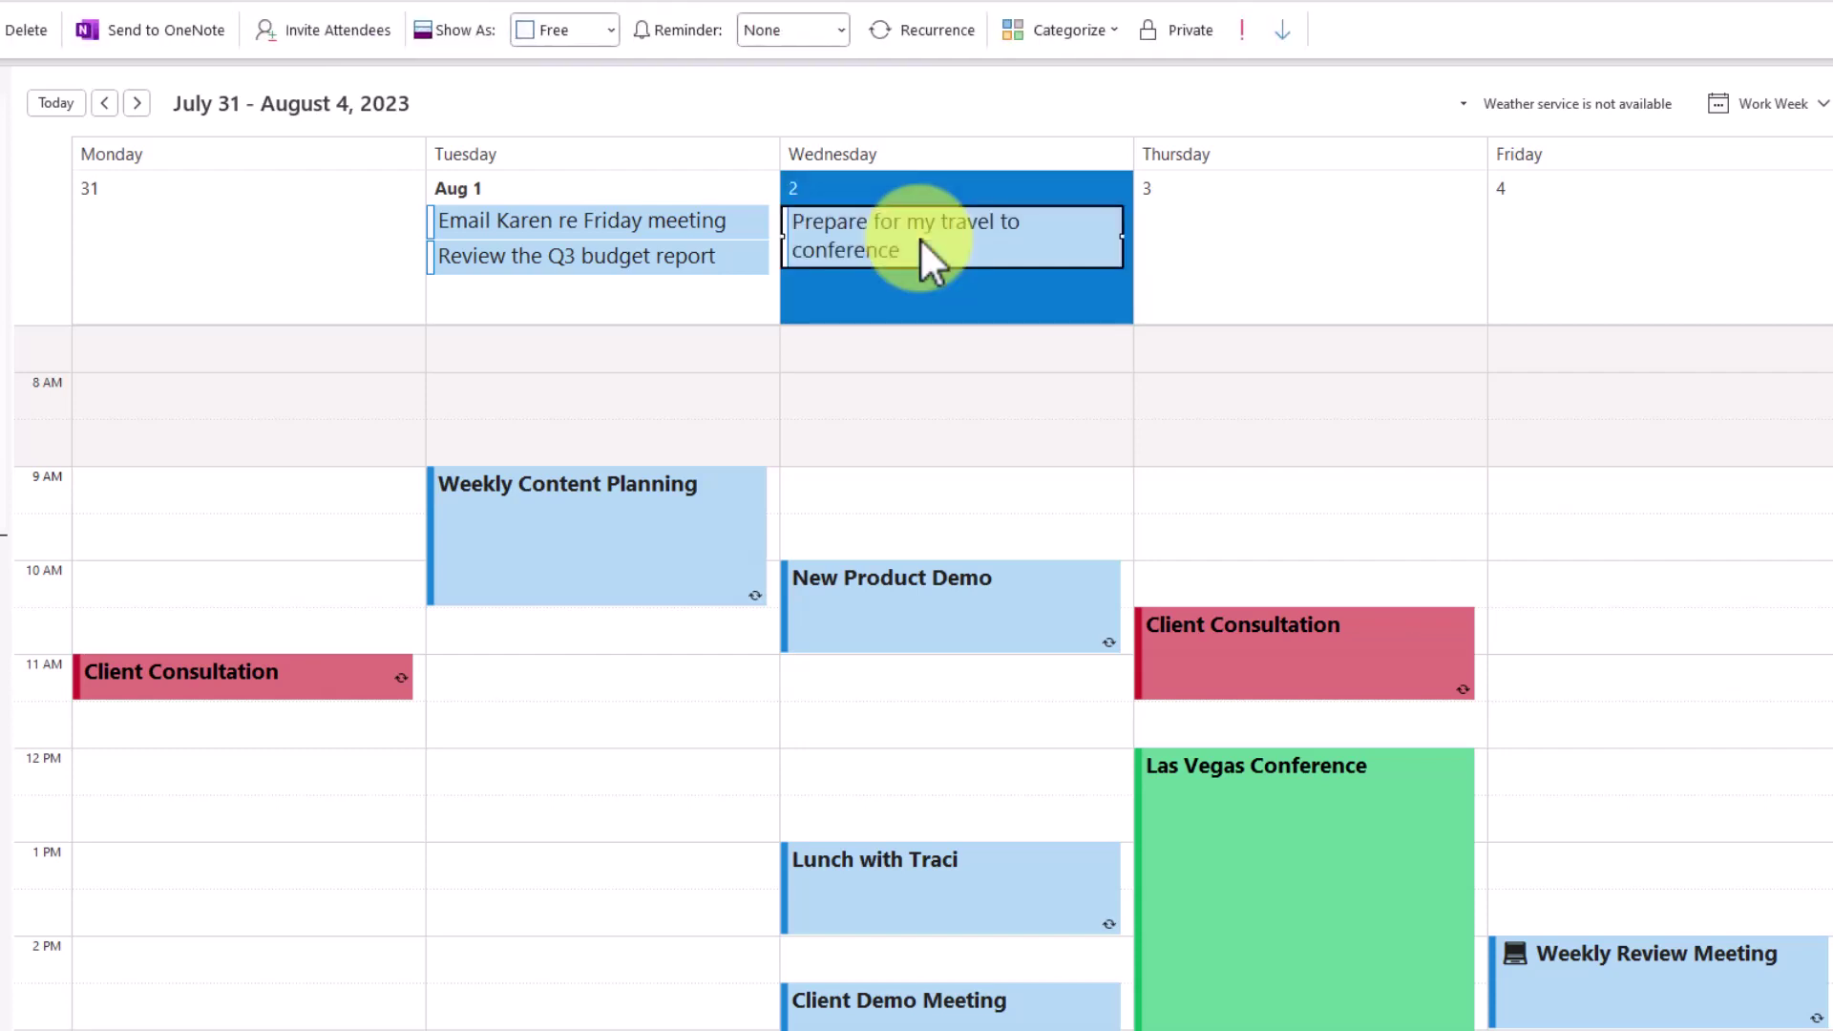
Look through the week's hours and show Tuesday, August 1 in Day view to examine its all-day events above the schedule.
left_click(897, 505)
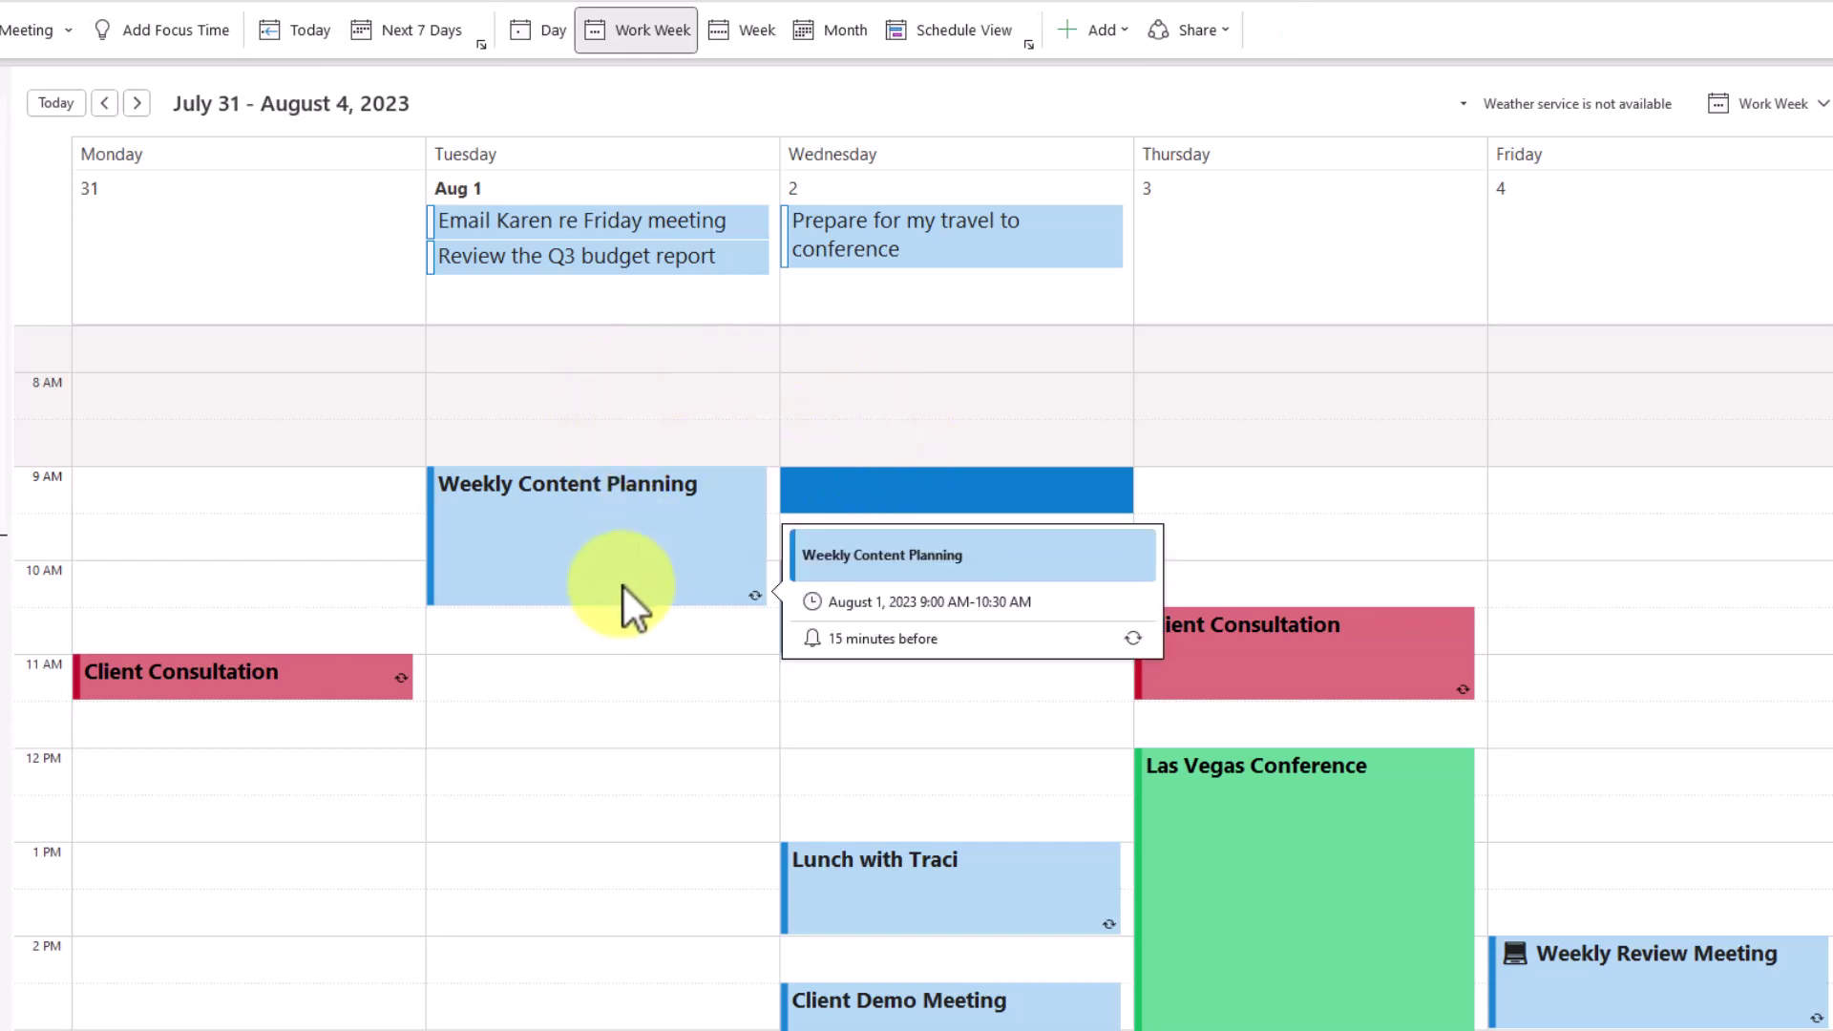
scroll(622, 592, "down", 8)
scroll(622, 610, "up", 8)
scroll(623, 610, "down", 8)
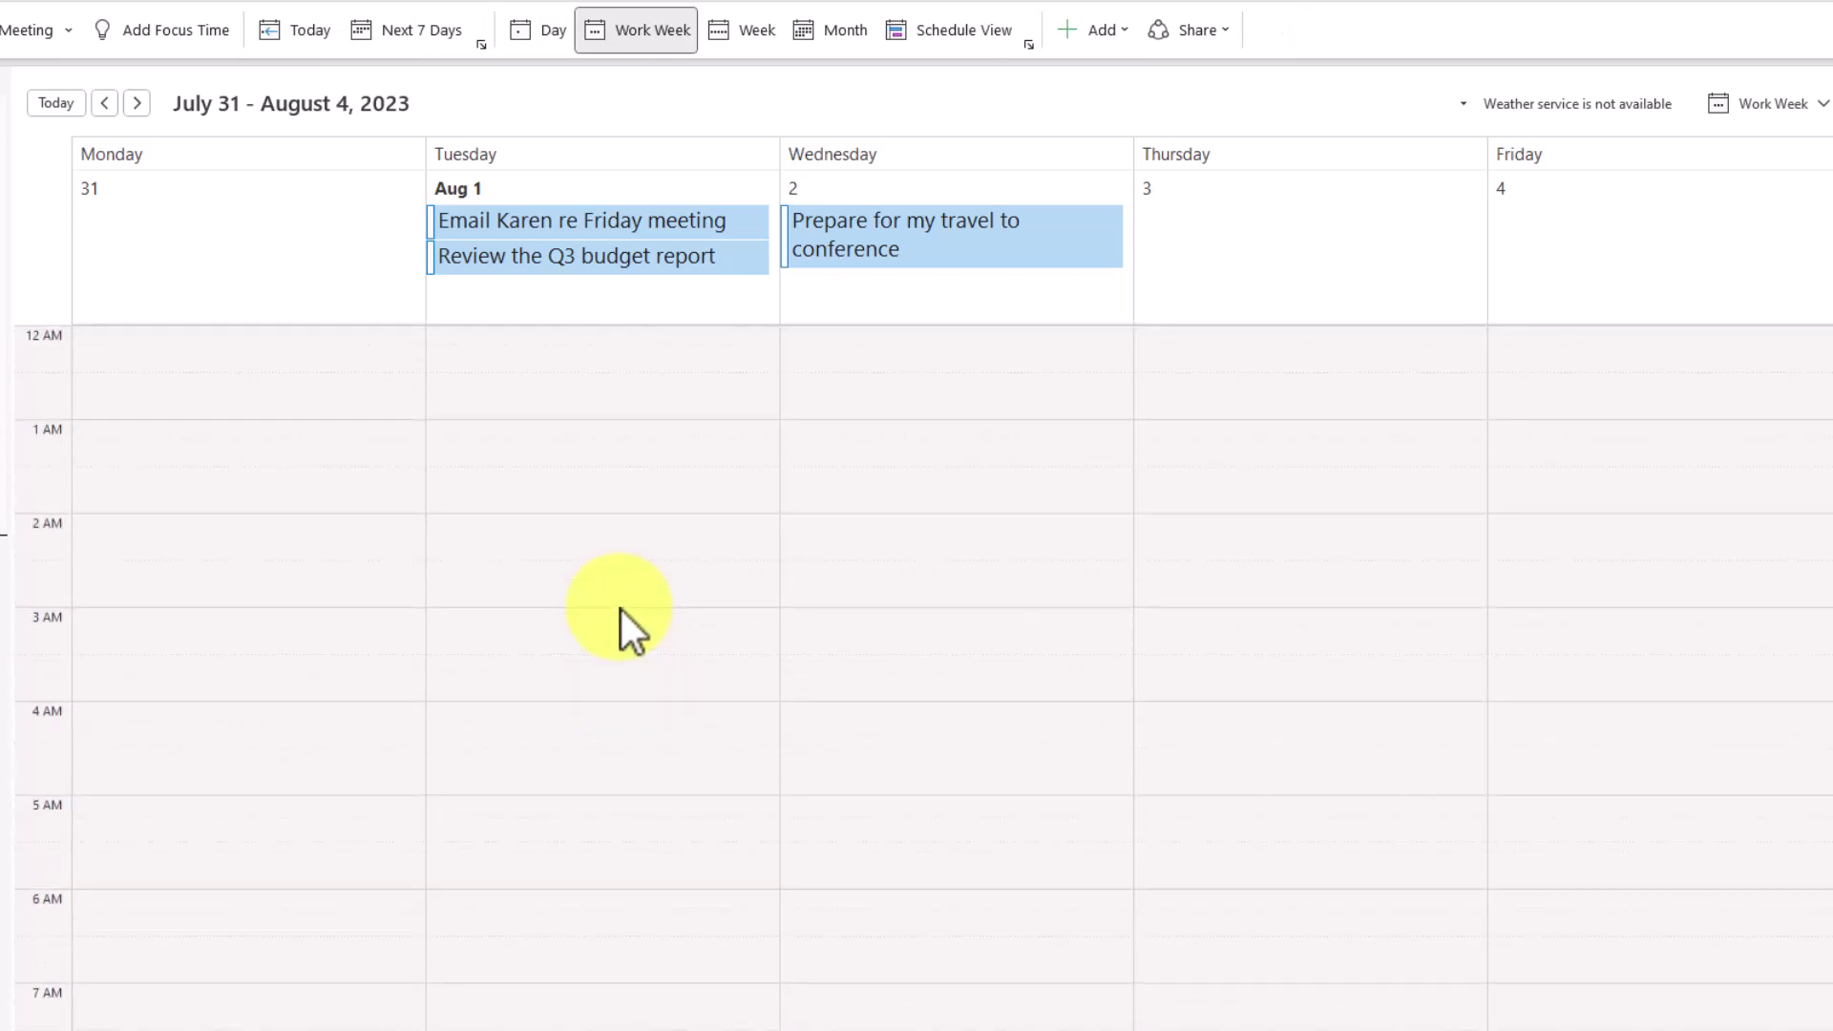
scroll(622, 610, "up", 8)
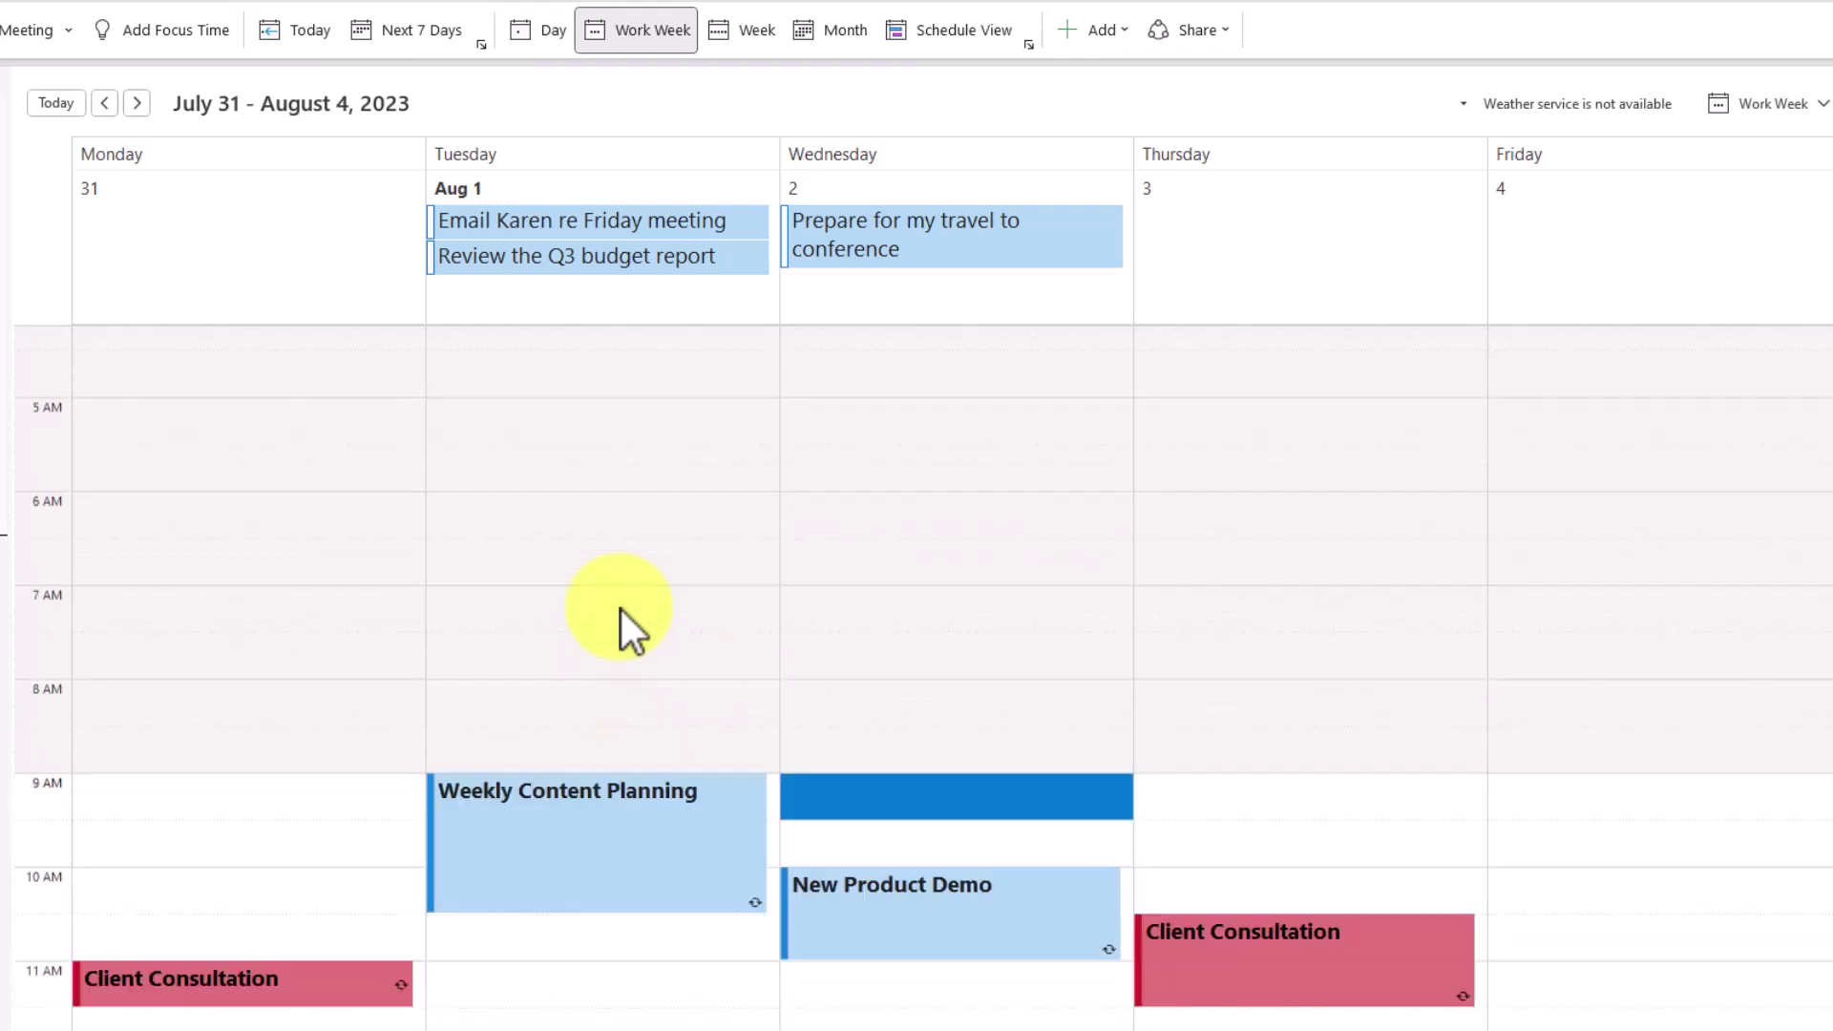
scroll(622, 610, "down", 4)
scroll(621, 610, "up", 2)
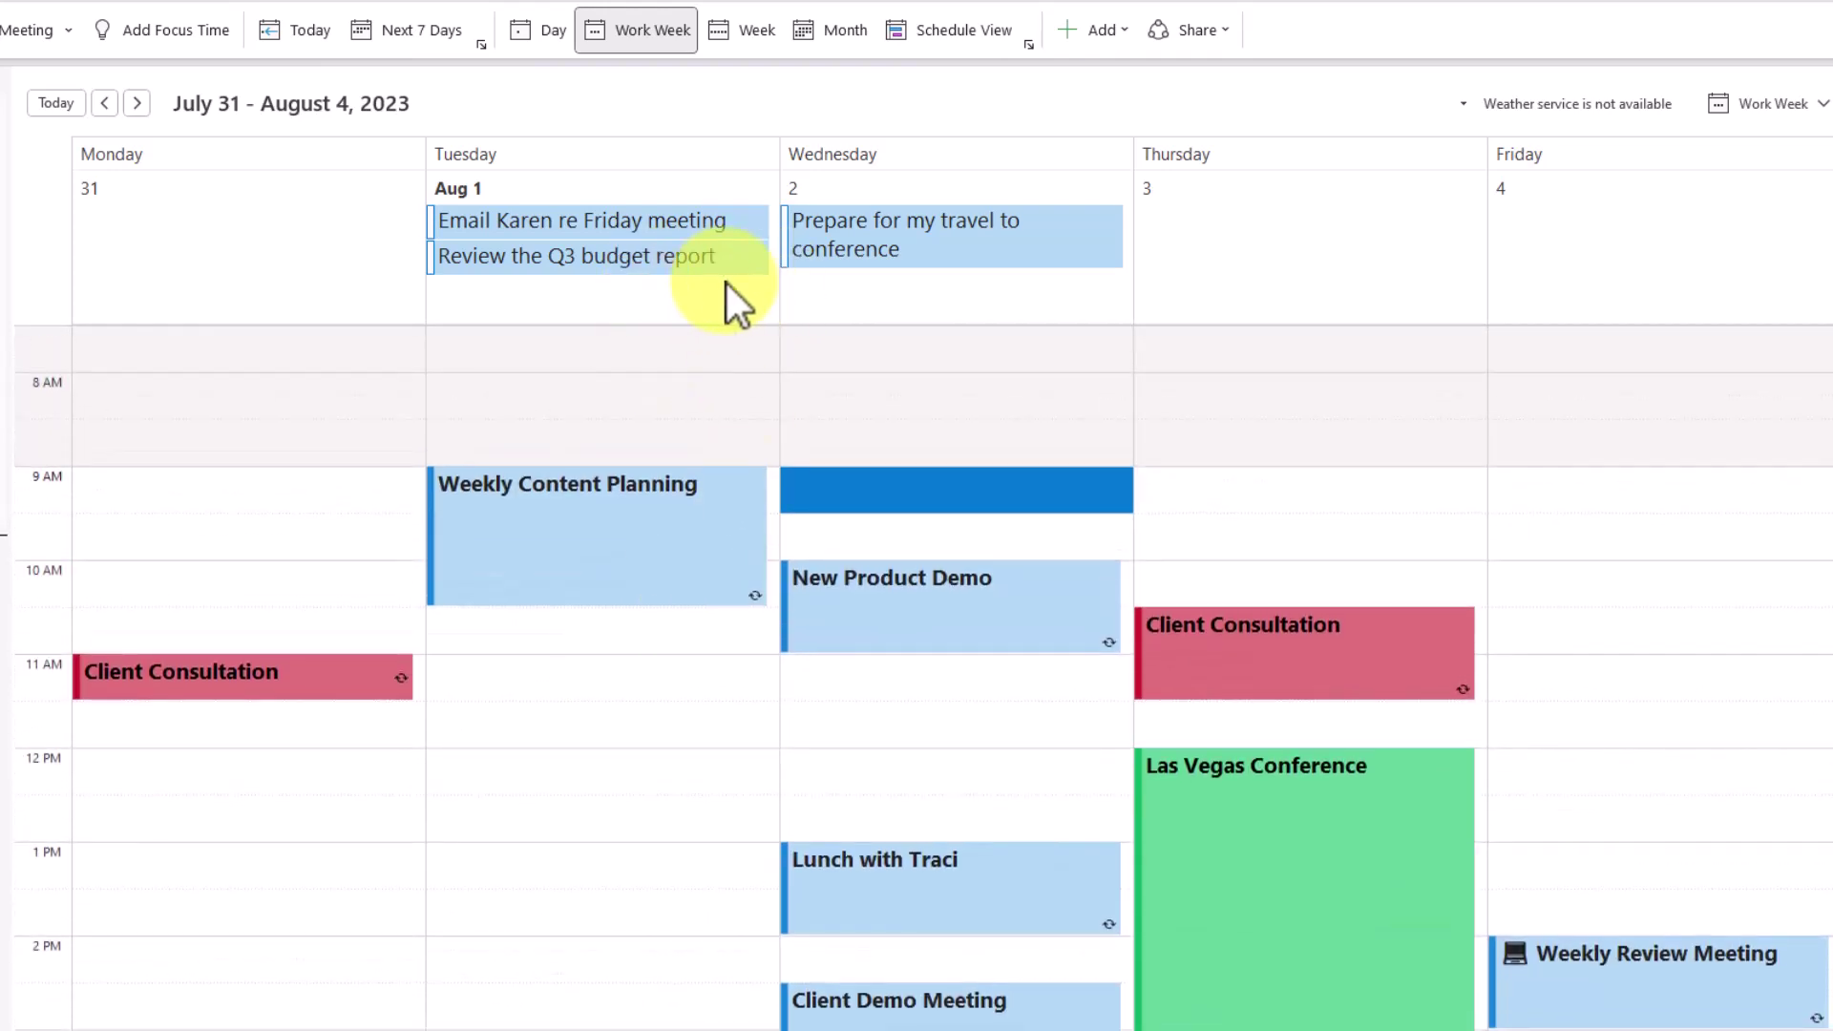
double_click(595, 191)
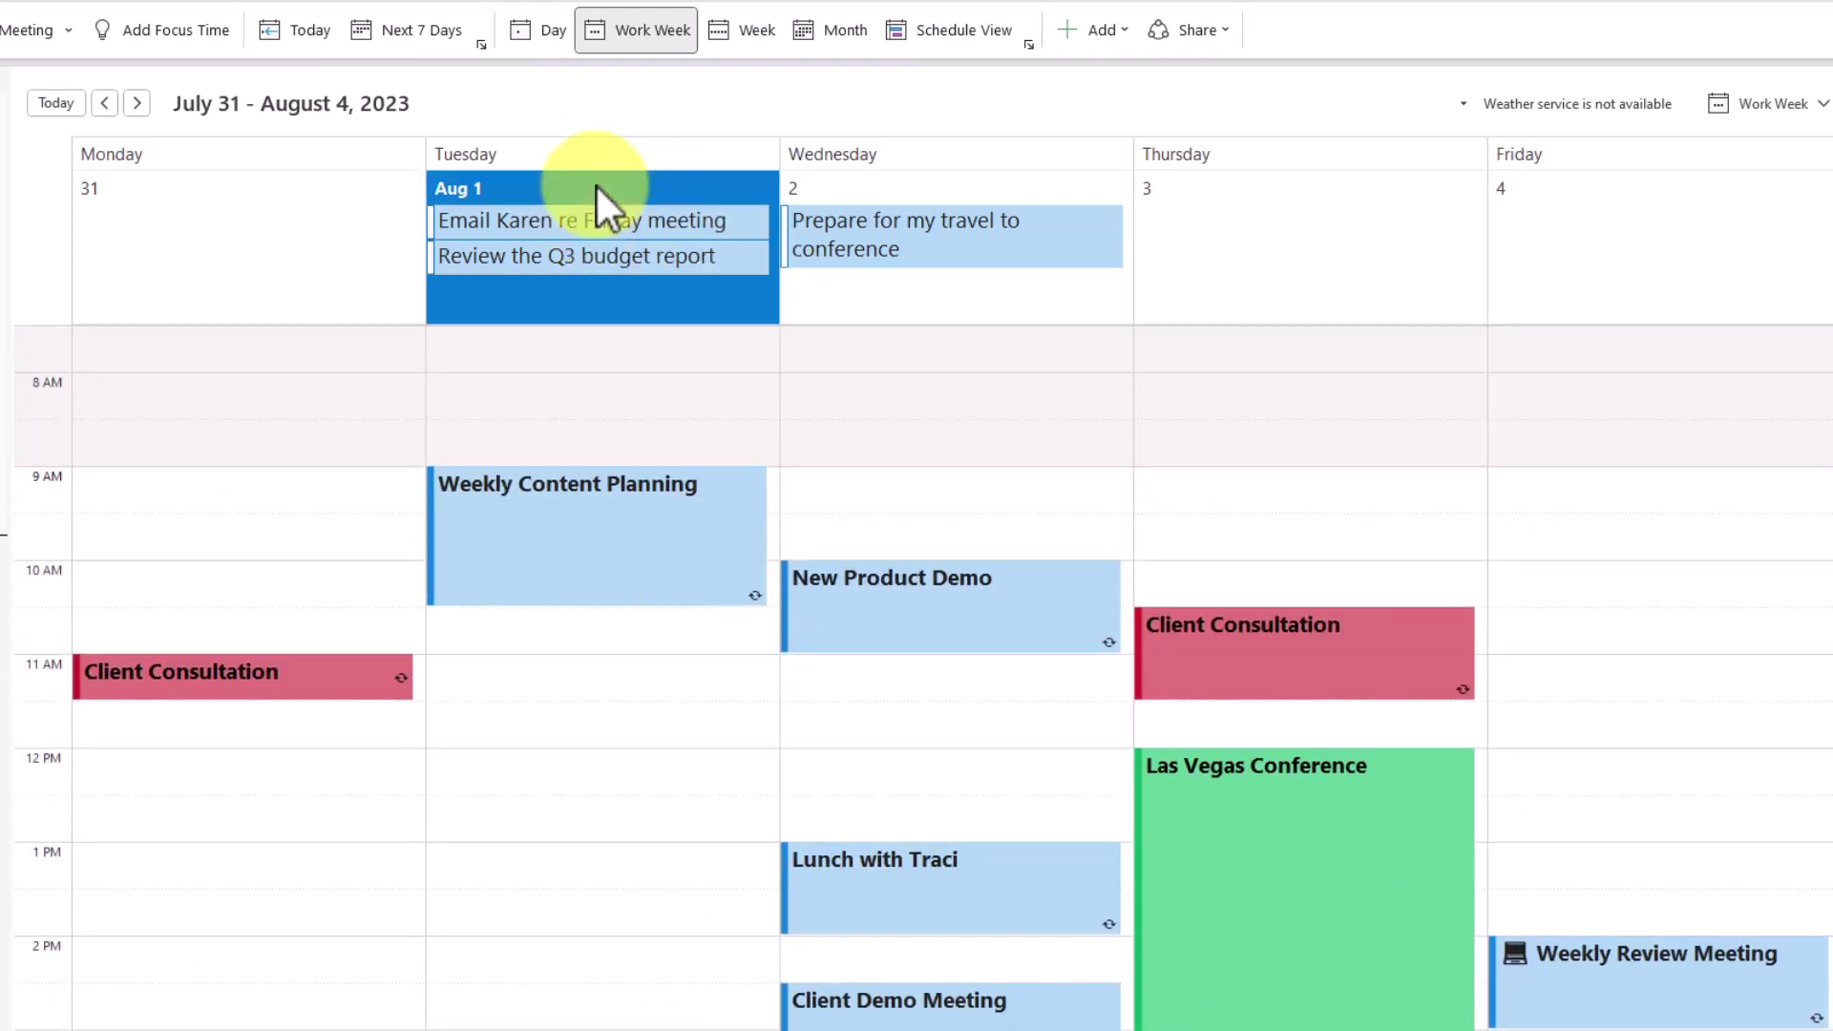
left_click(546, 35)
scroll(747, 654, "up", 6)
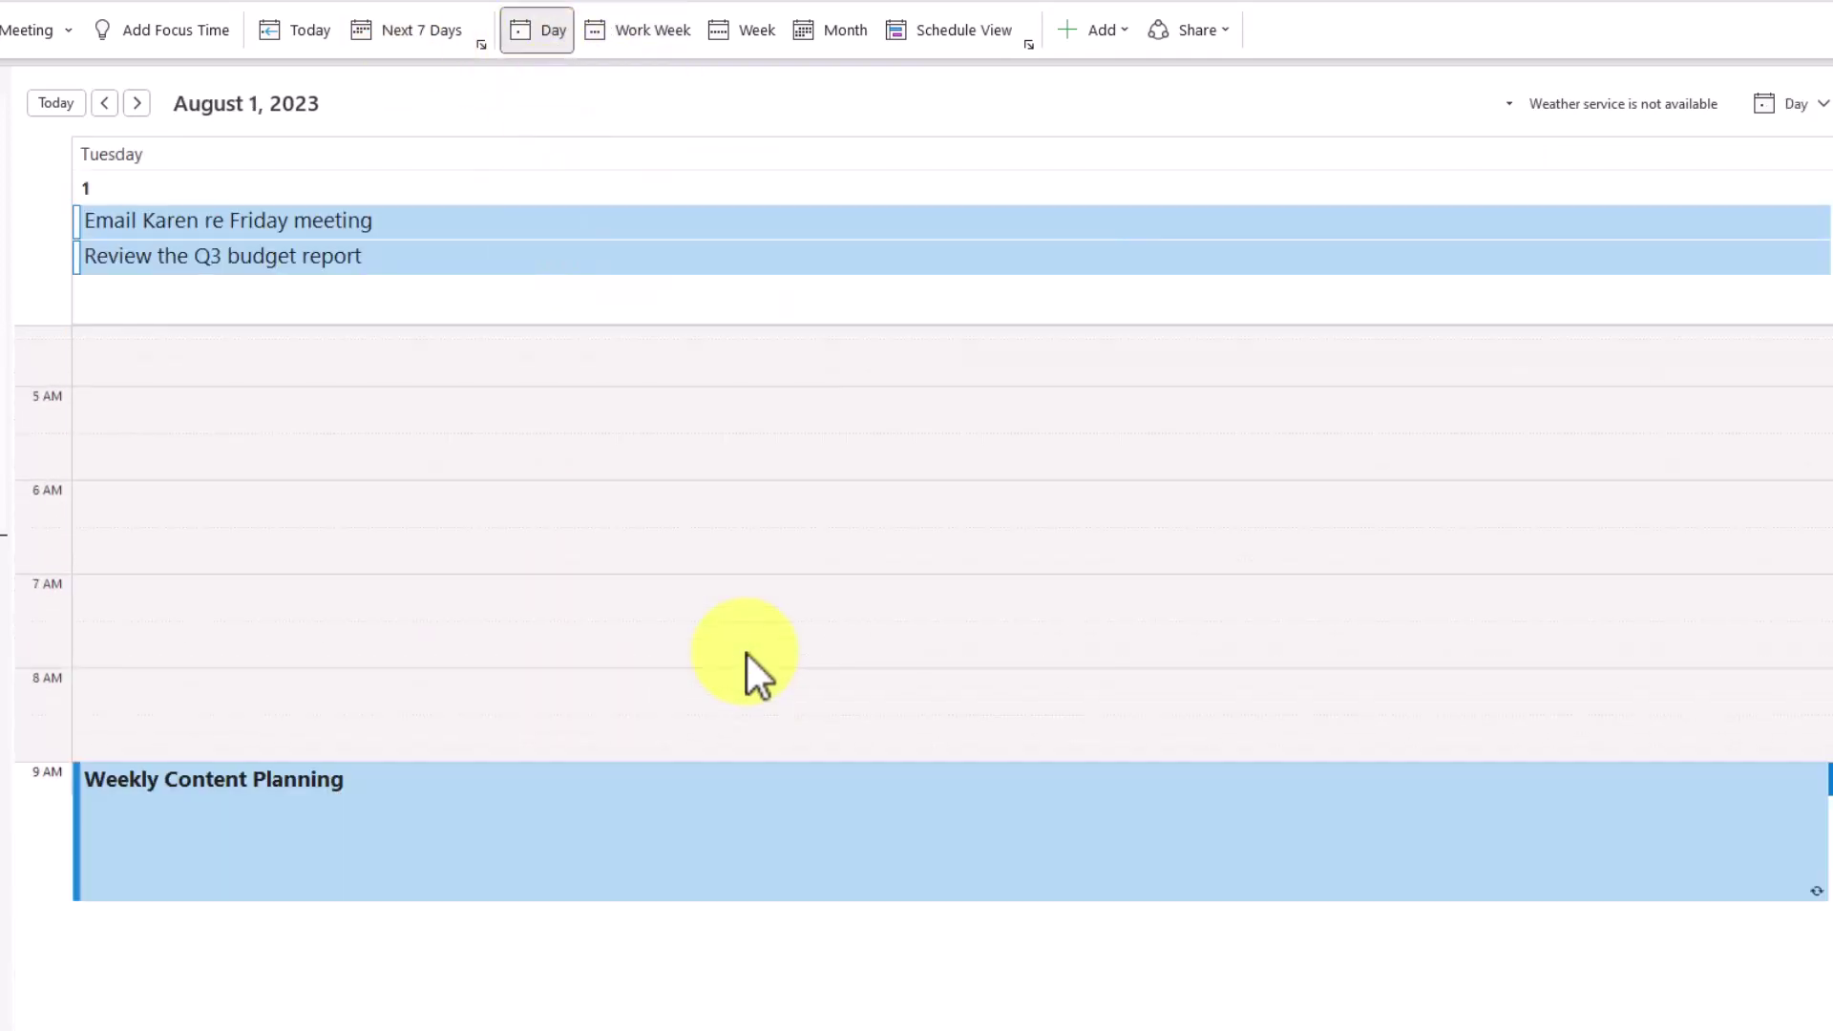
scroll(747, 655, "down", 6)
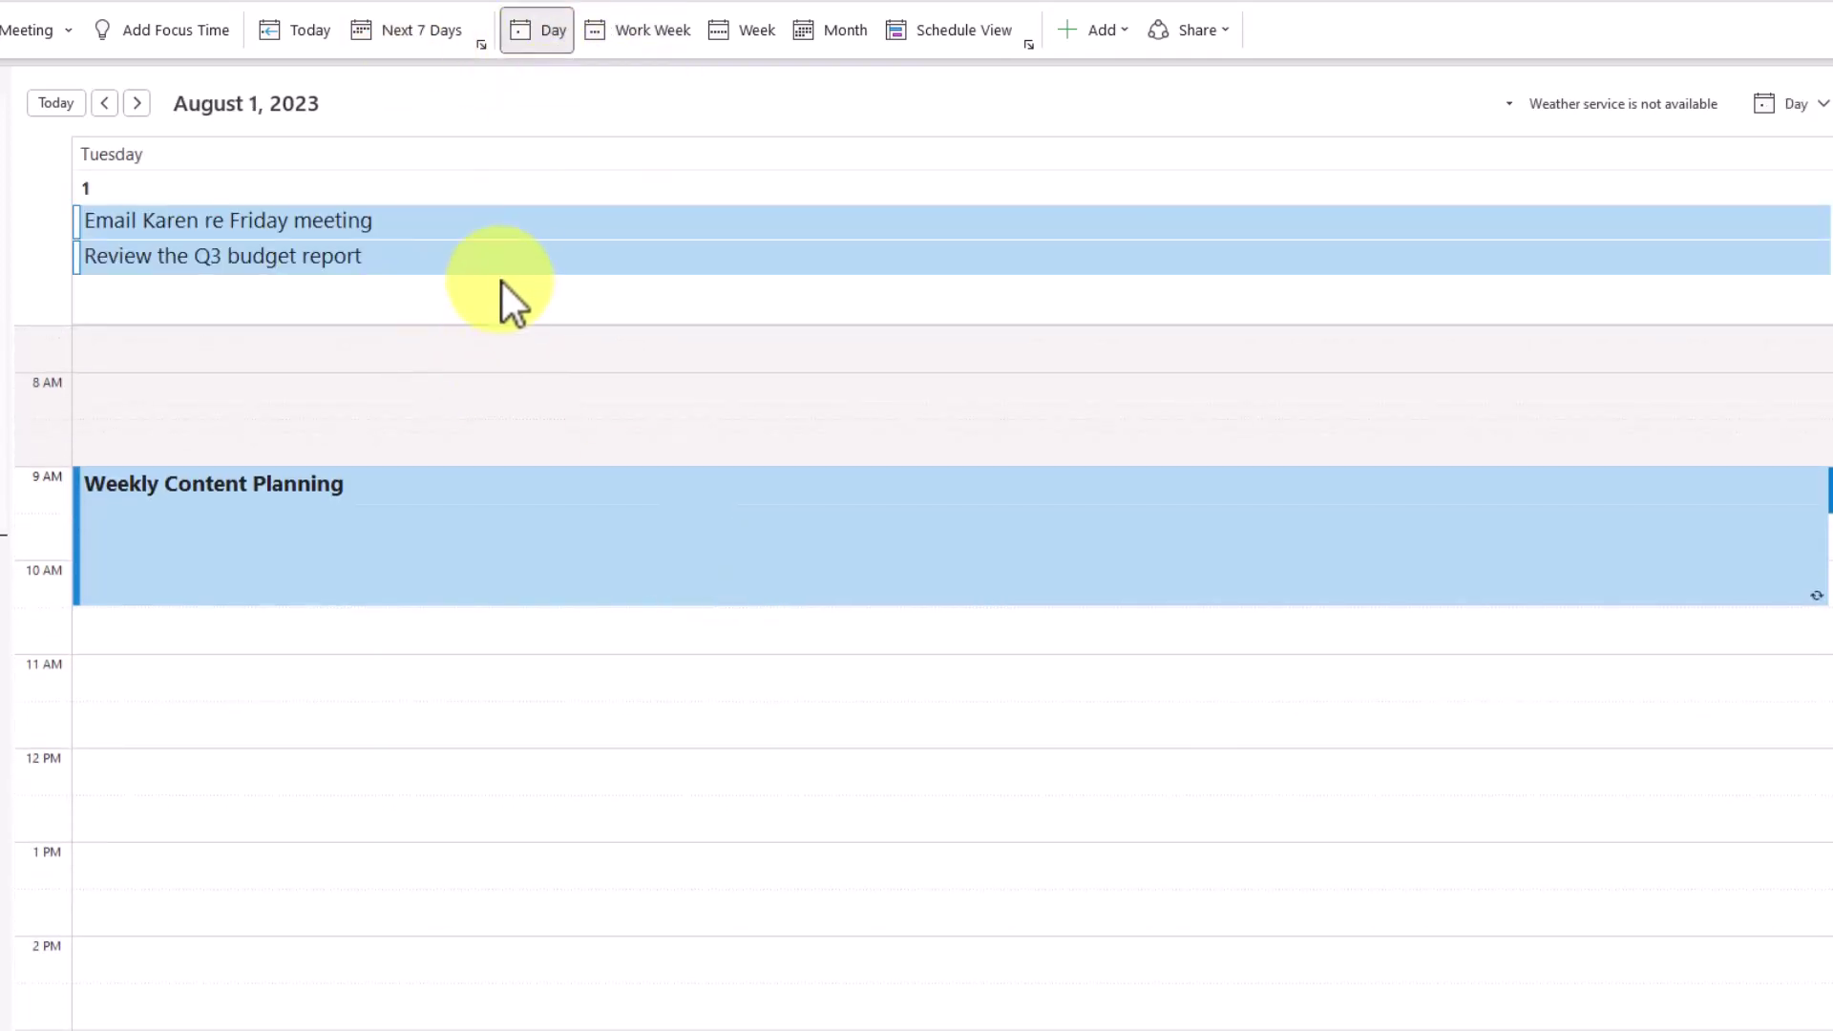
mouse_move(451, 245)
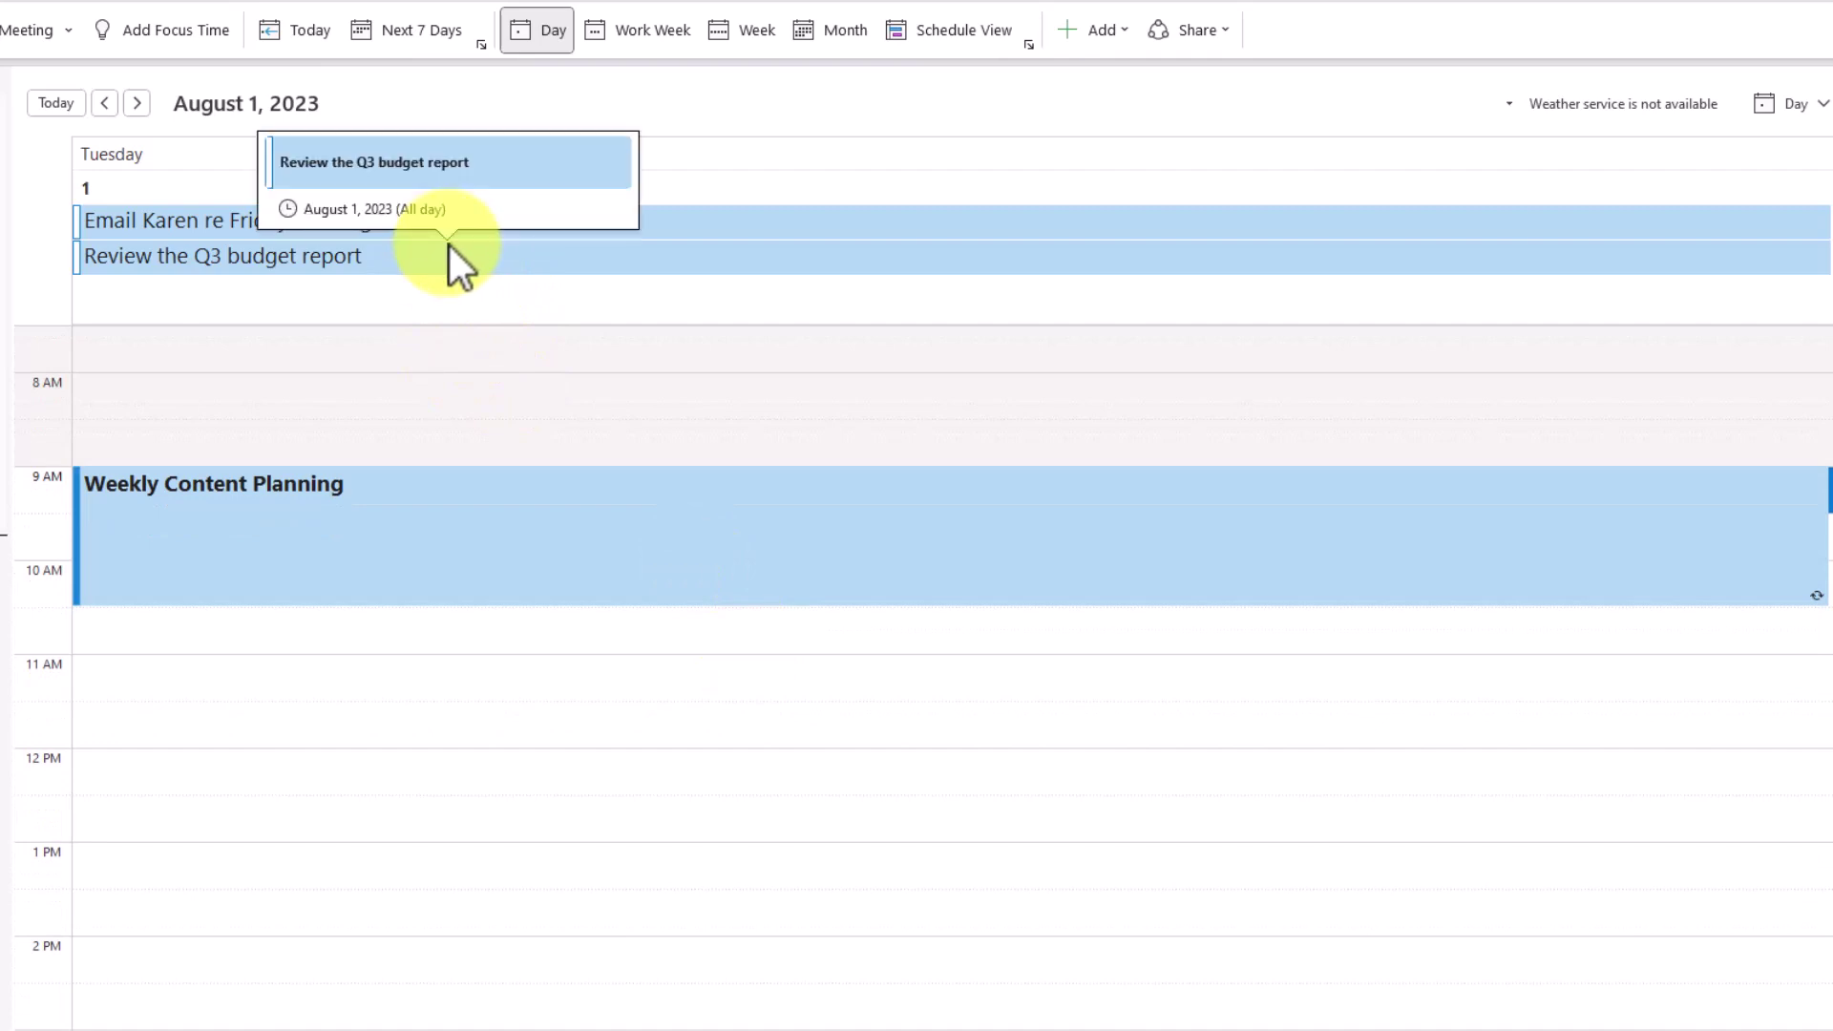
Return the calendar to the Work Week view and check Tuesday's all-day events against the timed appointments.
left_click(636, 30)
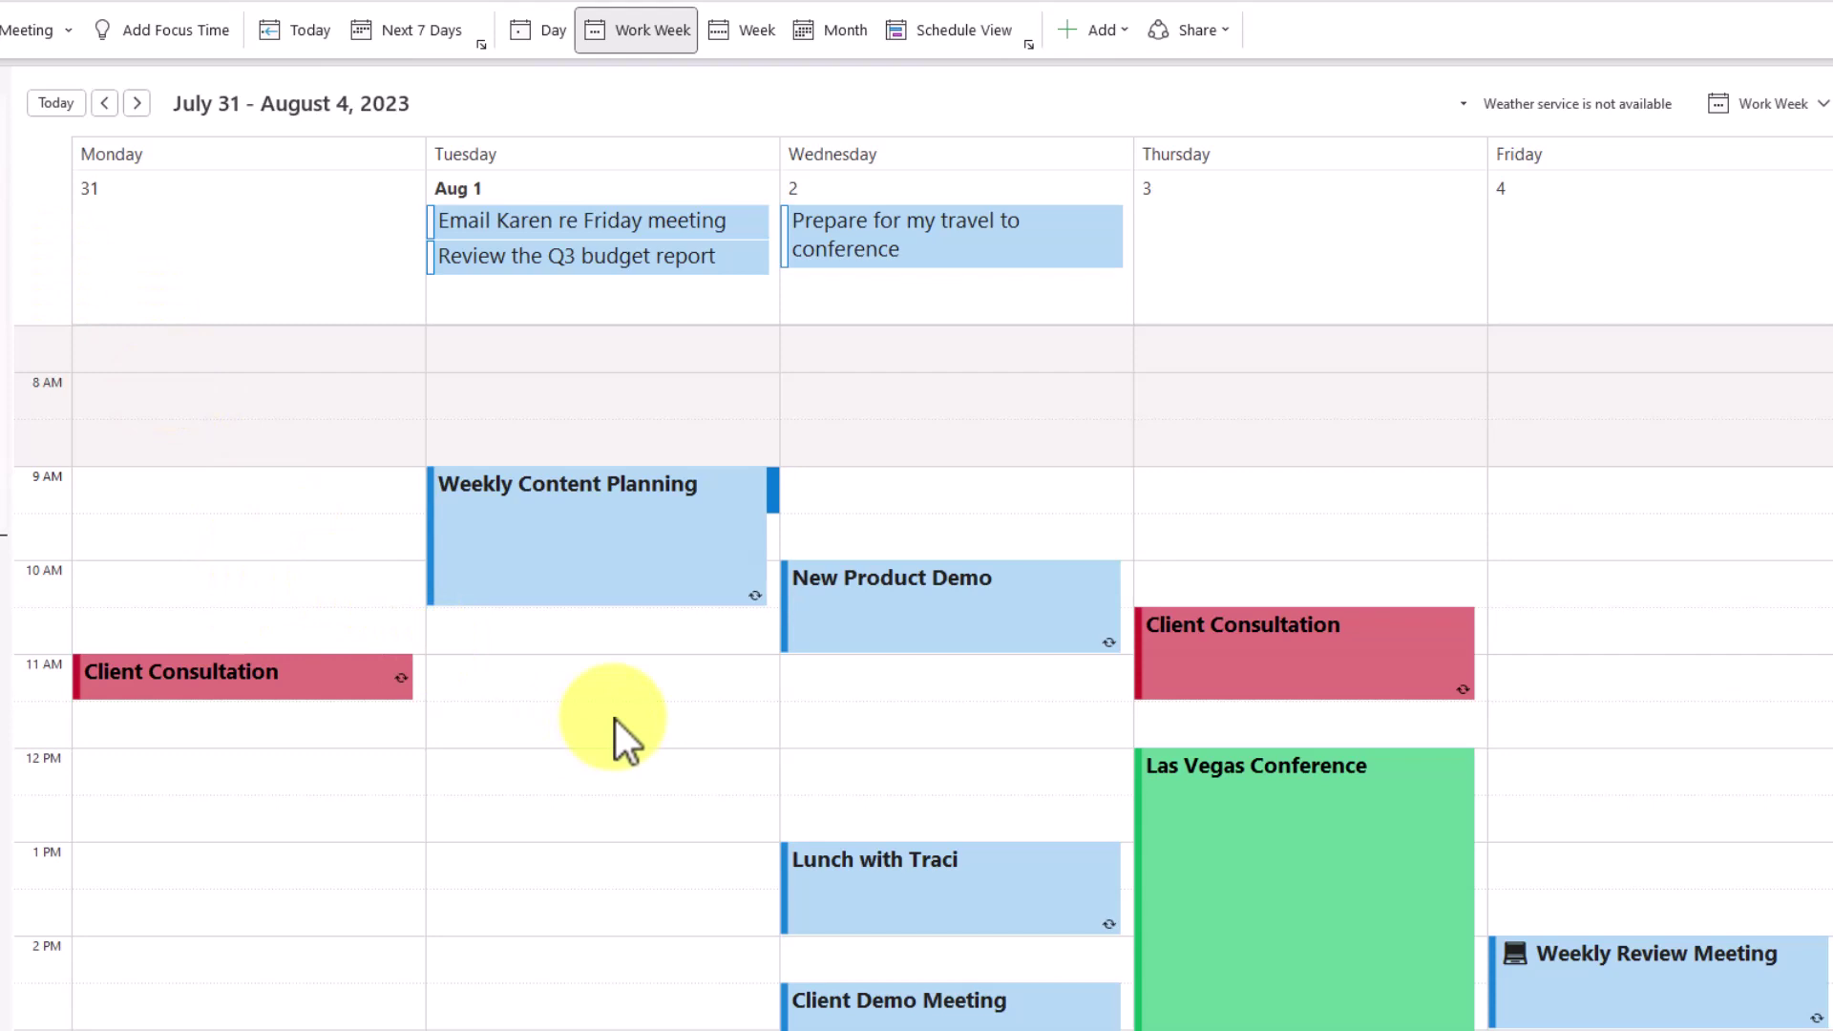
scroll(616, 720, "down", 3)
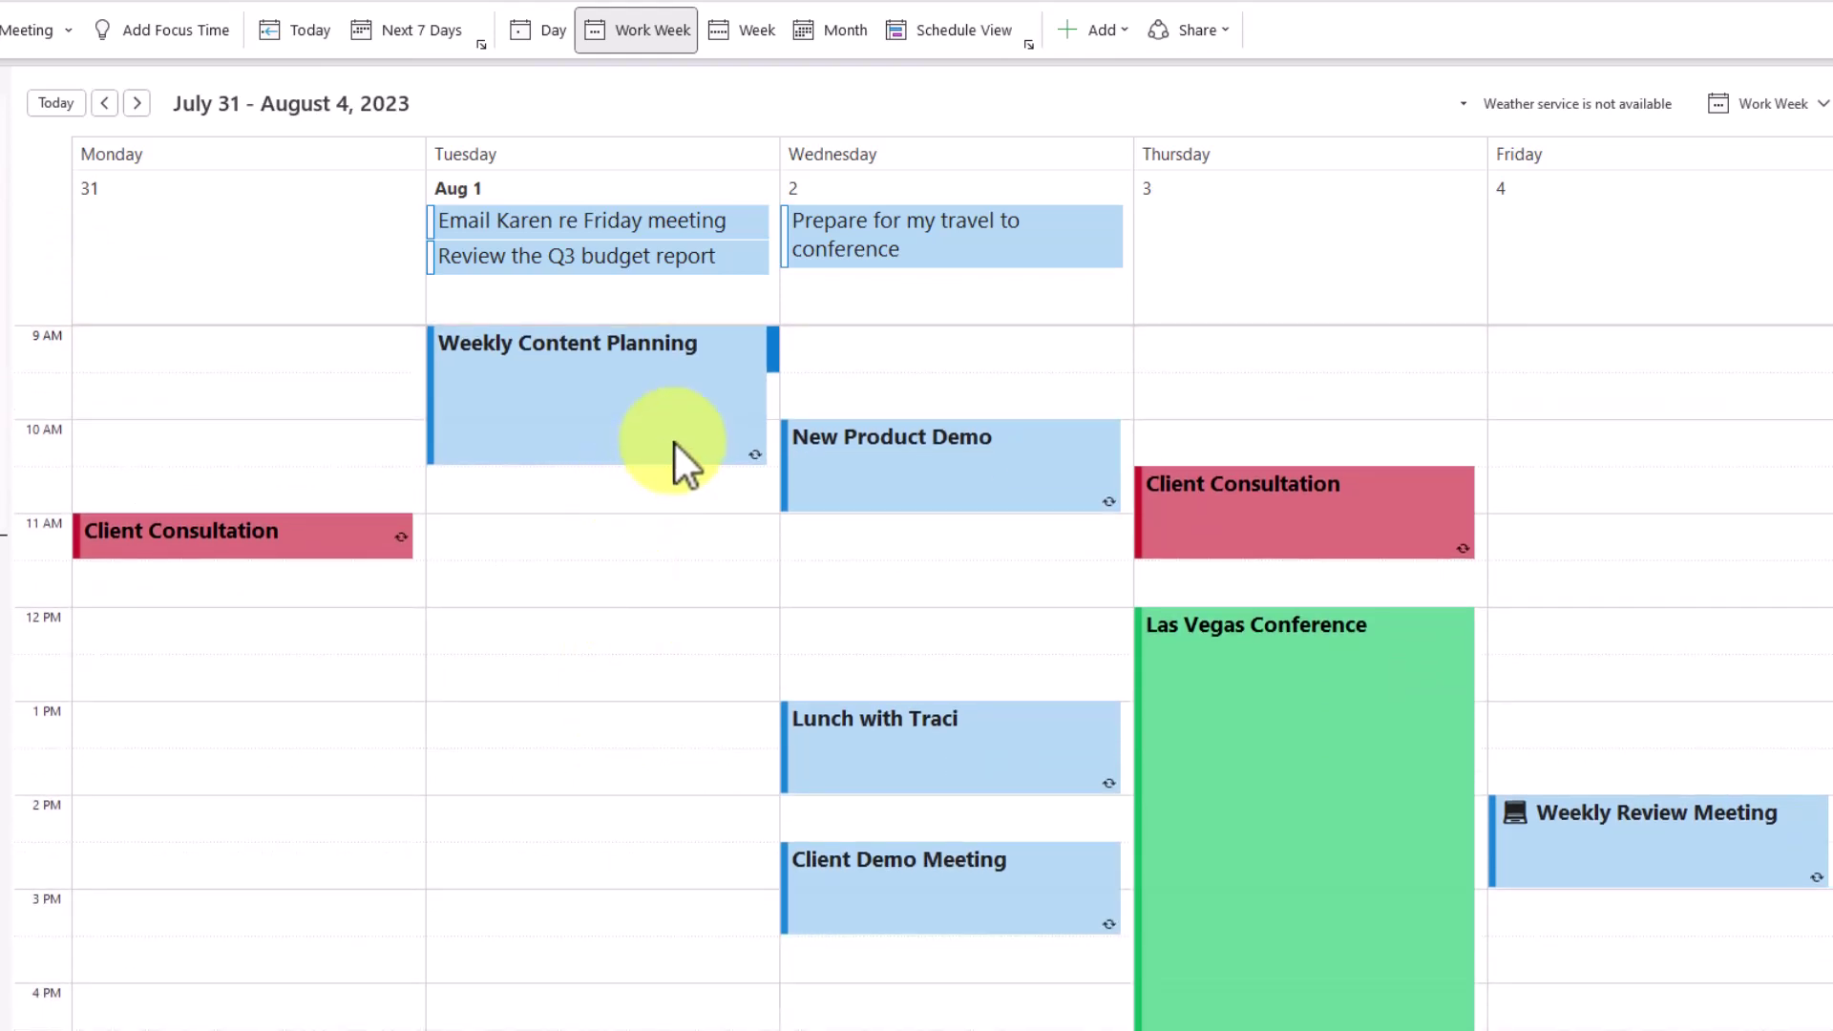
mouse_move(654, 255)
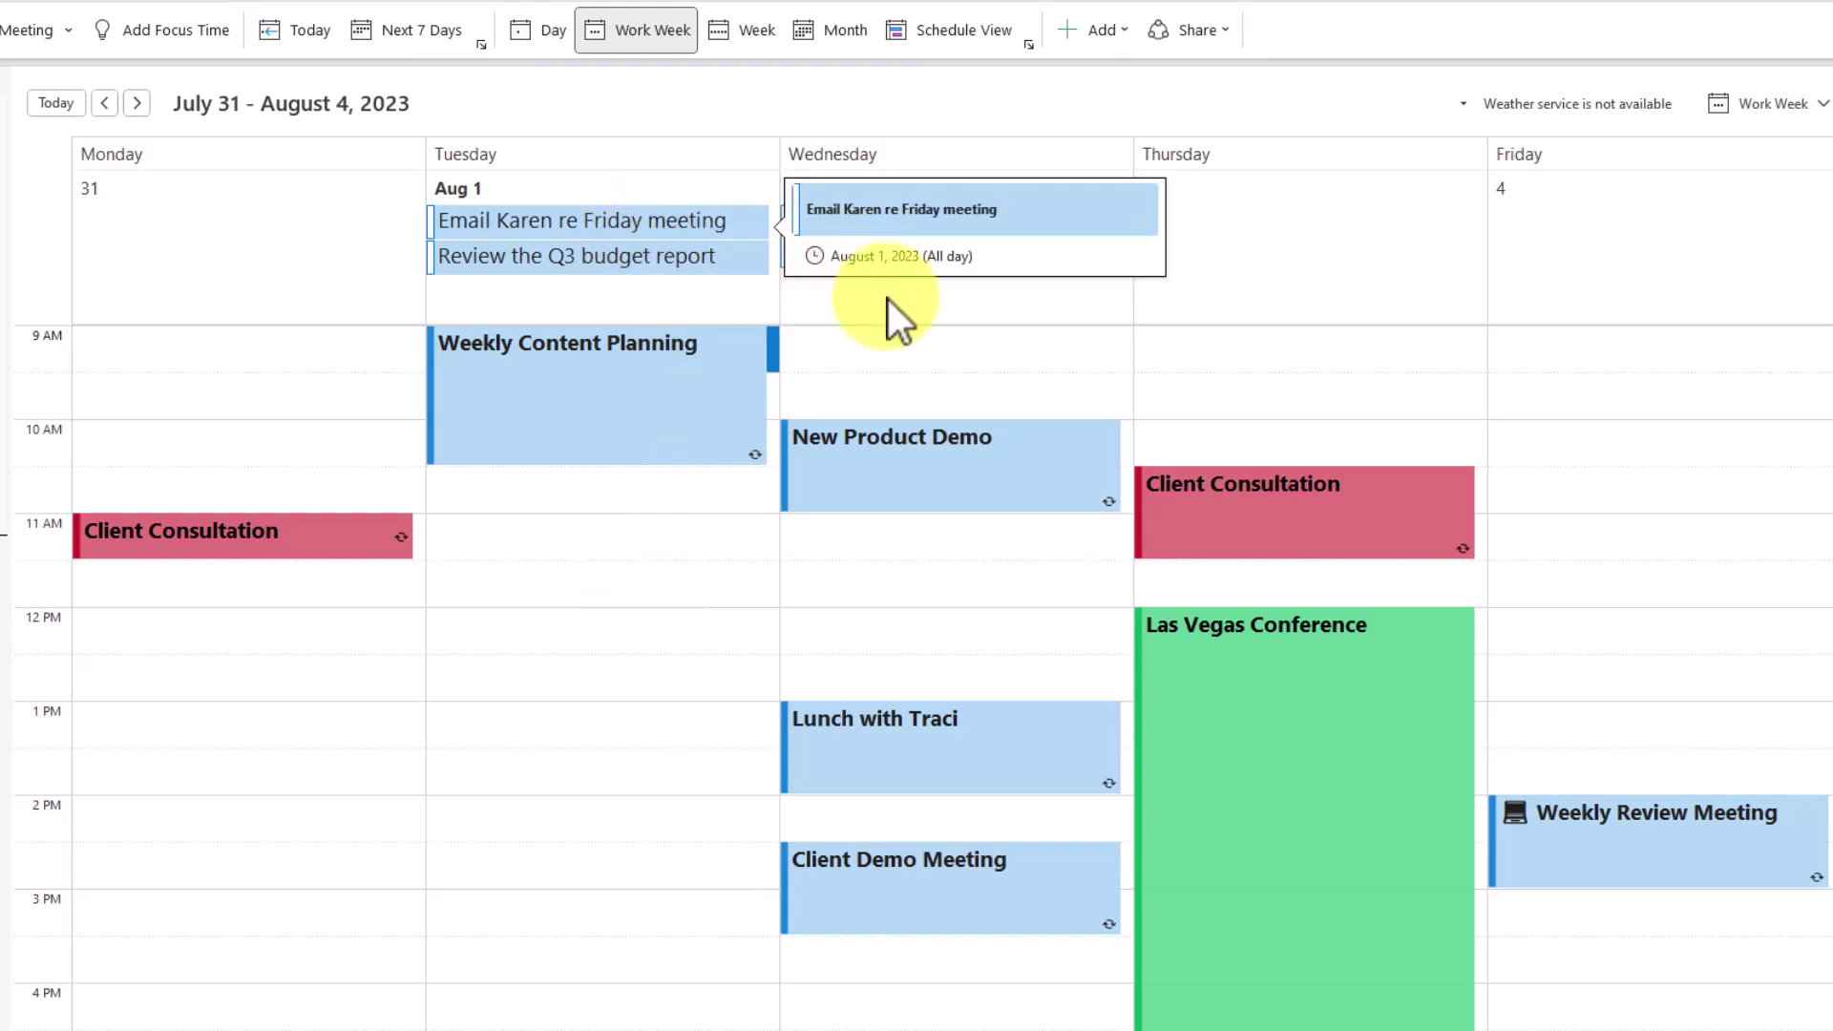
View the due date options for the "Review May timesheets and vacation days" task in To Do without changing them.
mouse_move(1359, 658)
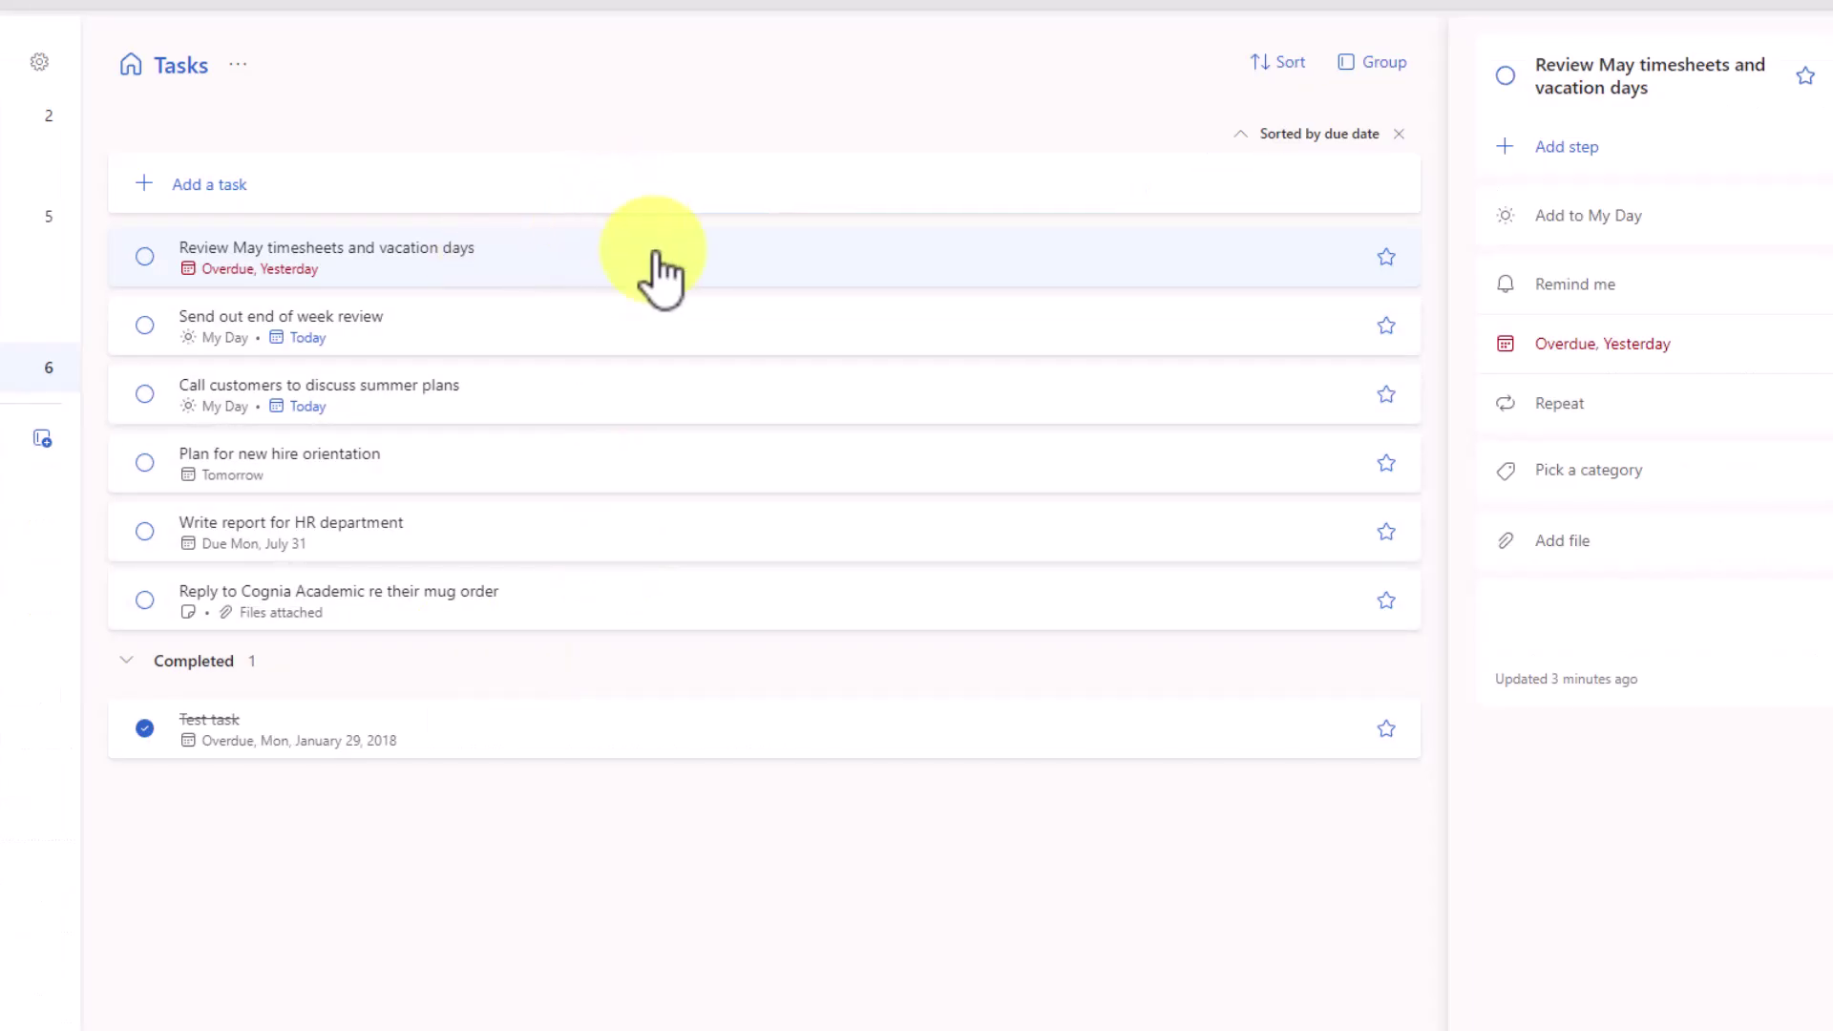
left_click(1618, 348)
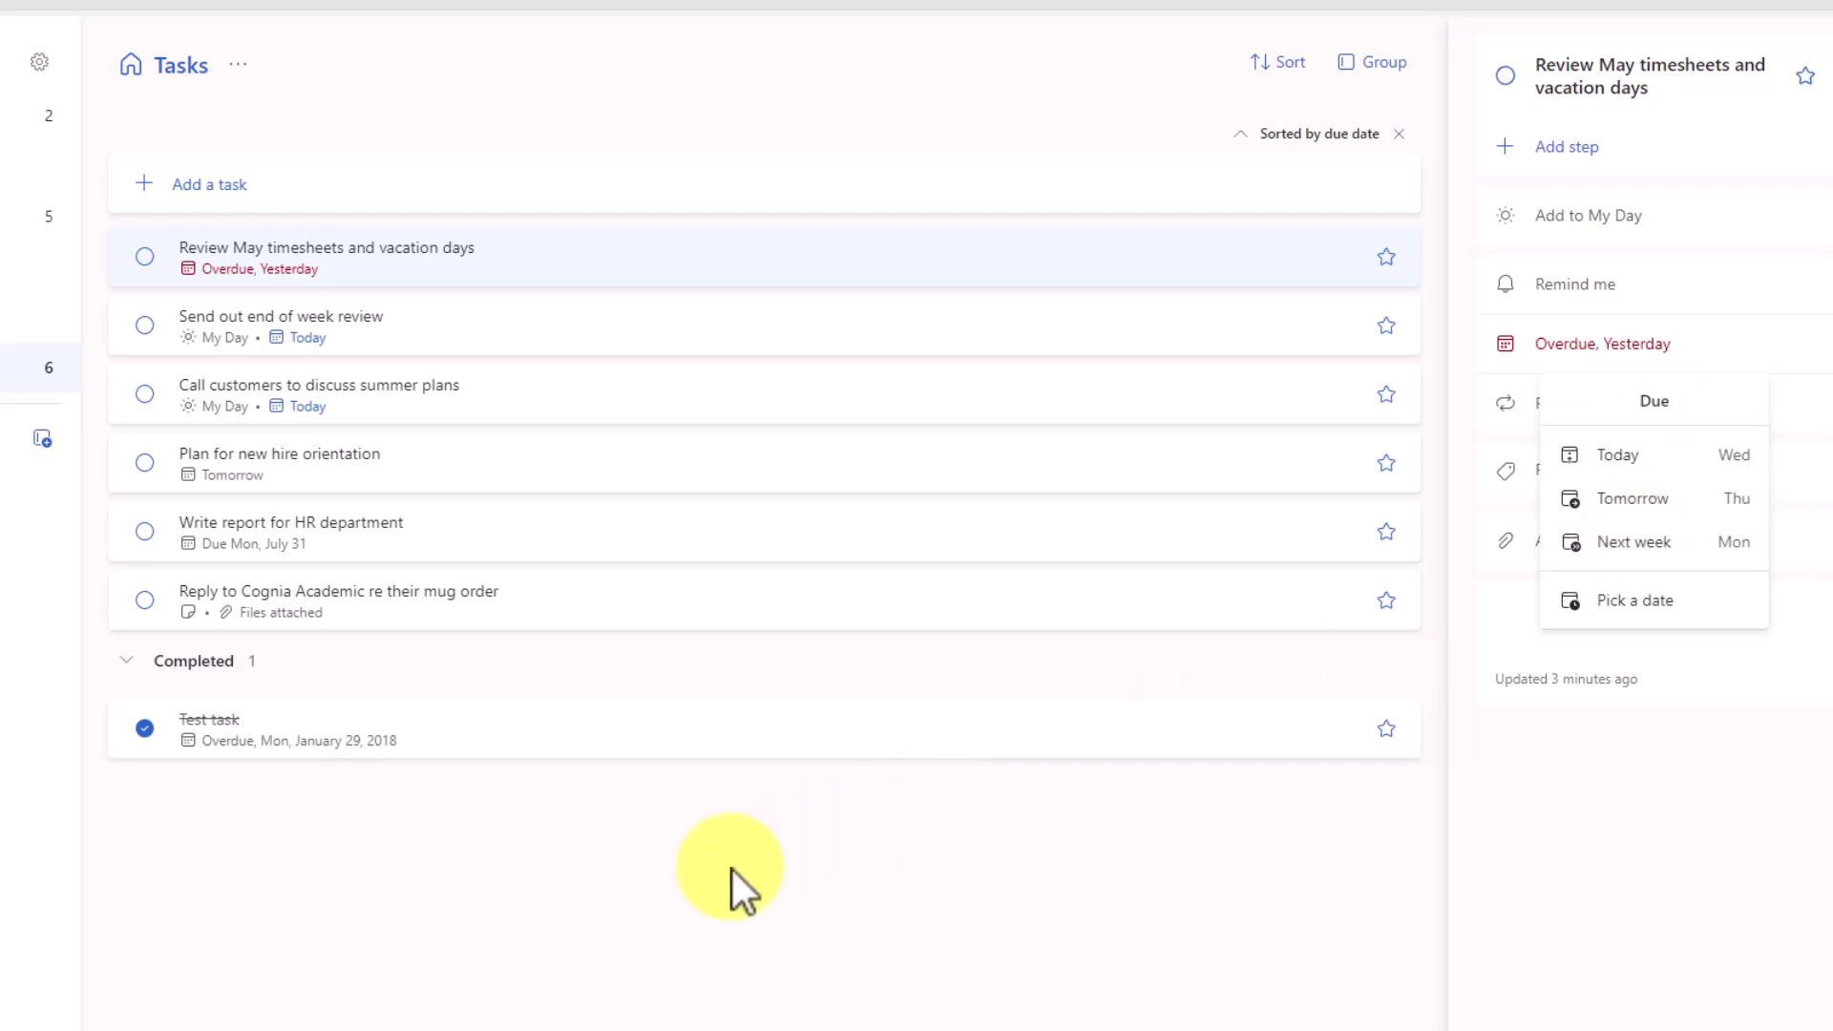
left_click(696, 874)
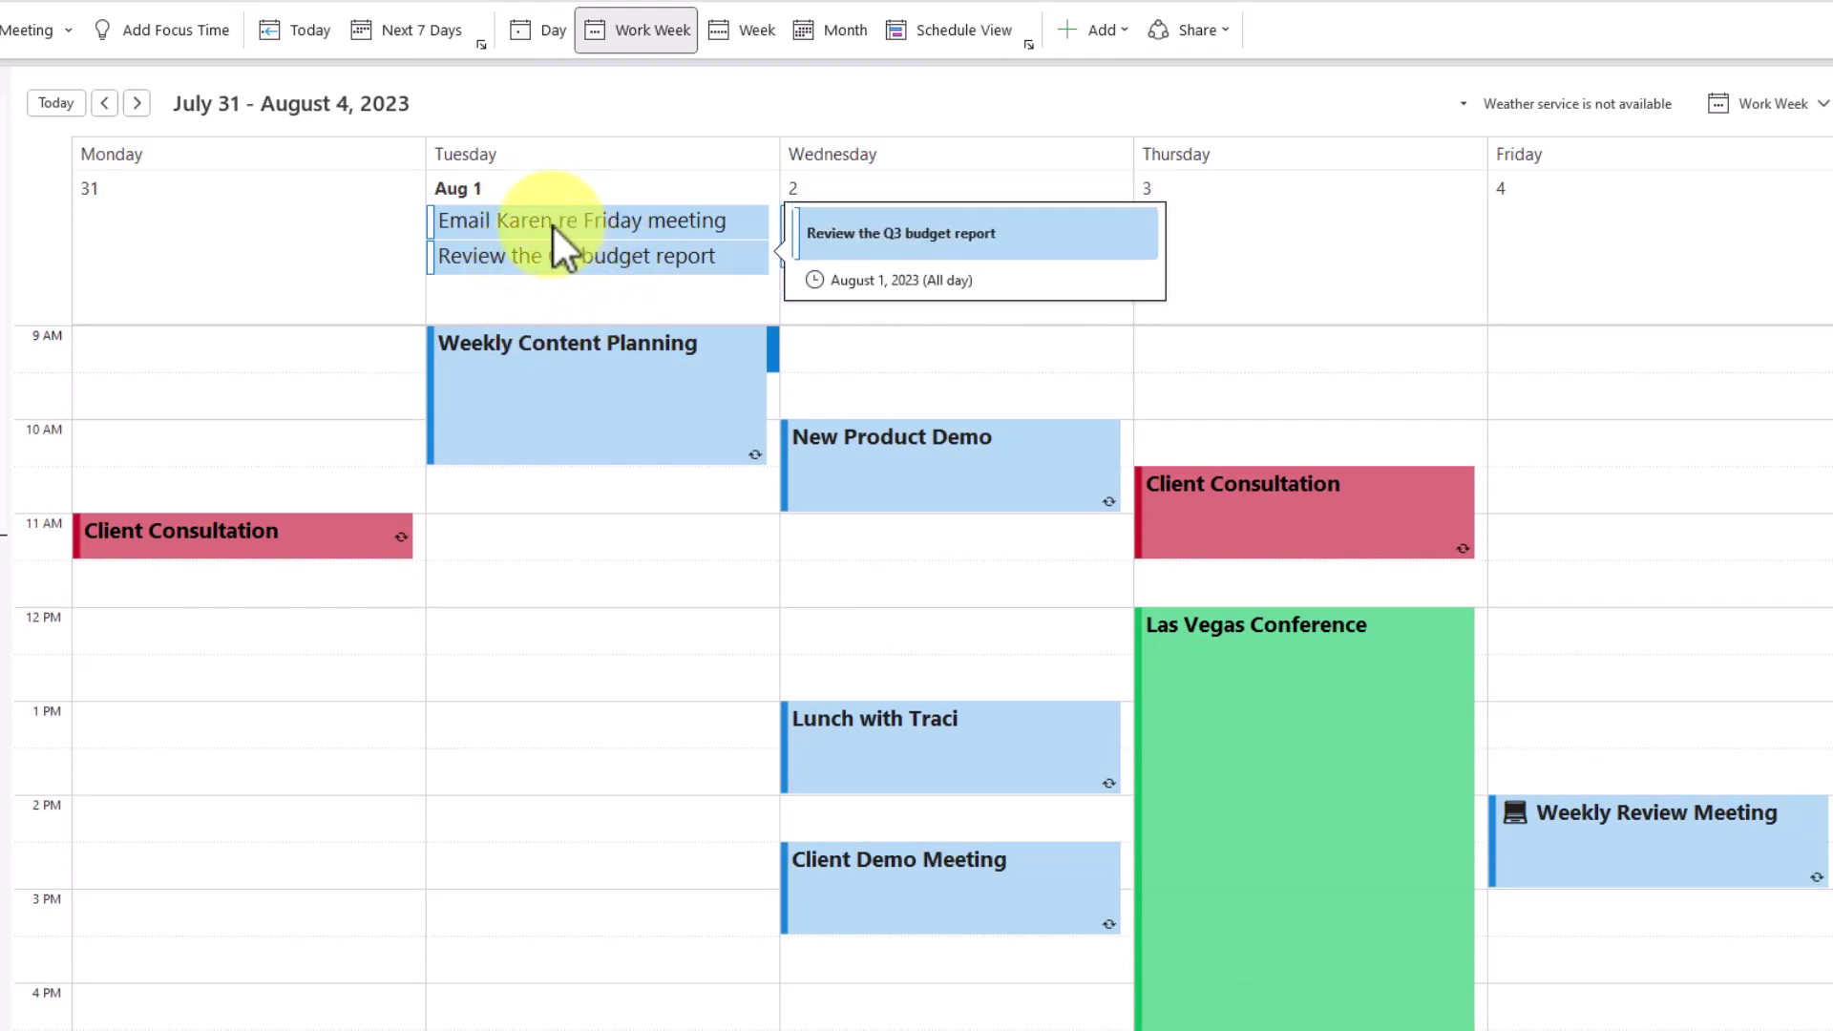
Move the all-day event about emailing re the Friday meeting from Tuesday to Thursday, August 3, and from there to Wednesday, August 2.
left_click_drag(555, 225, 1275, 254)
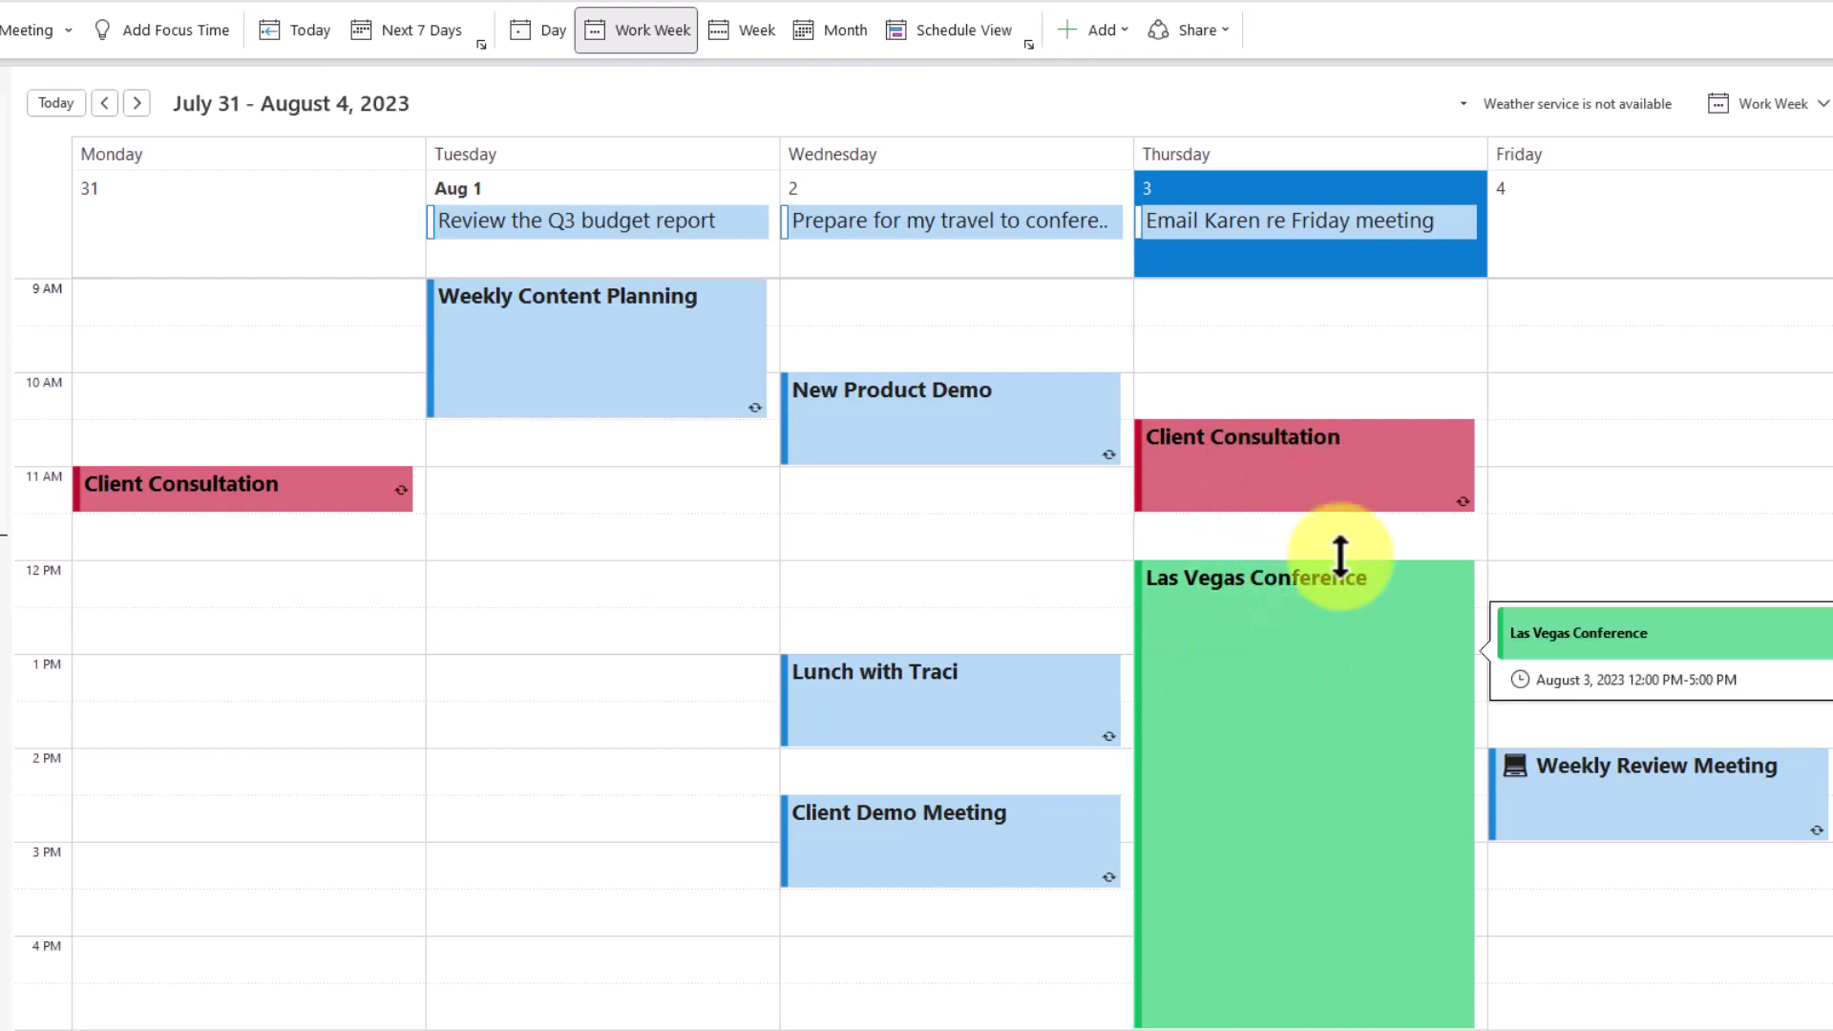
mouse_move(1256, 223)
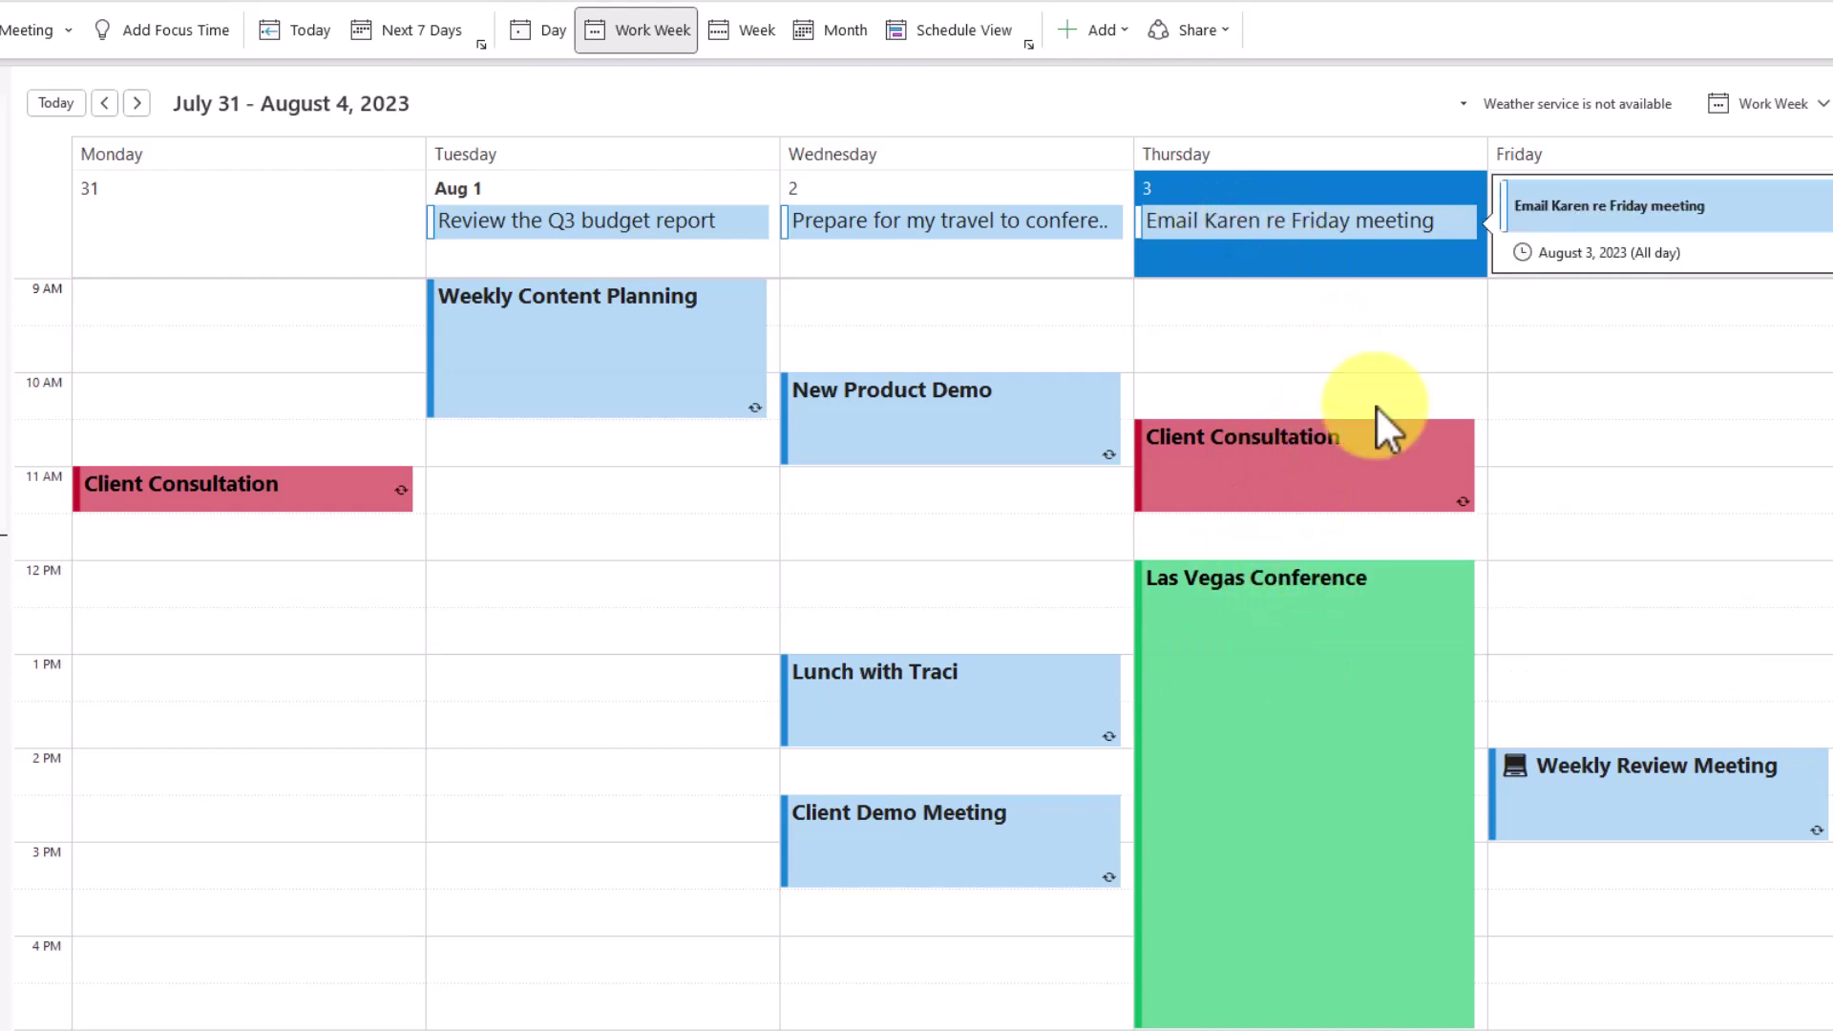
left_click(1277, 229)
left_click_drag(1273, 229, 892, 241)
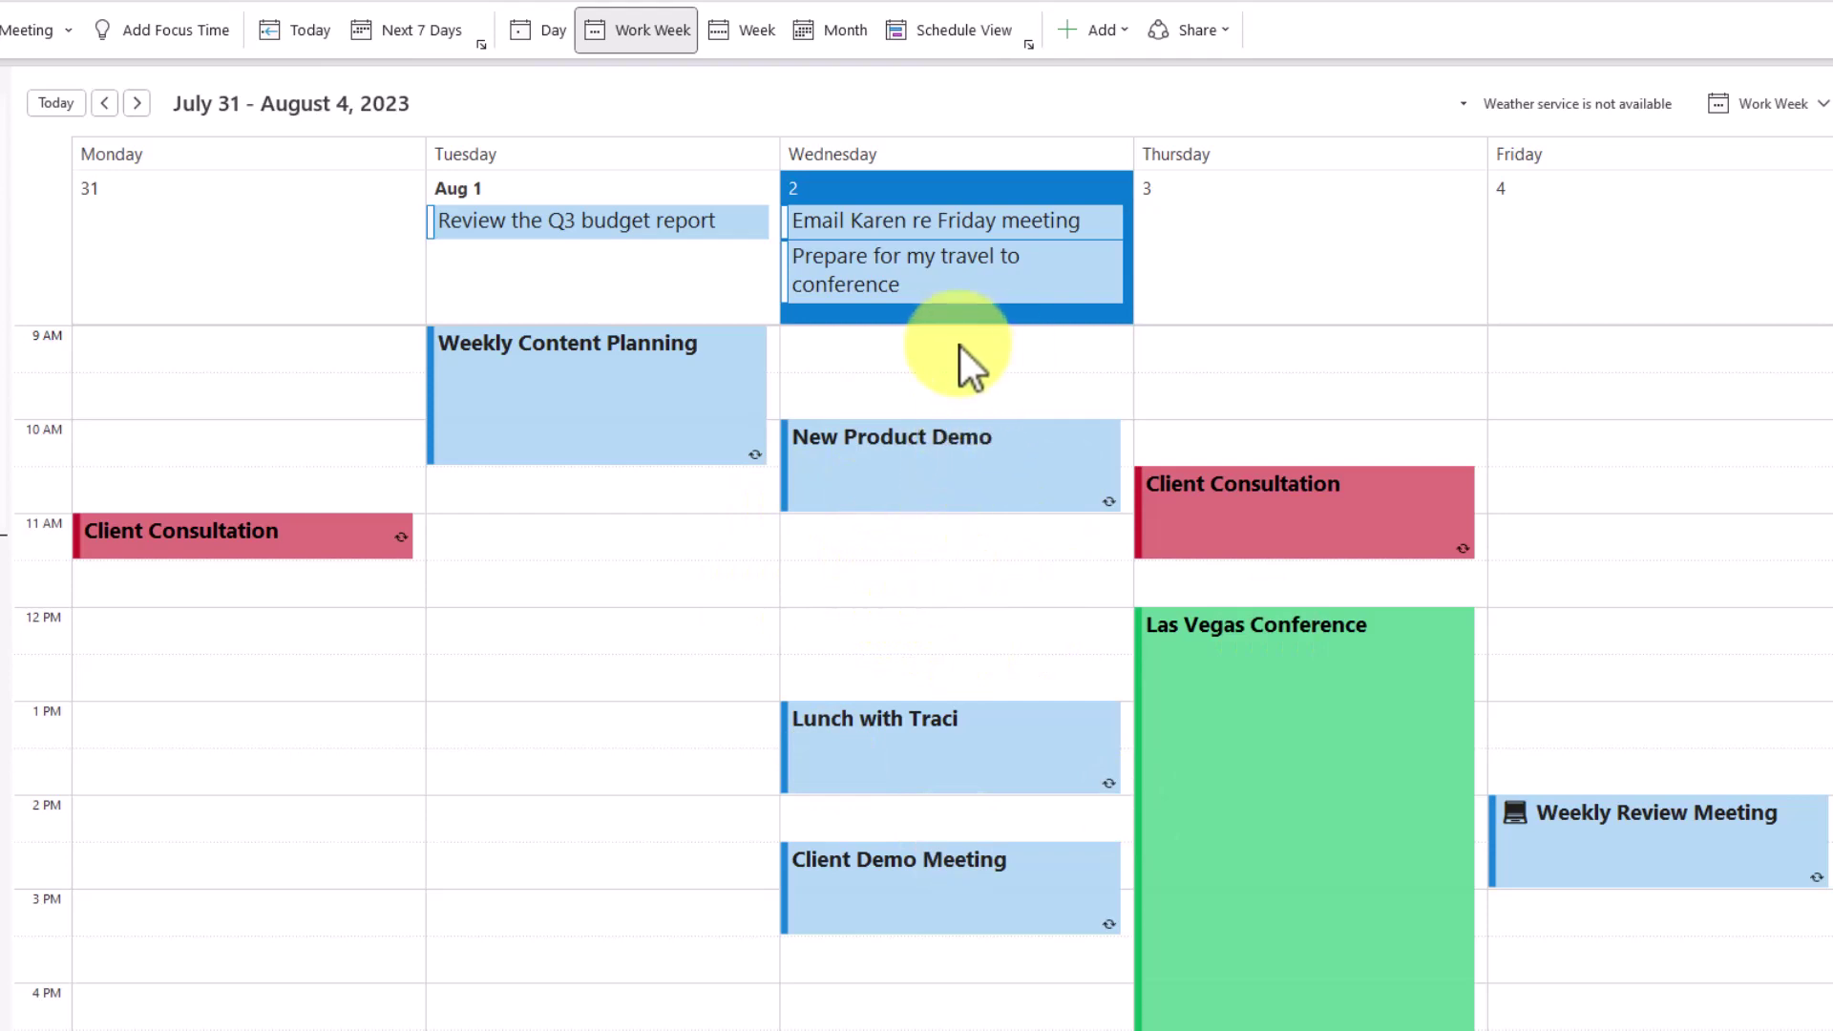
mouse_move(978, 274)
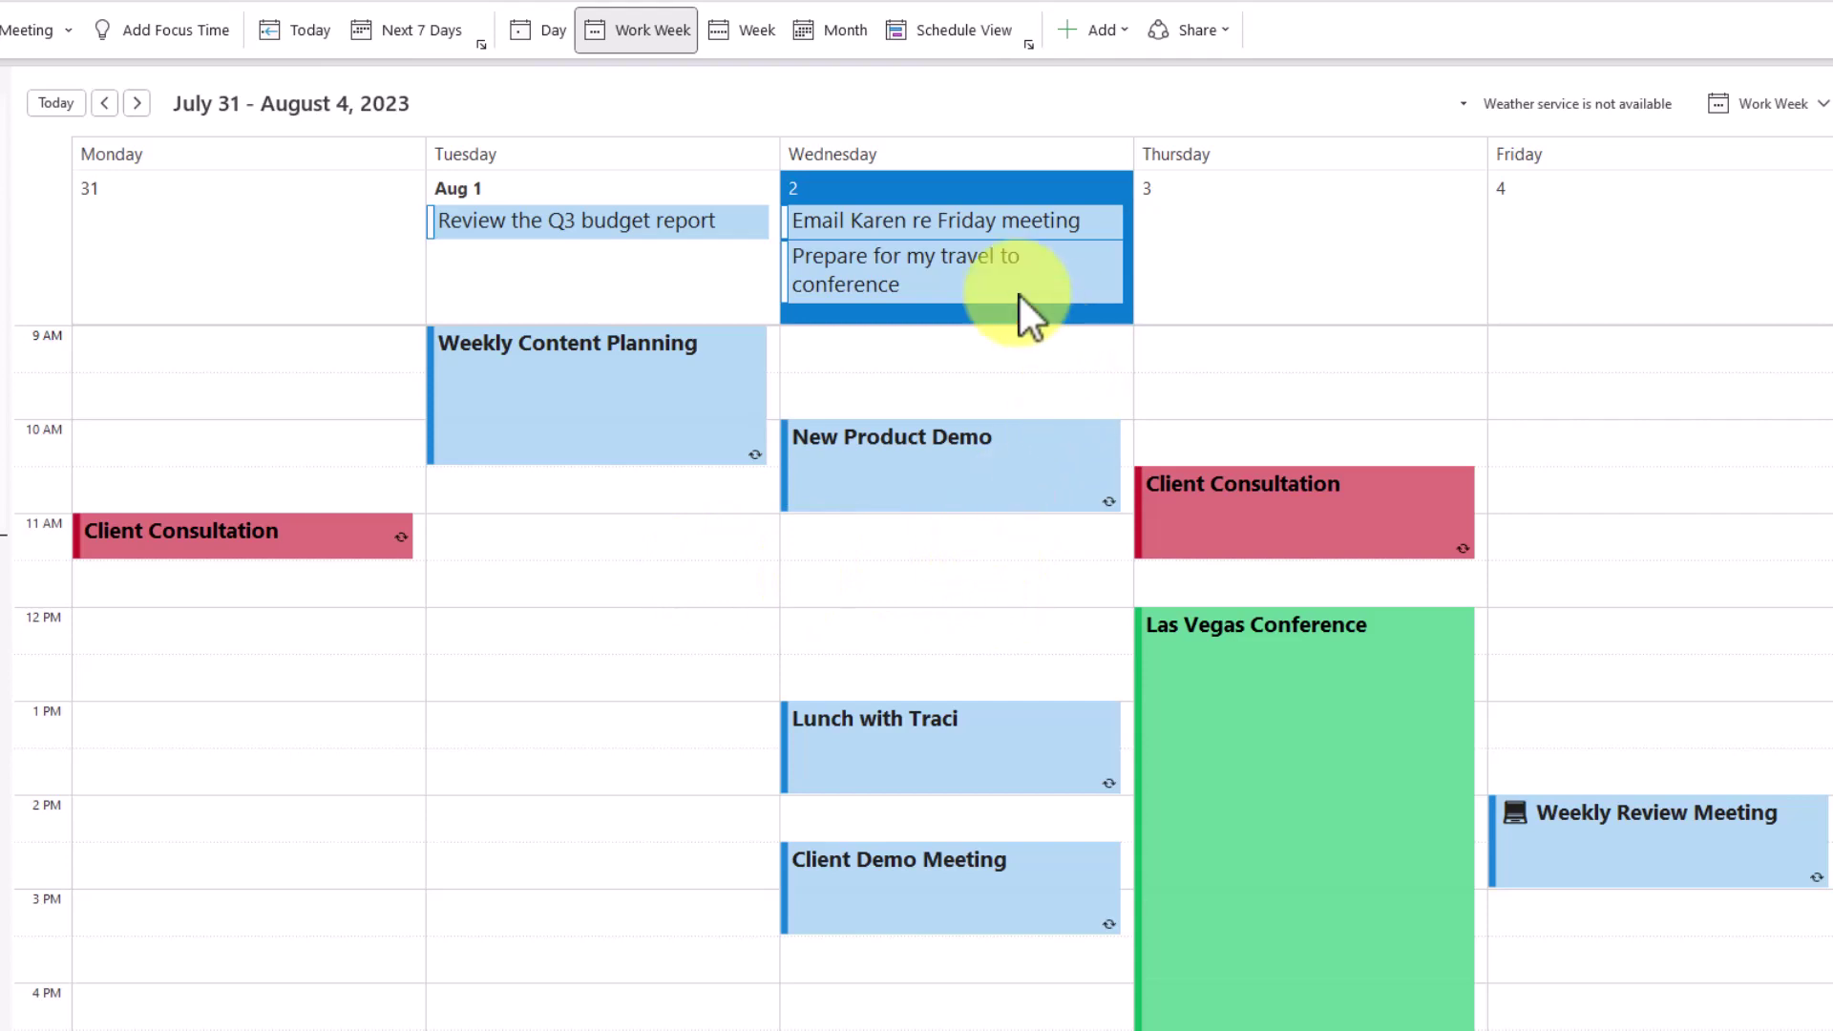
mouse_move(907, 257)
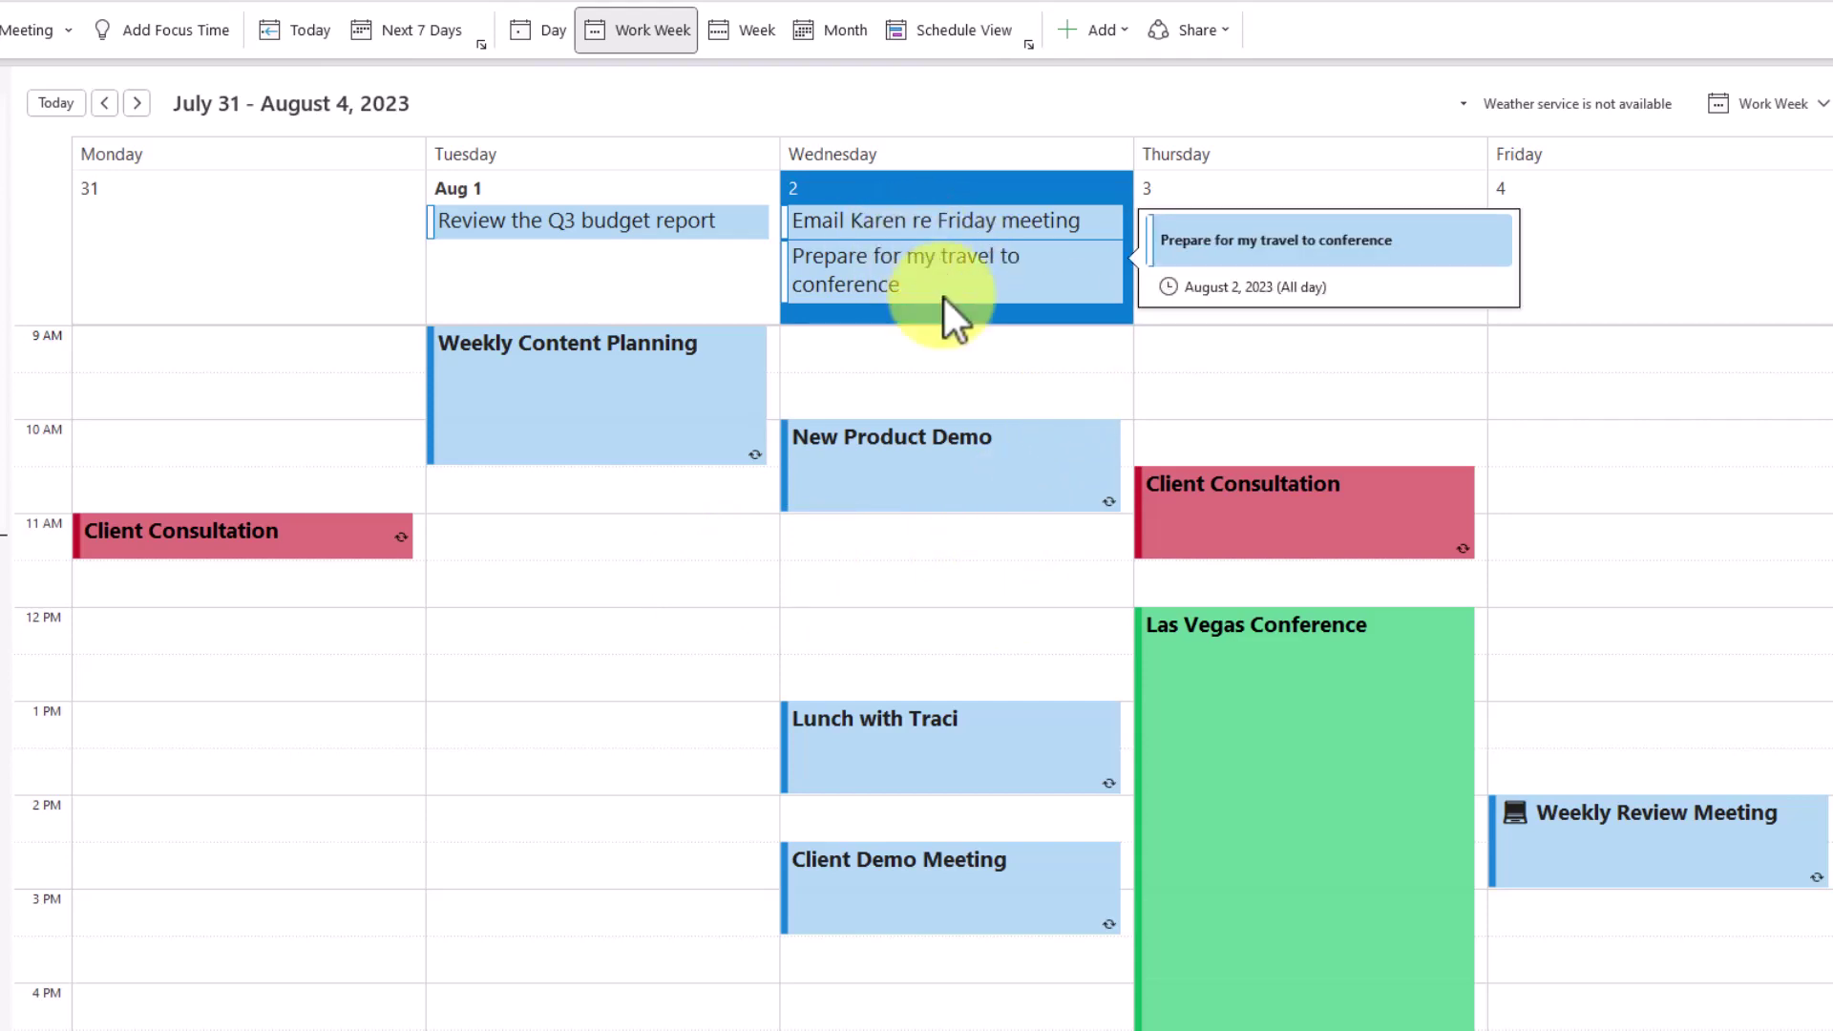
Assign the Client work category to Tuesday's all-day event "Review the Q3 budget report".
mouse_move(1291, 705)
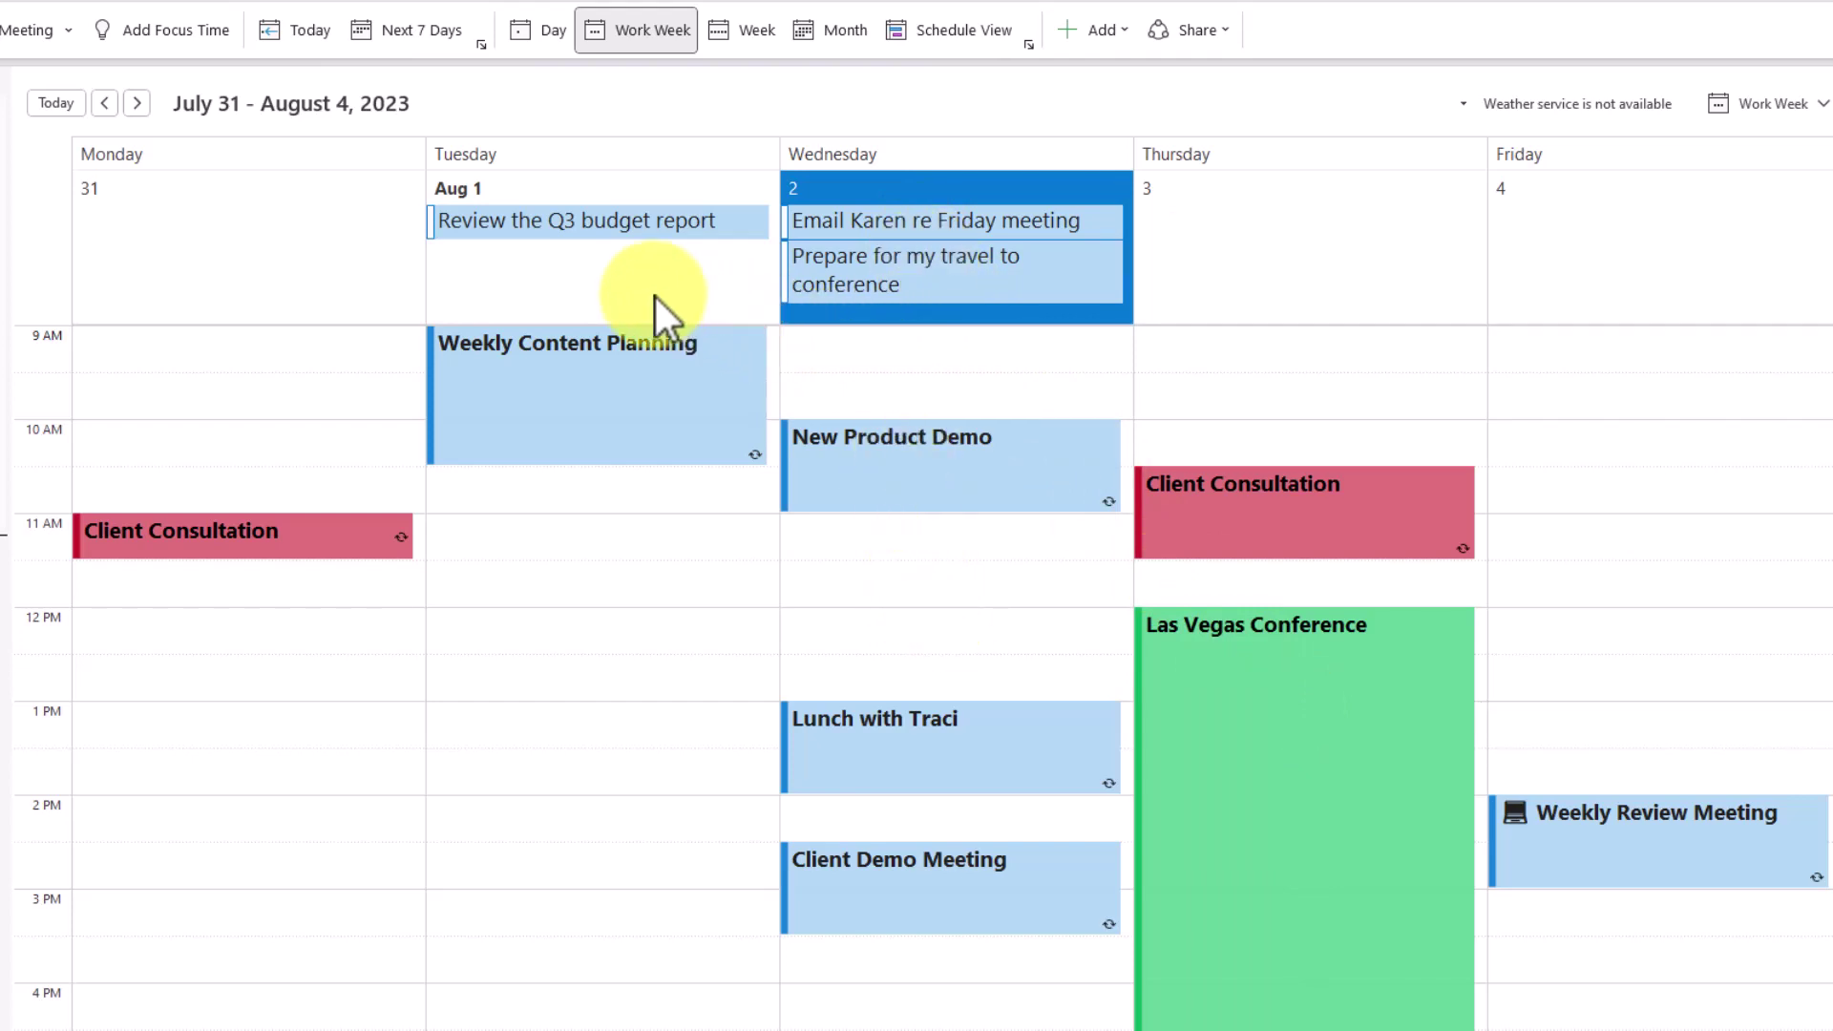
mouse_move(614, 254)
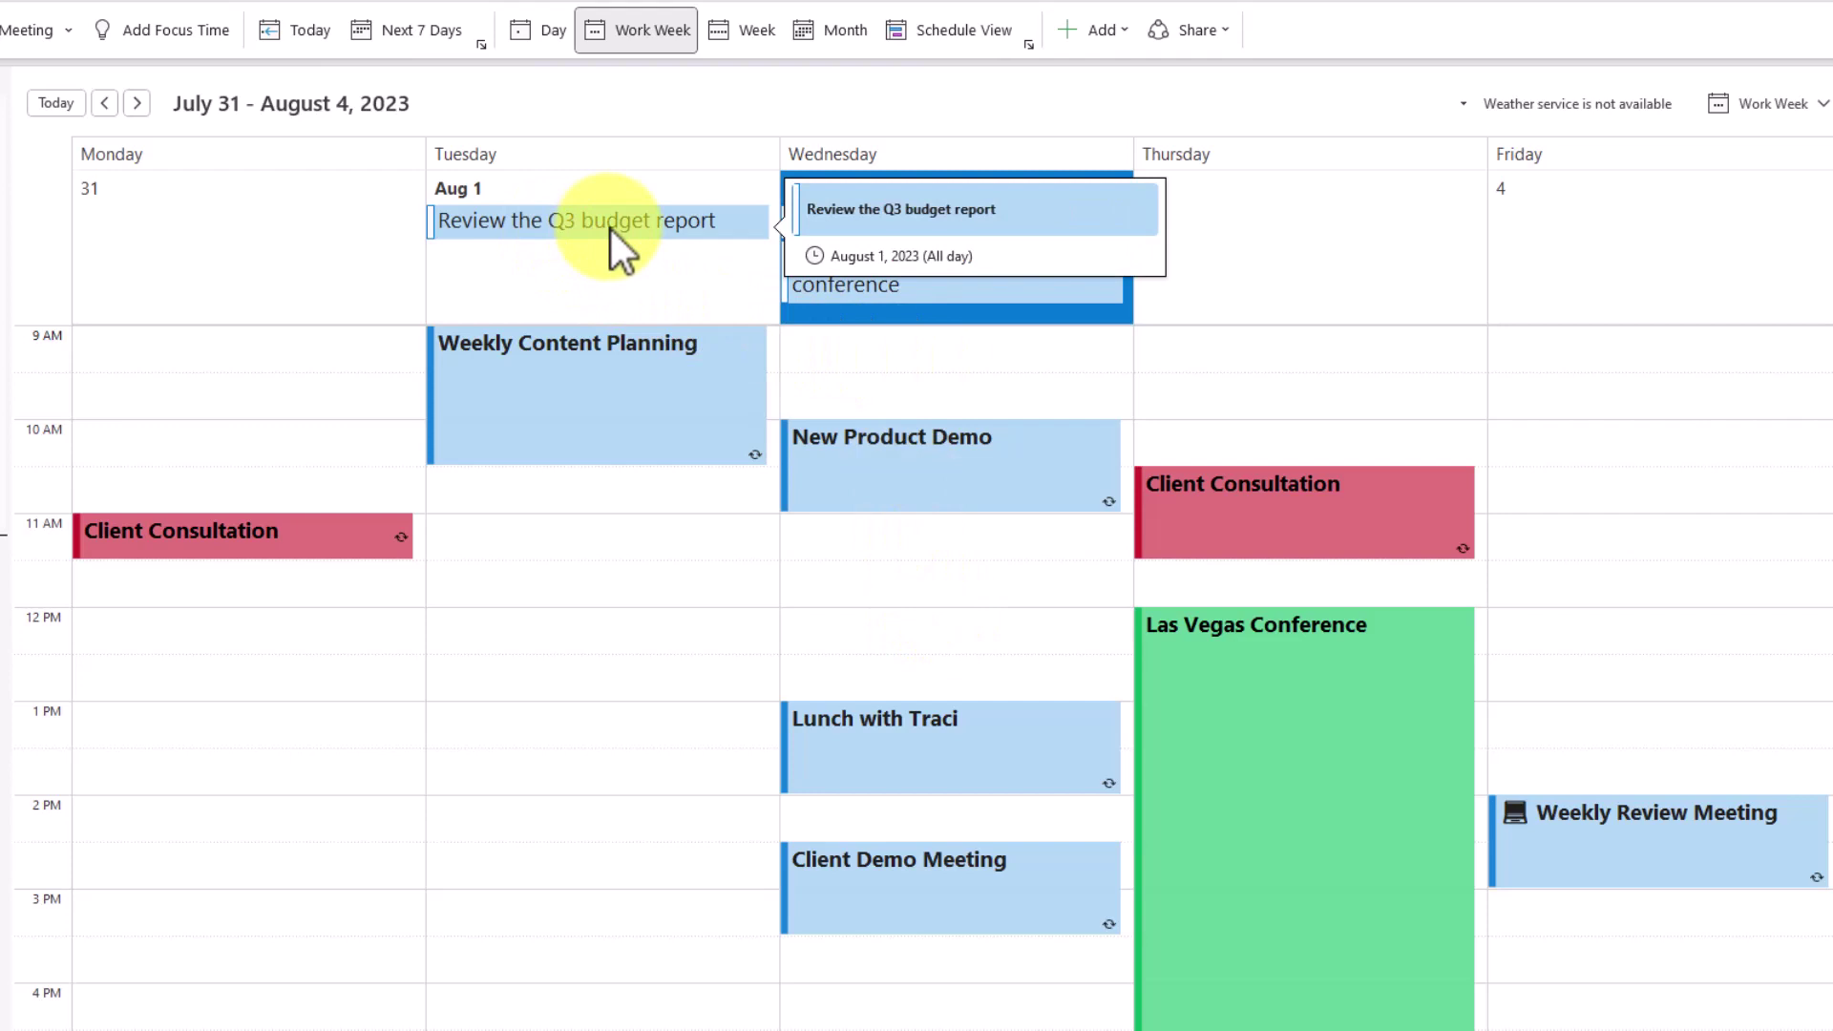
mouse_move(1266, 516)
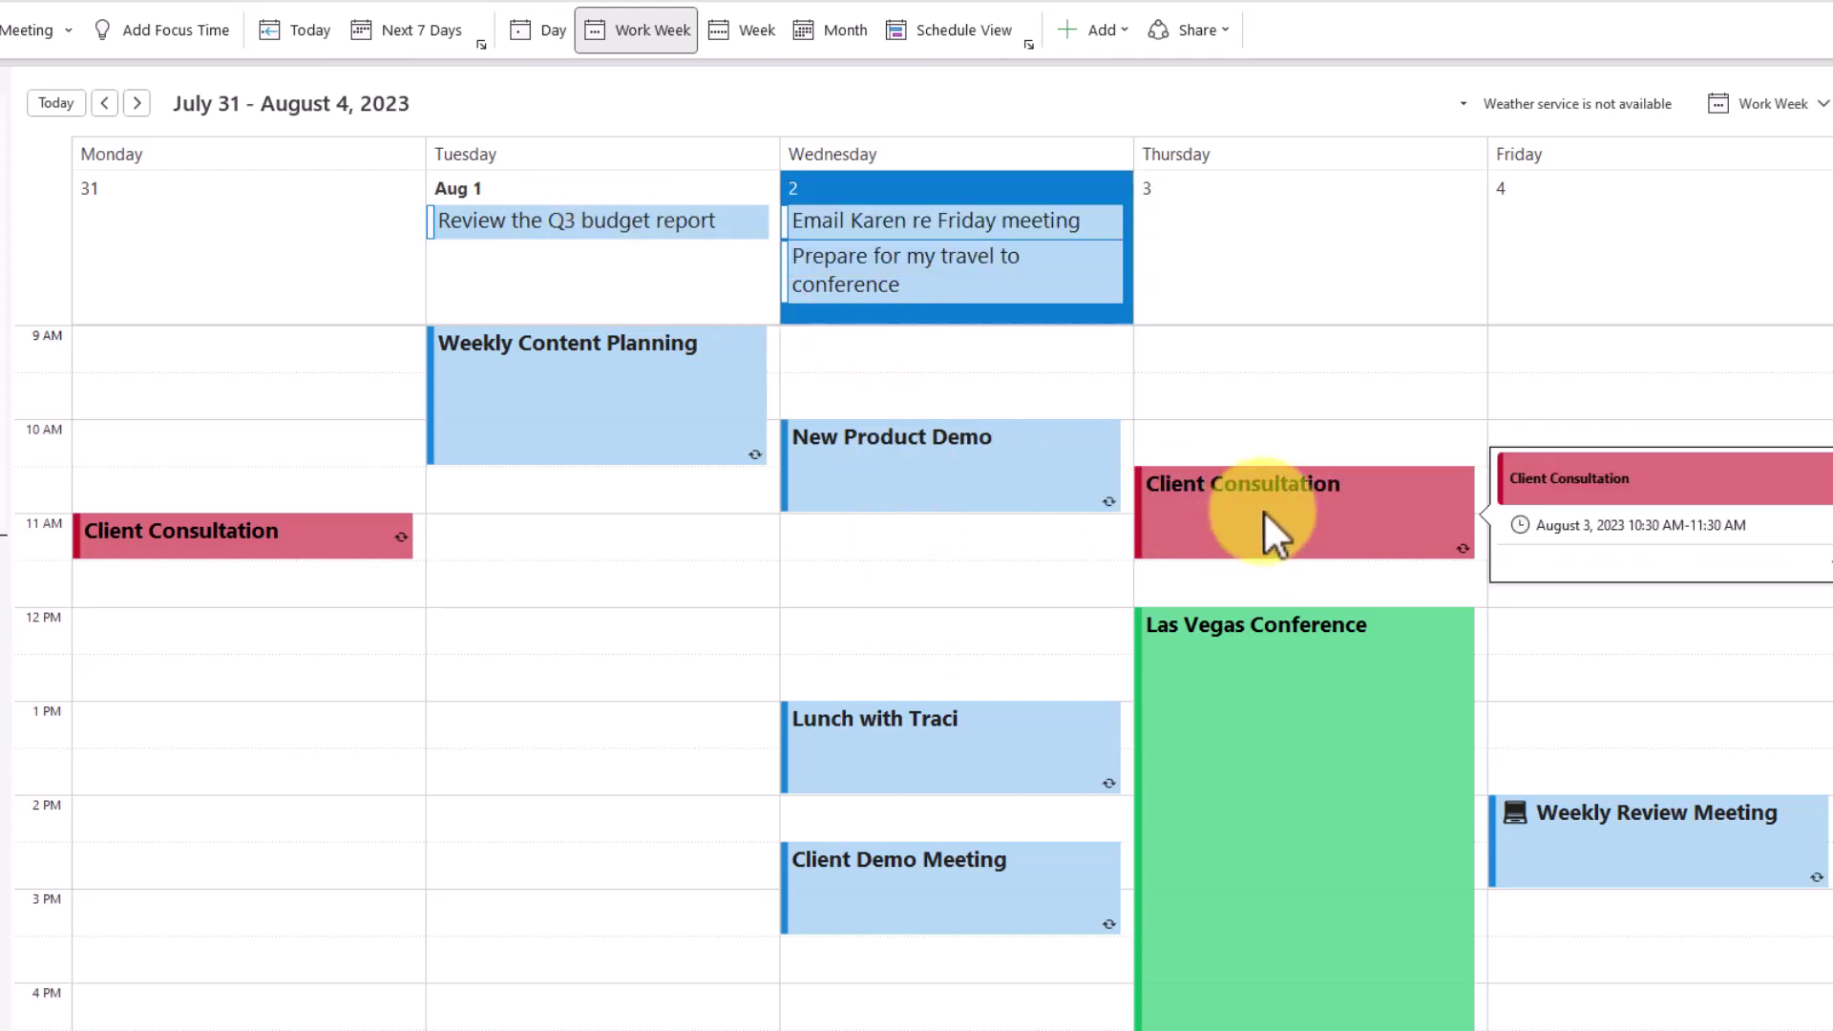
right_click(610, 227)
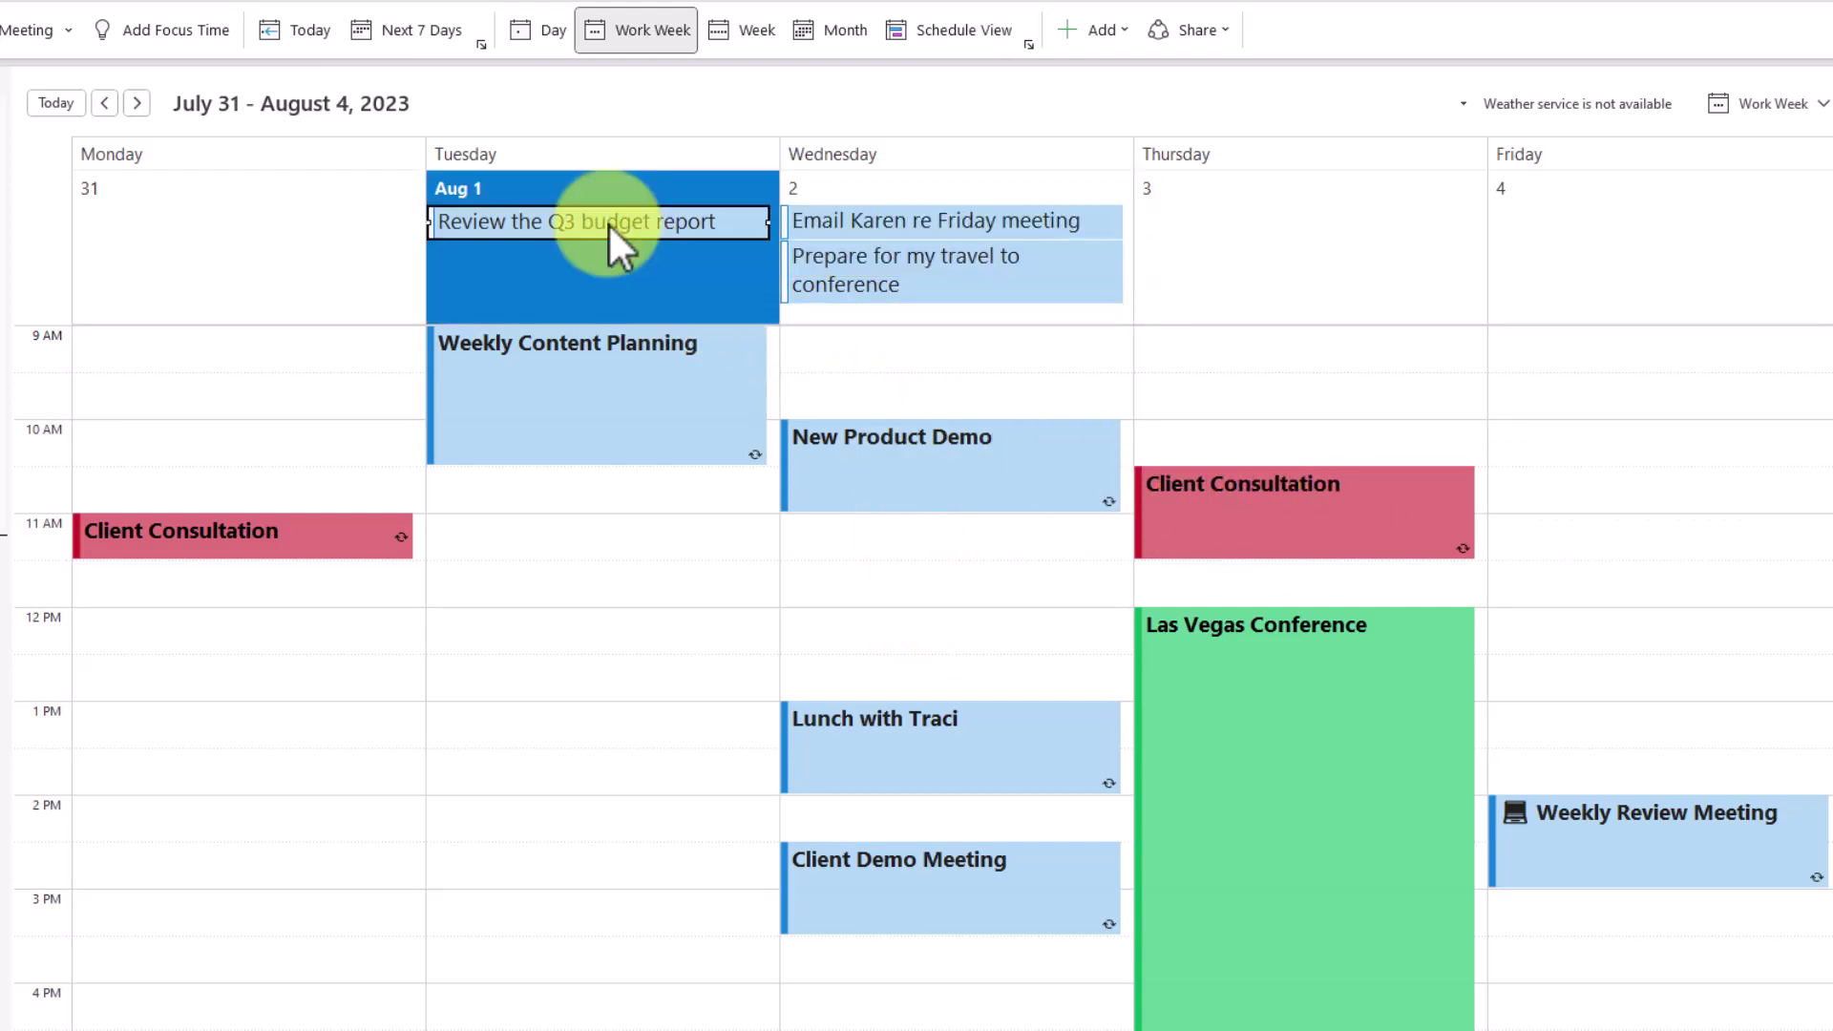
mouse_move(739, 420)
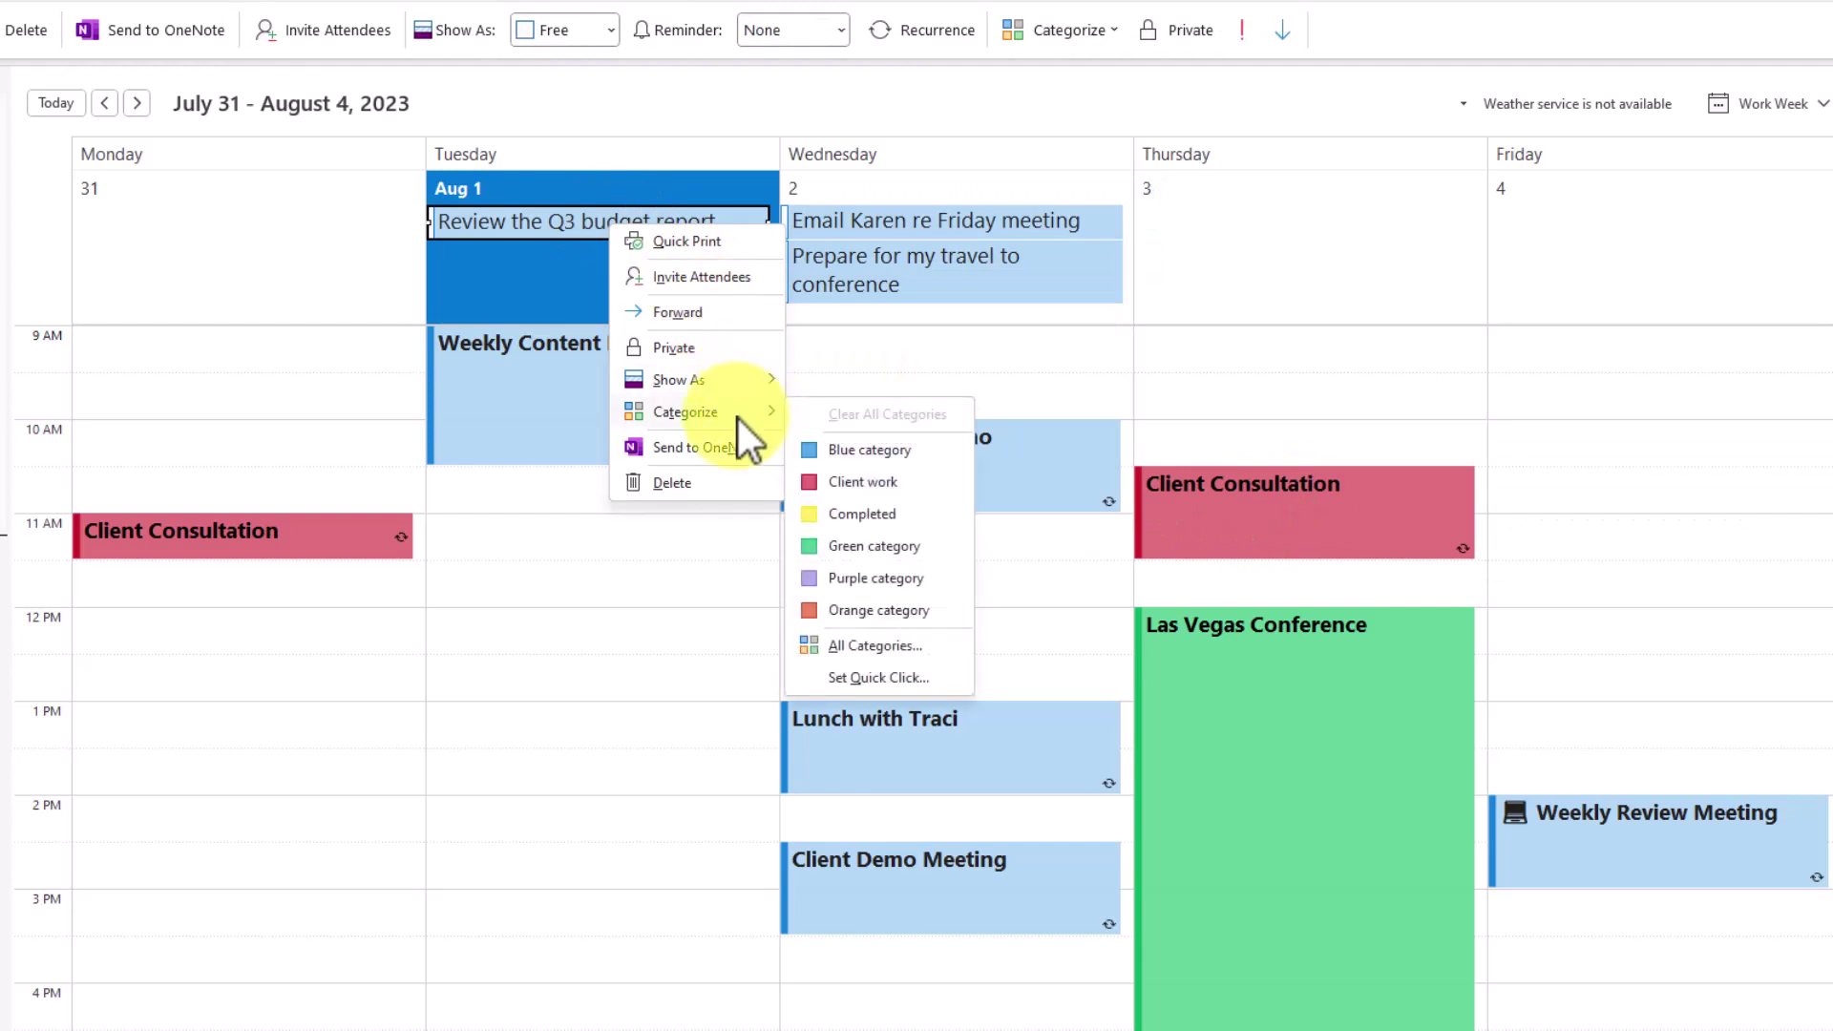
left_click(869, 484)
left_click(657, 582)
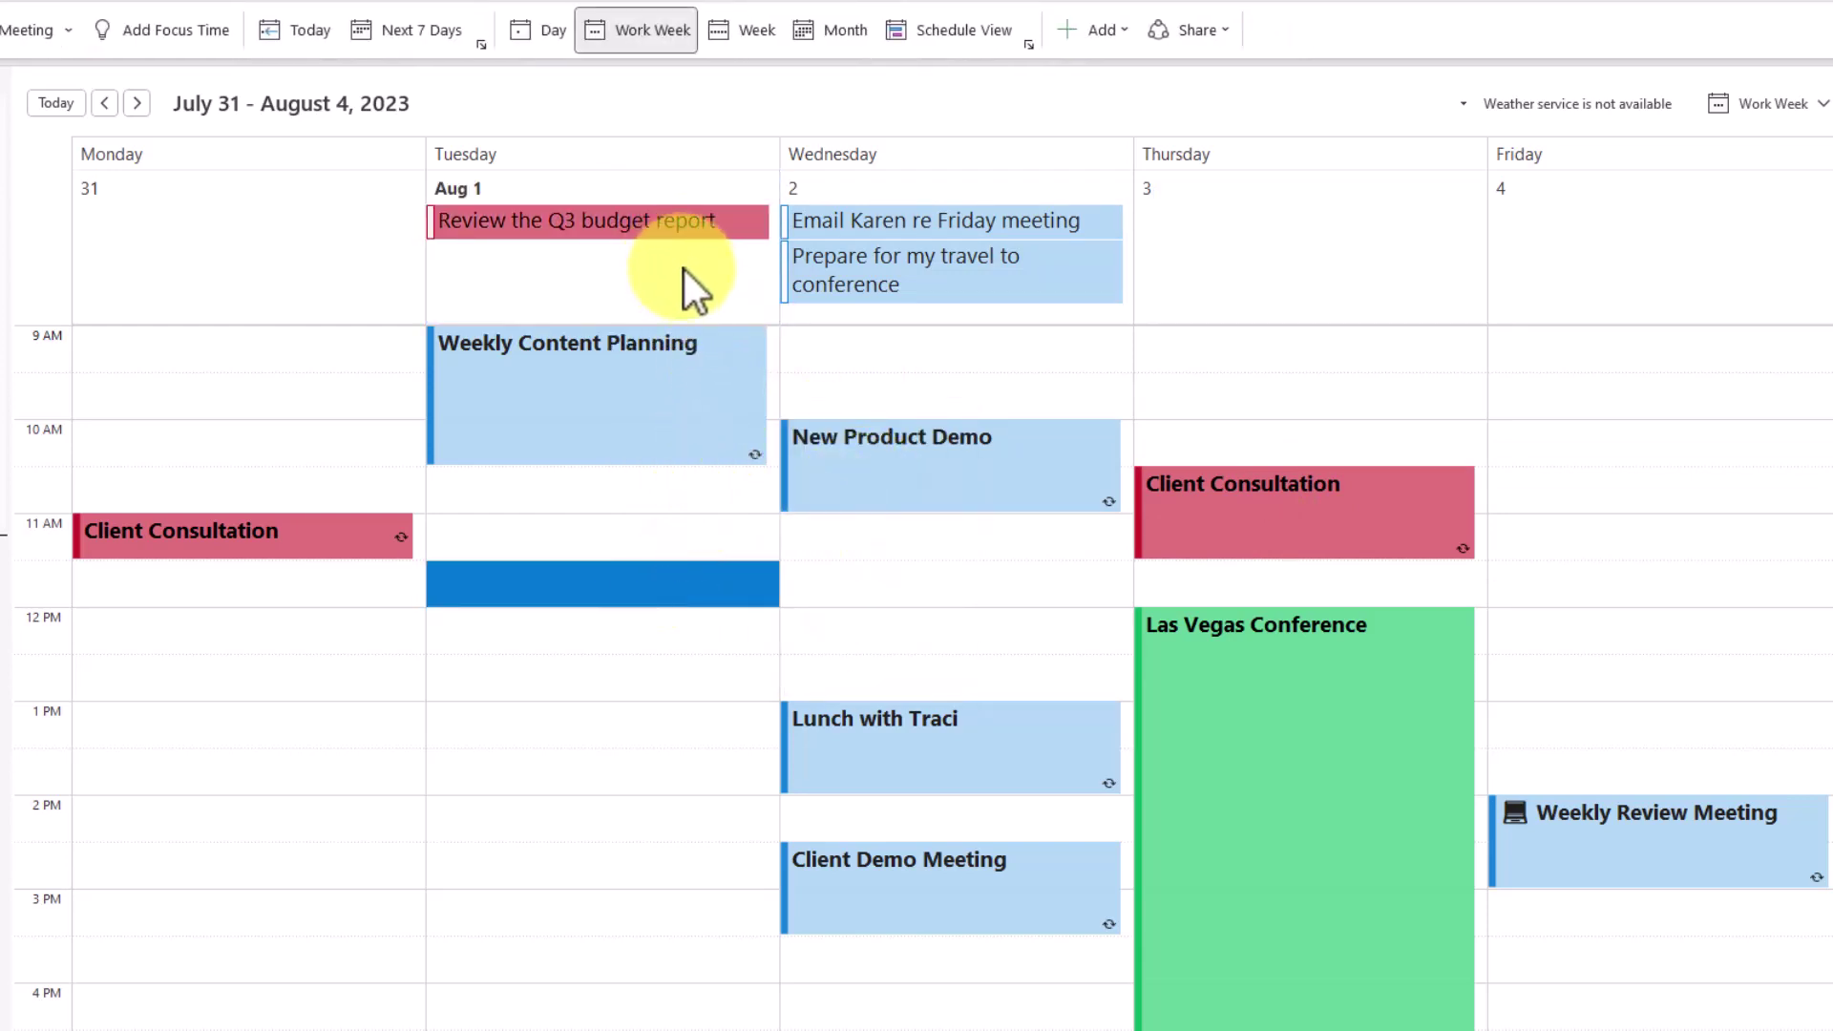
Open the "Review the Q3 budget report" event, examine its notes area and the content that can be inserted, and close it without changes.
mouse_move(678, 228)
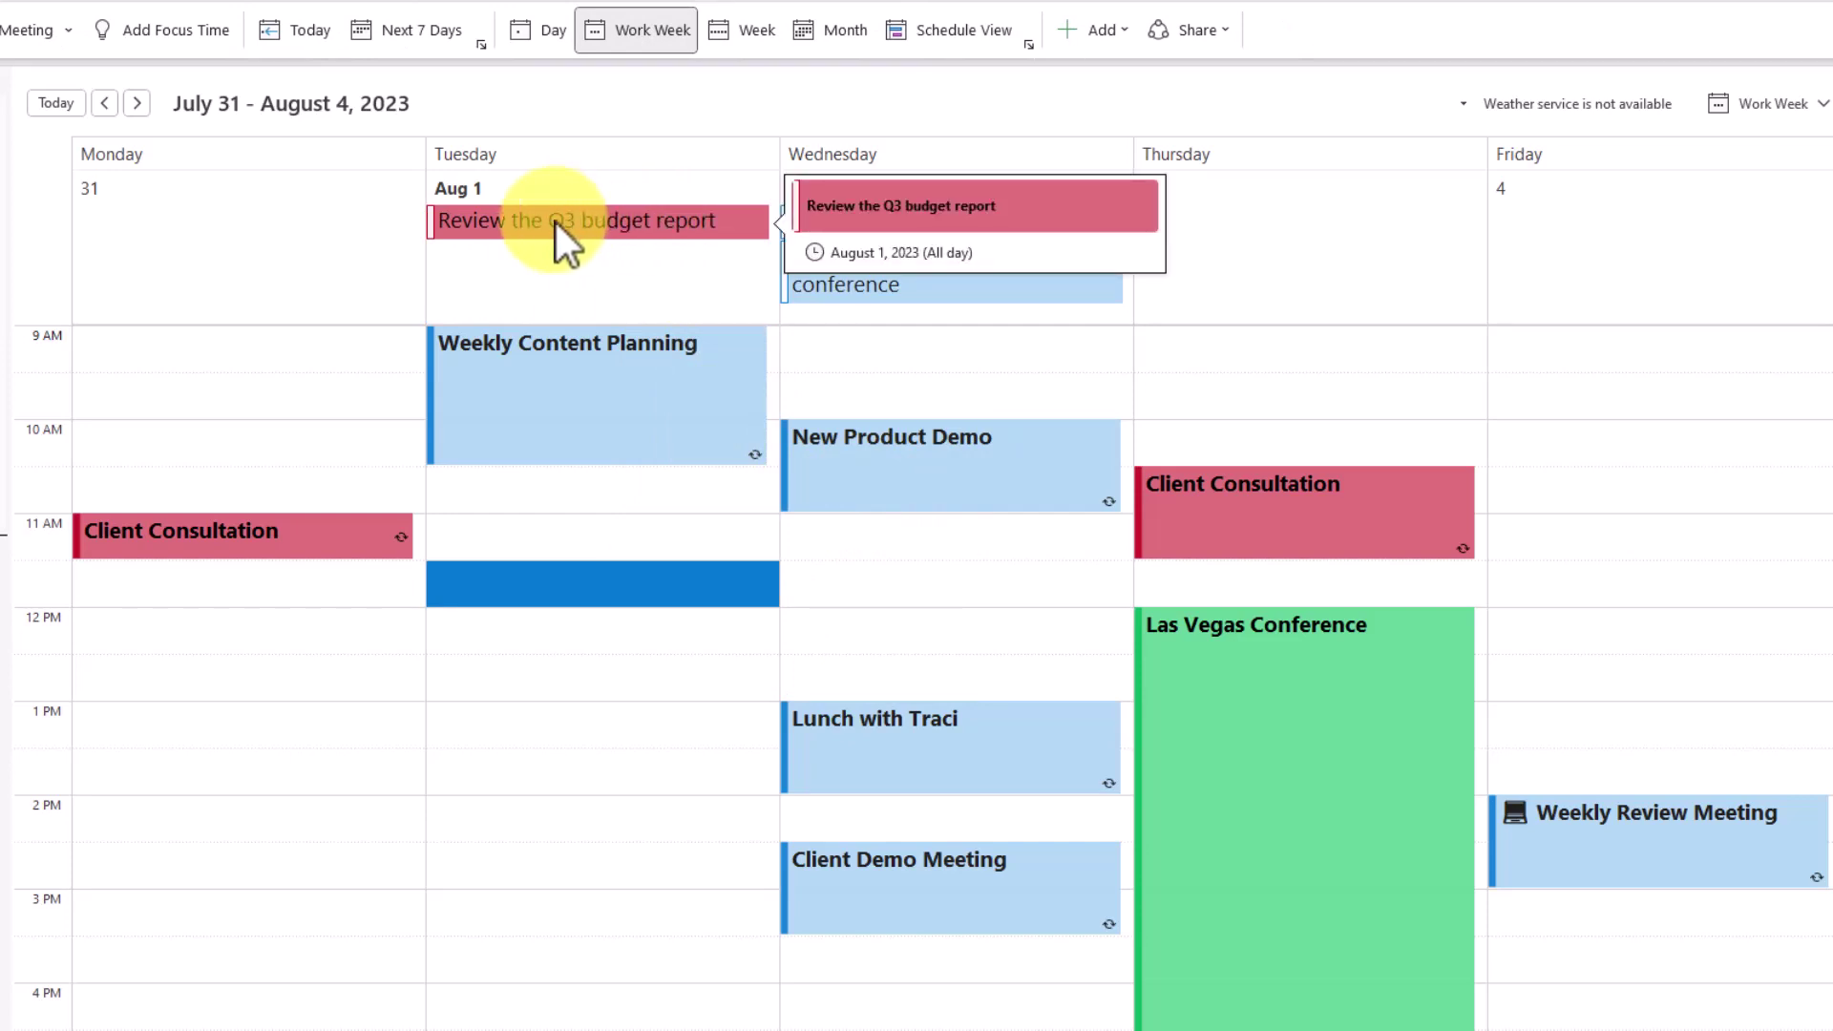
mouse_move(1303, 486)
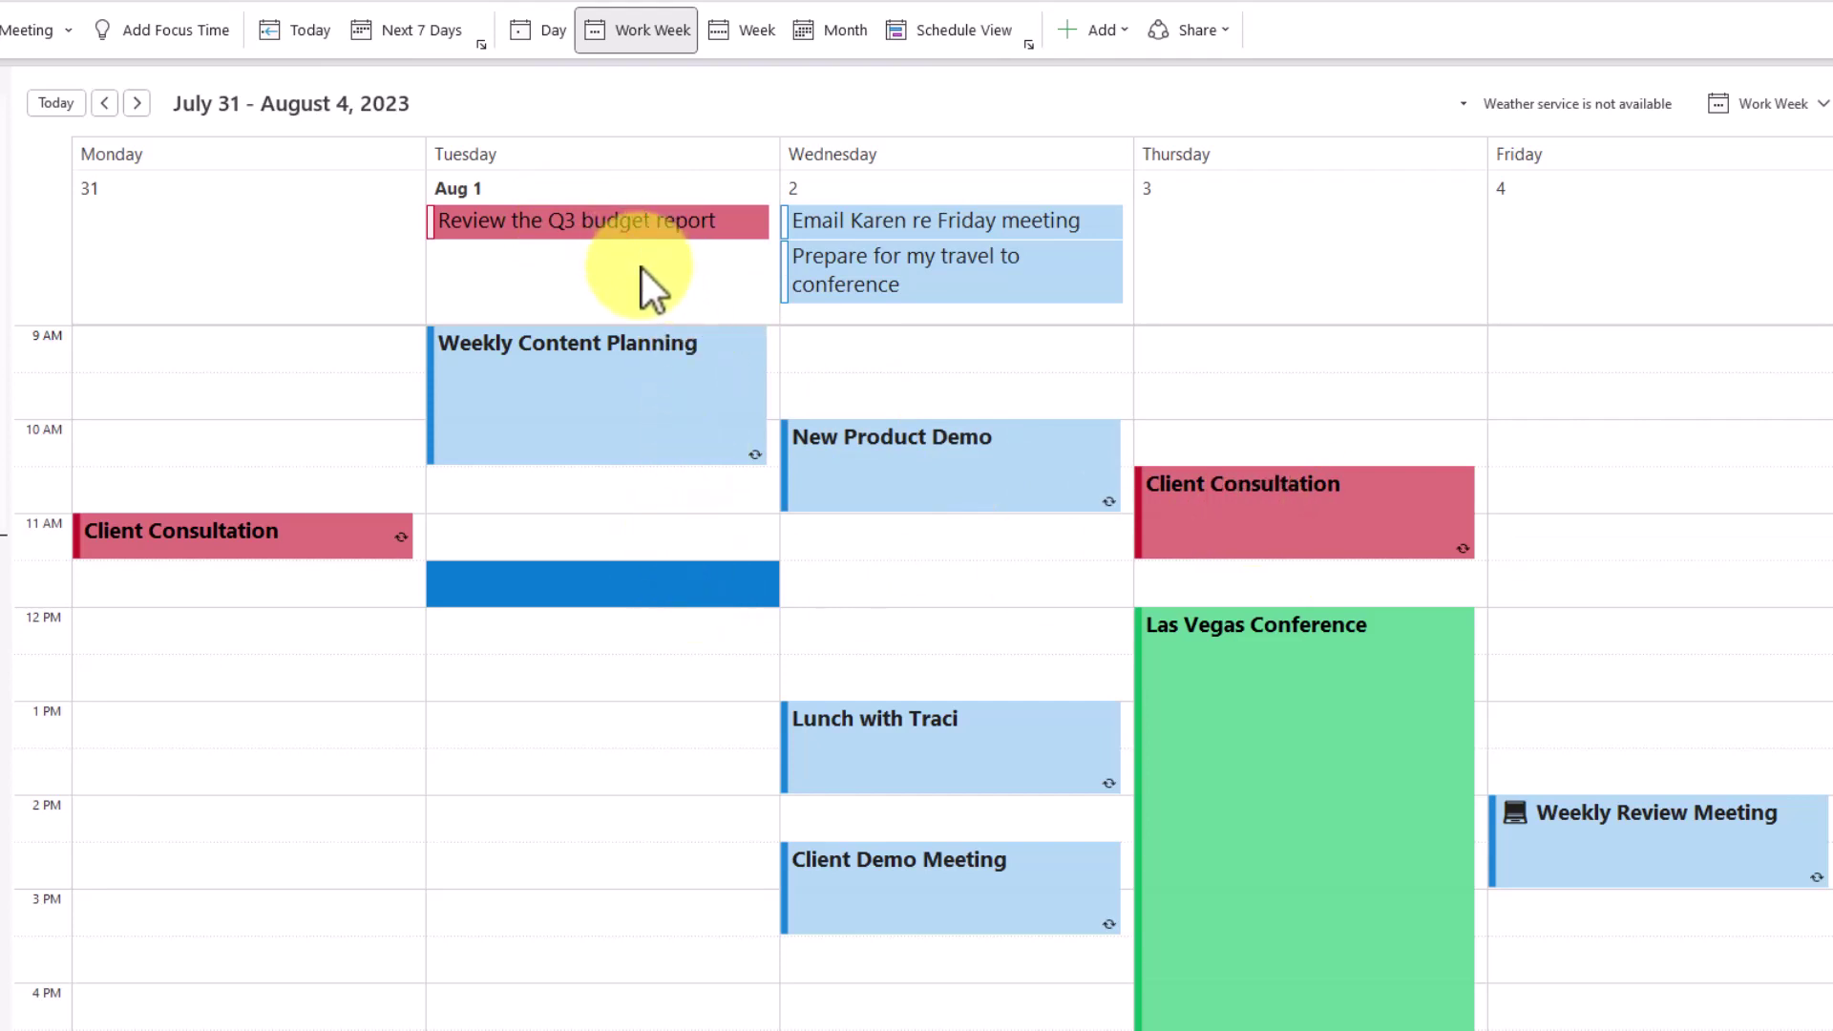
mouse_move(617, 231)
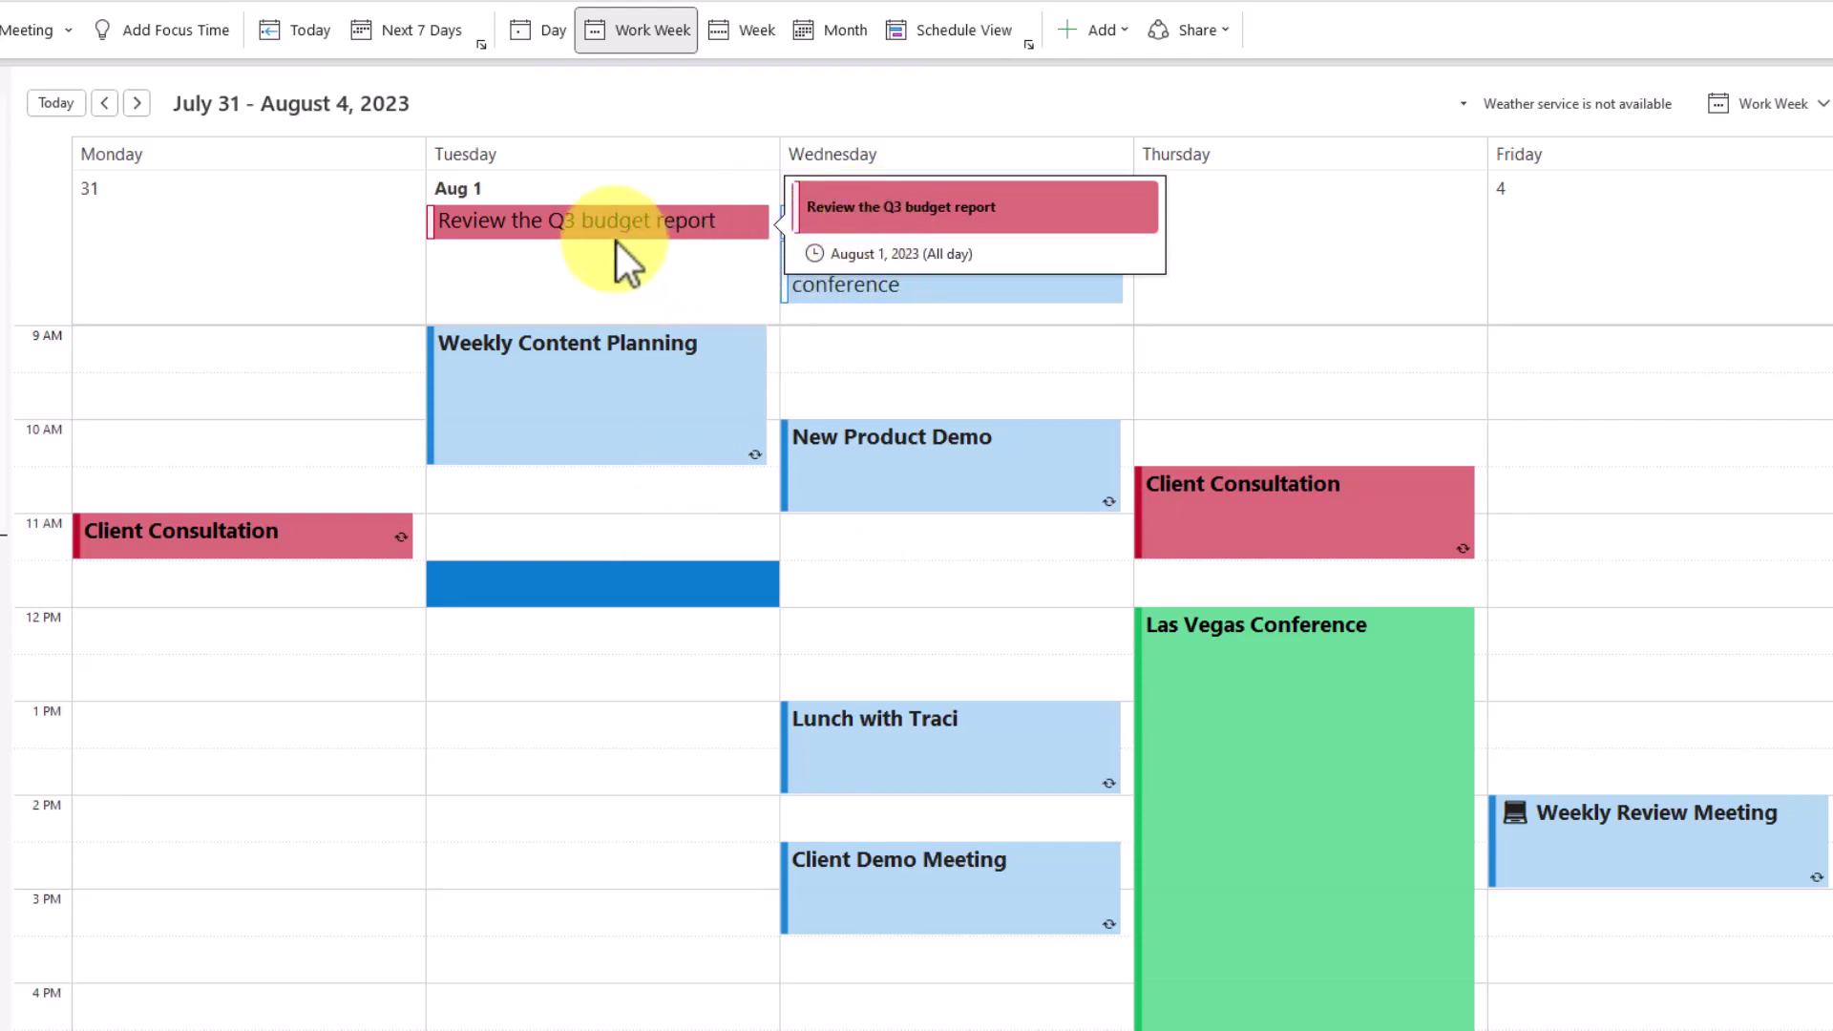
scroll(593, 463, "up", 3)
scroll(594, 463, "down", 3)
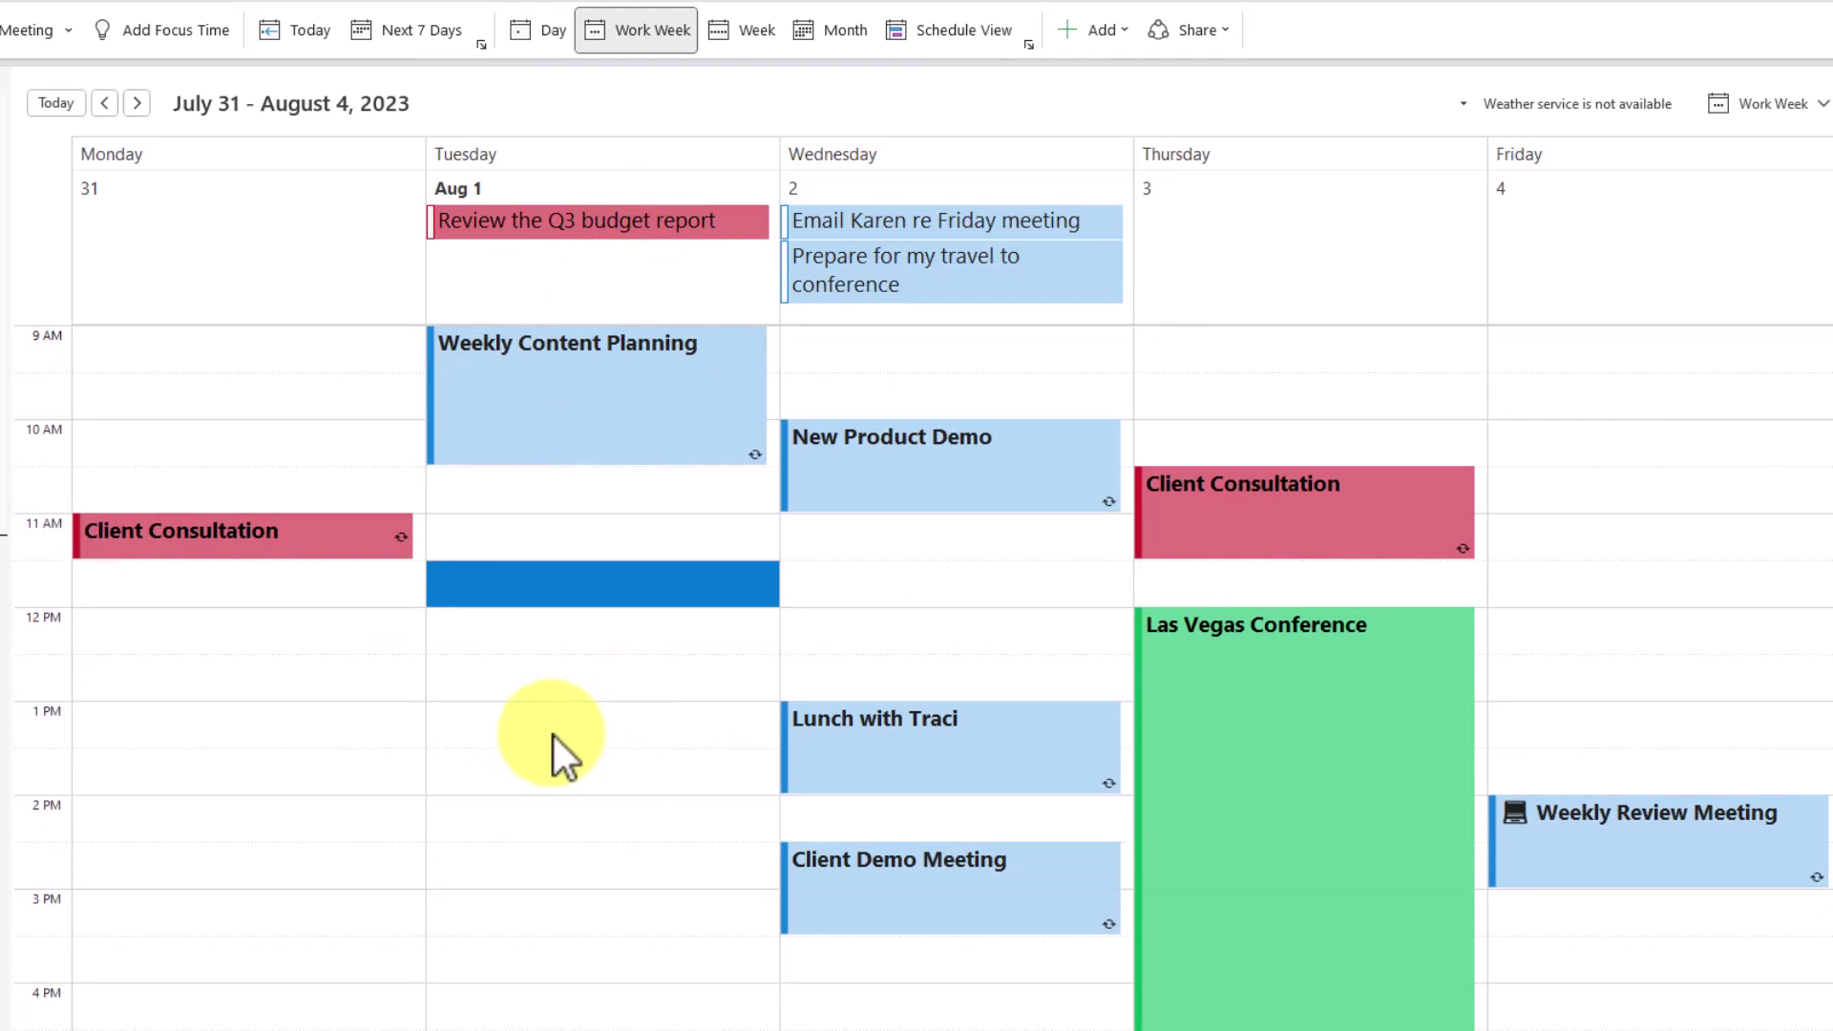
double_click(597, 222)
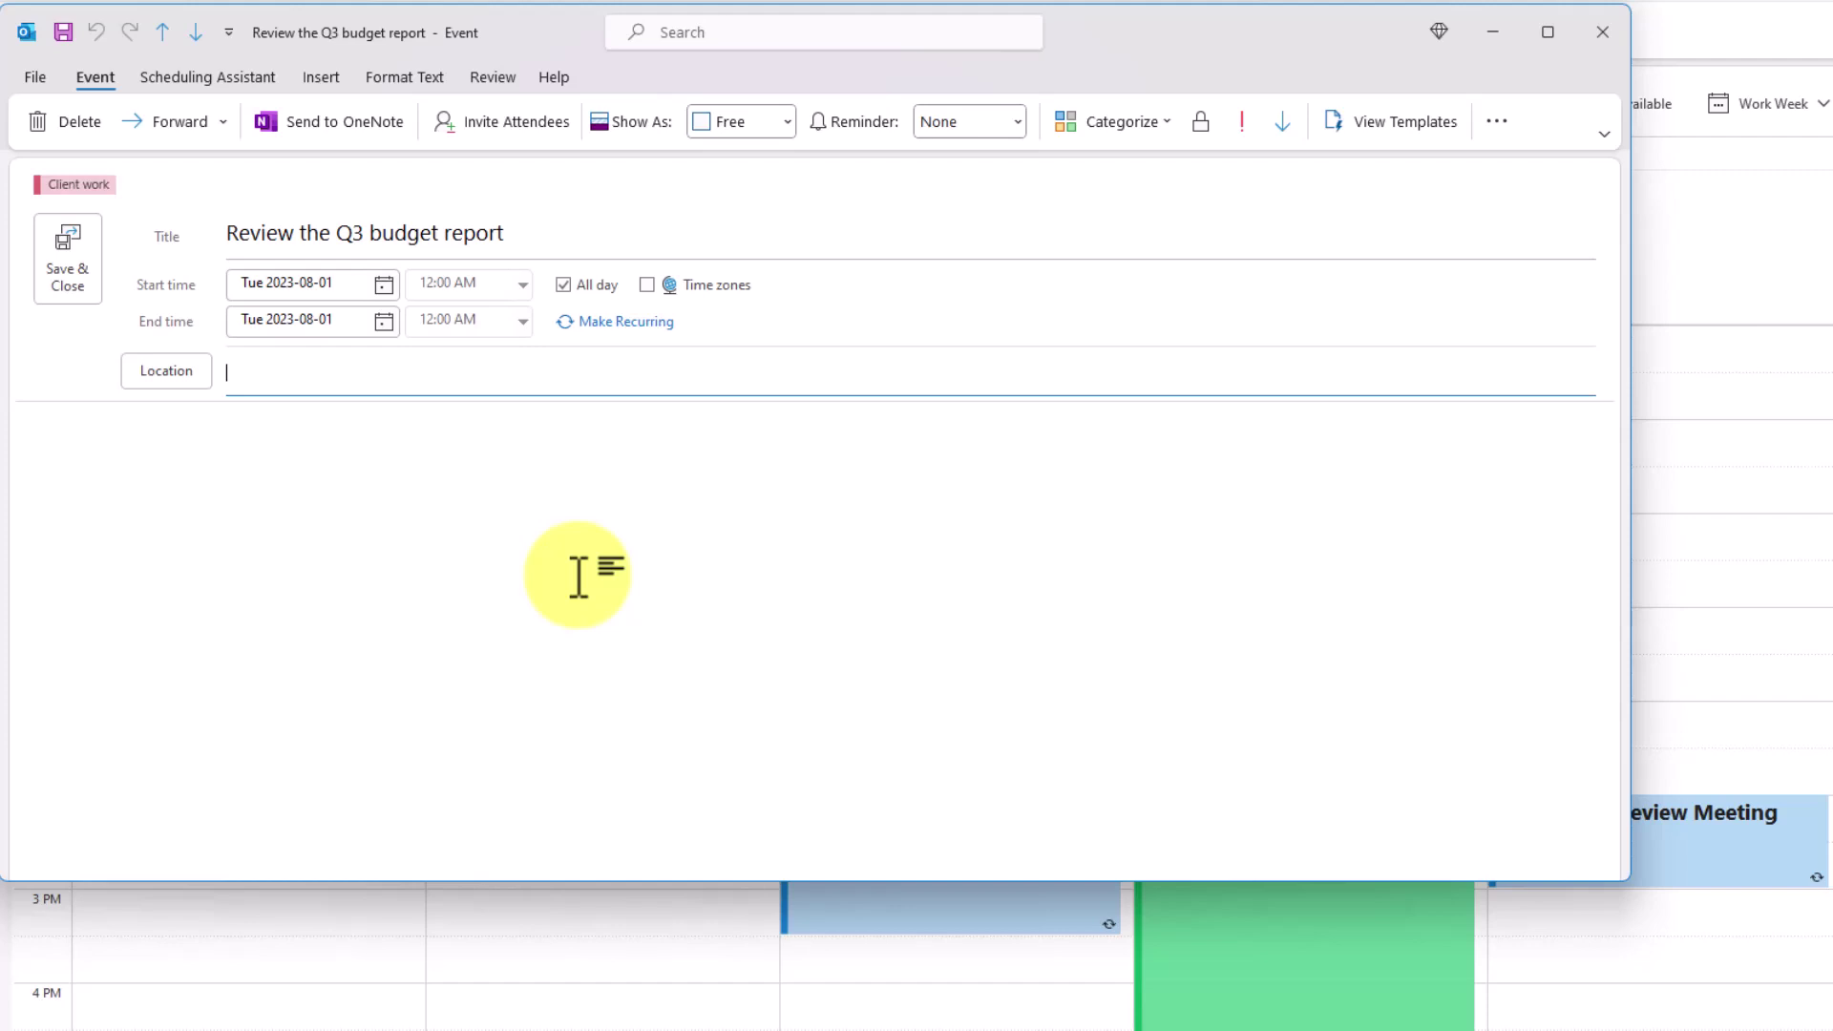
left_click(214, 475)
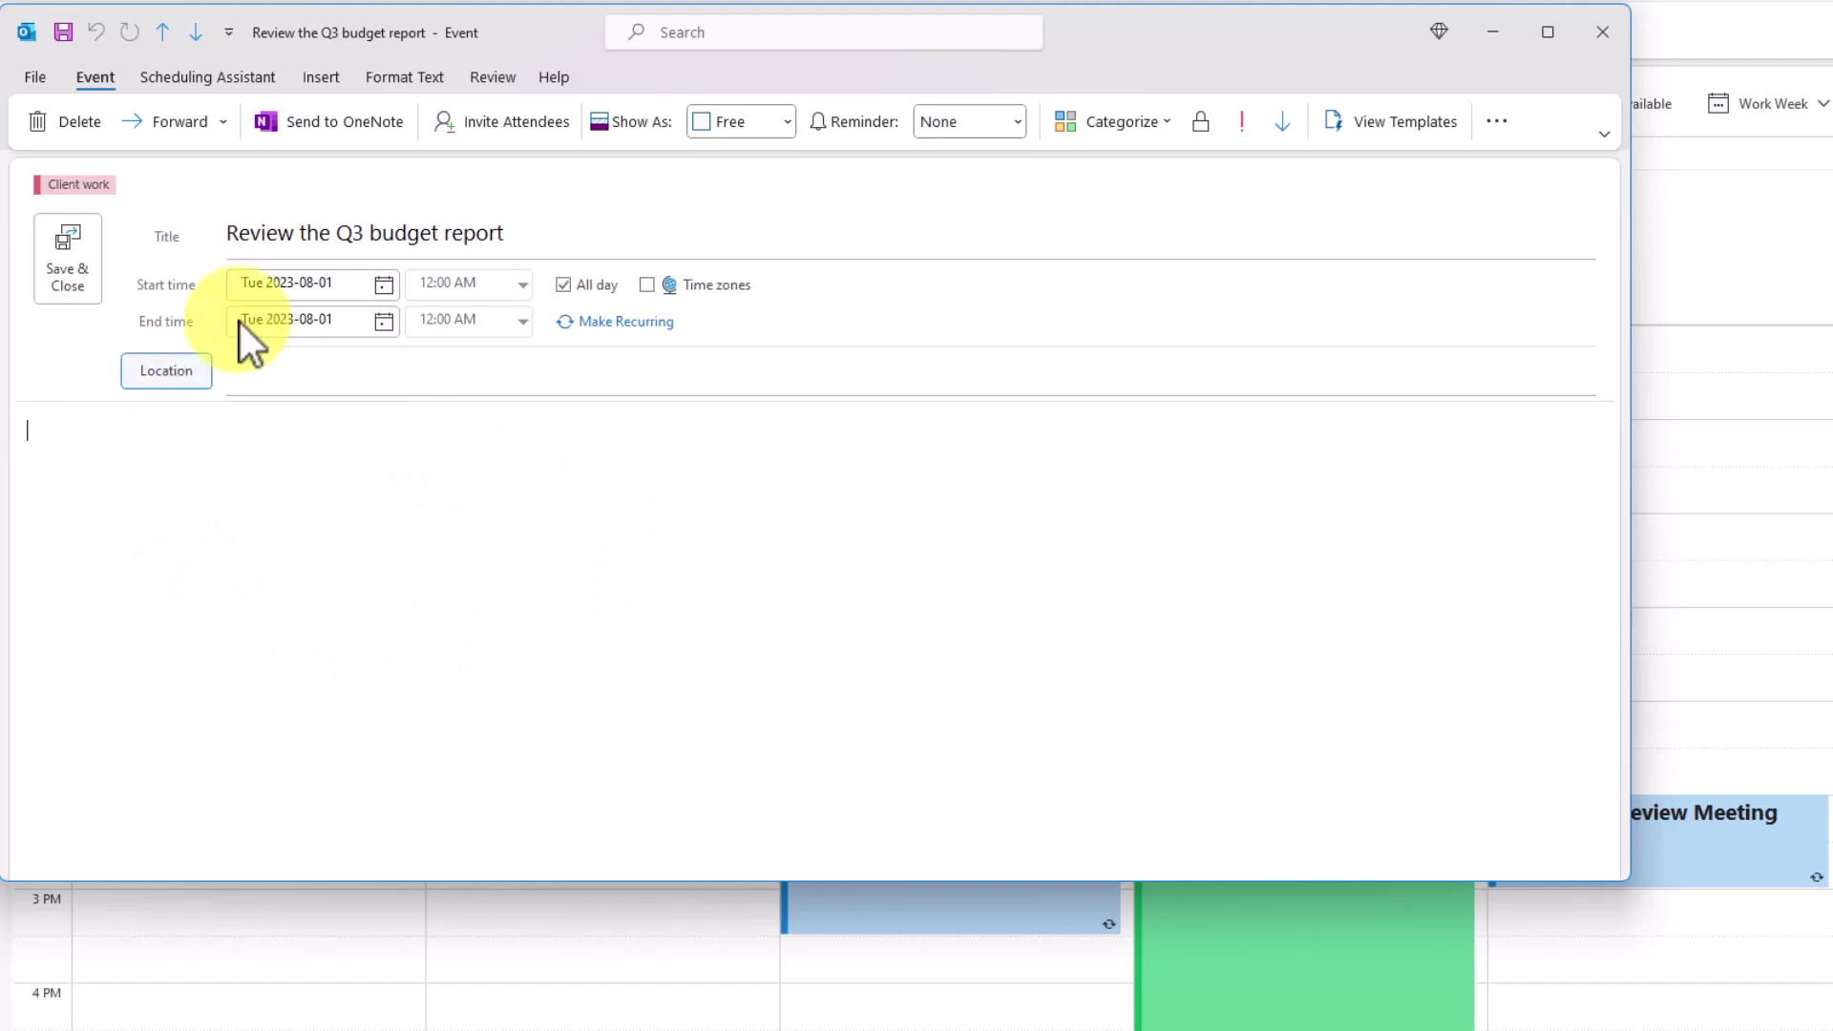
left_click(325, 78)
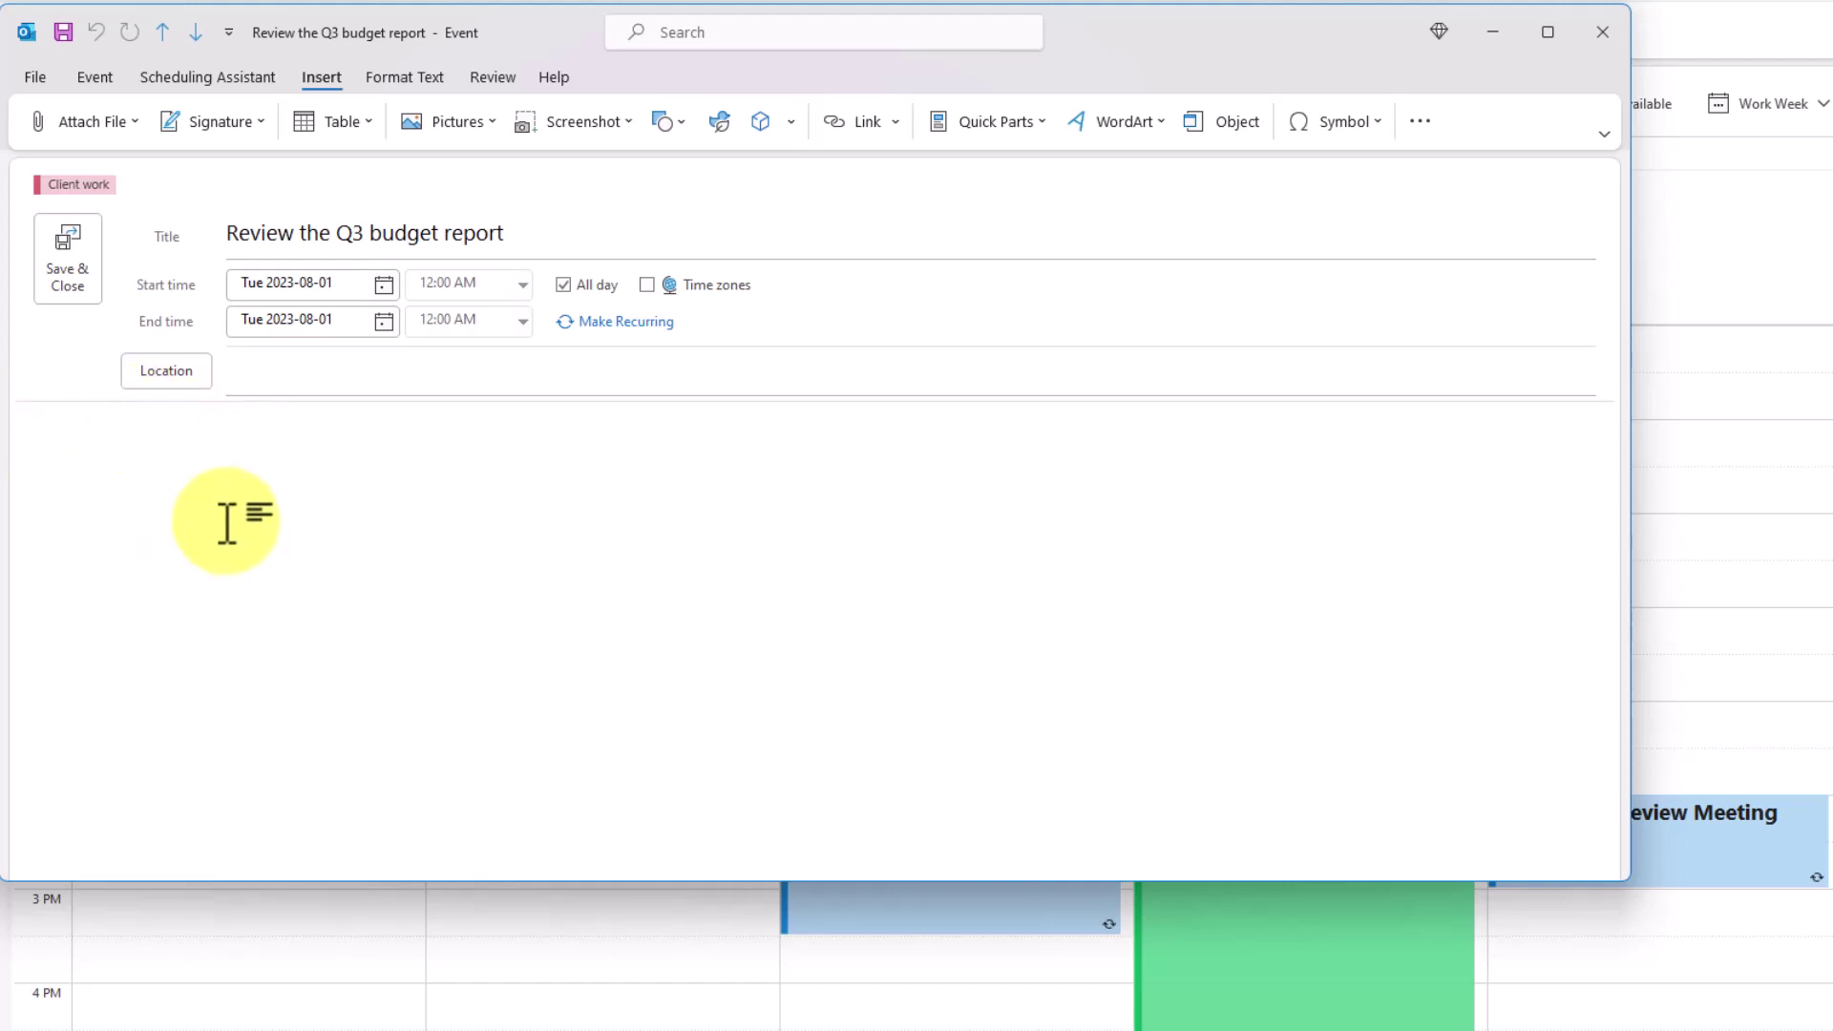
left_click(1599, 13)
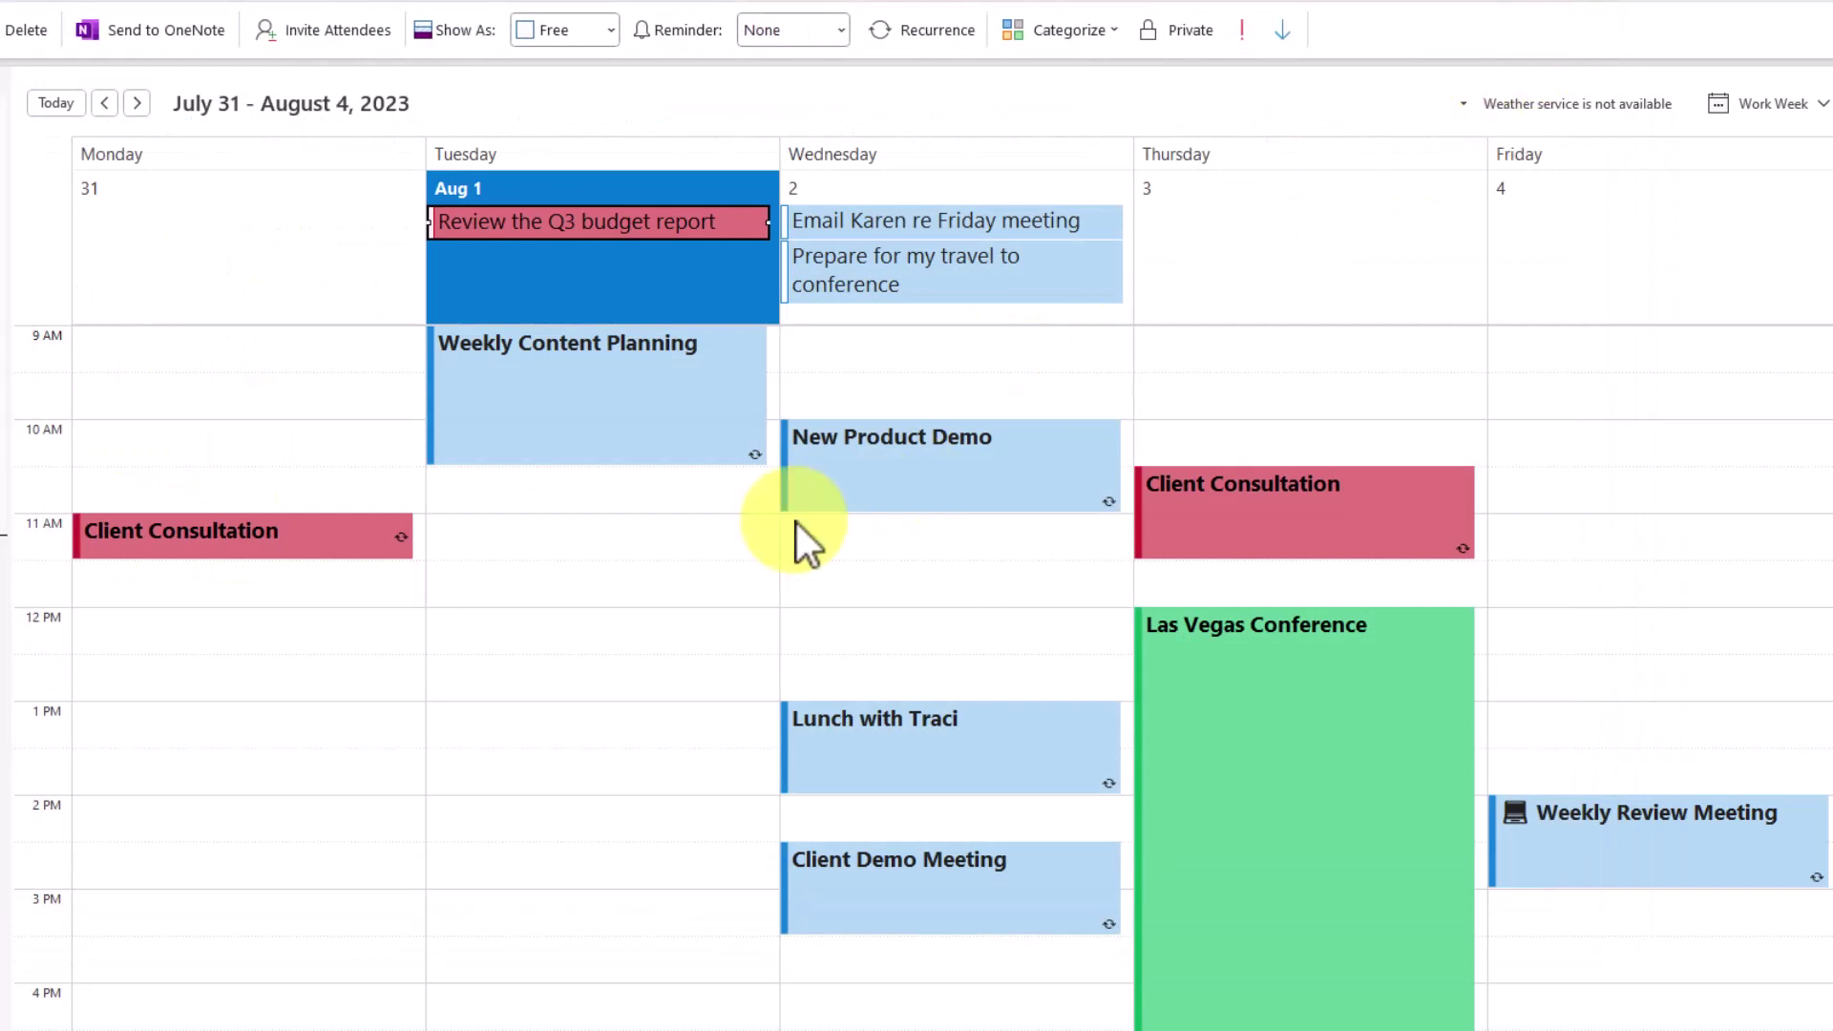
Move "Write marketing copy for client campaign" from Monday to Thursday, August 3, and "Prepare for my travel to conference" from Wednesday to Tuesday, August 1.
scroll(601, 436, "up", 2)
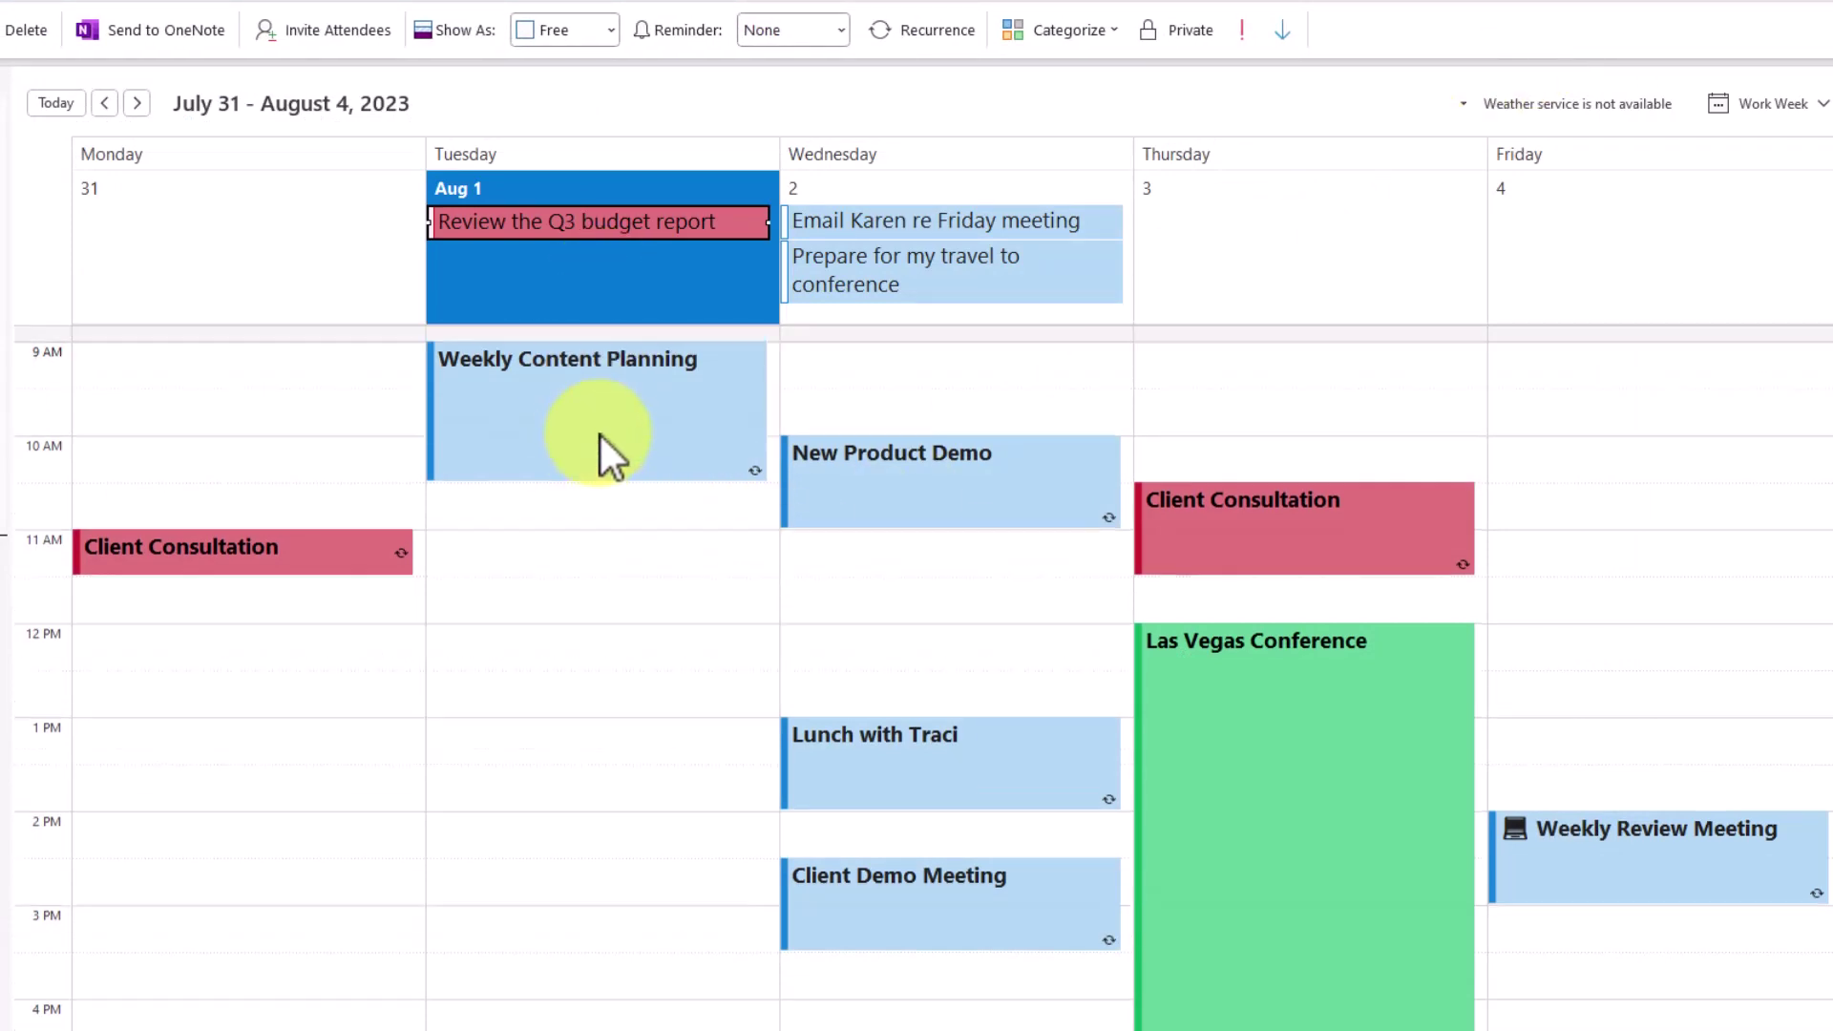
scroll(603, 427, "down", 3)
scroll(574, 360, "up", 3)
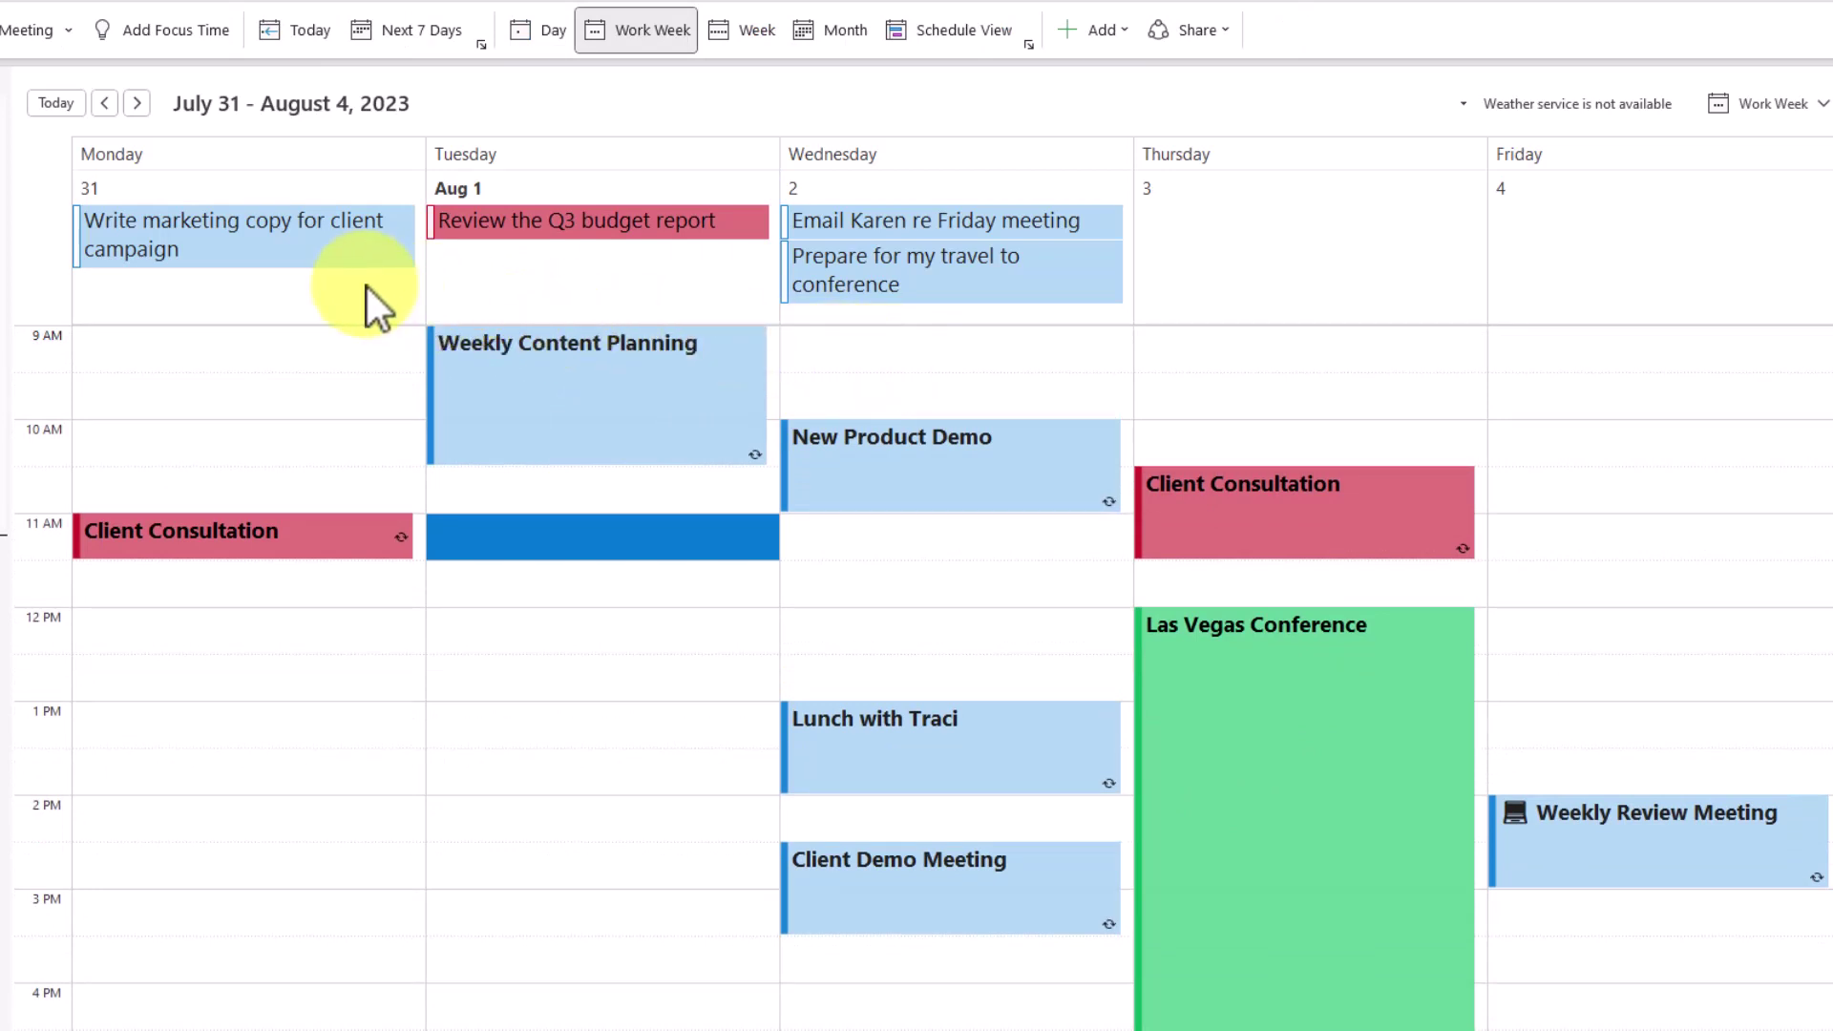
left_click_drag(234, 239, 1347, 242)
left_click_drag(985, 272, 683, 282)
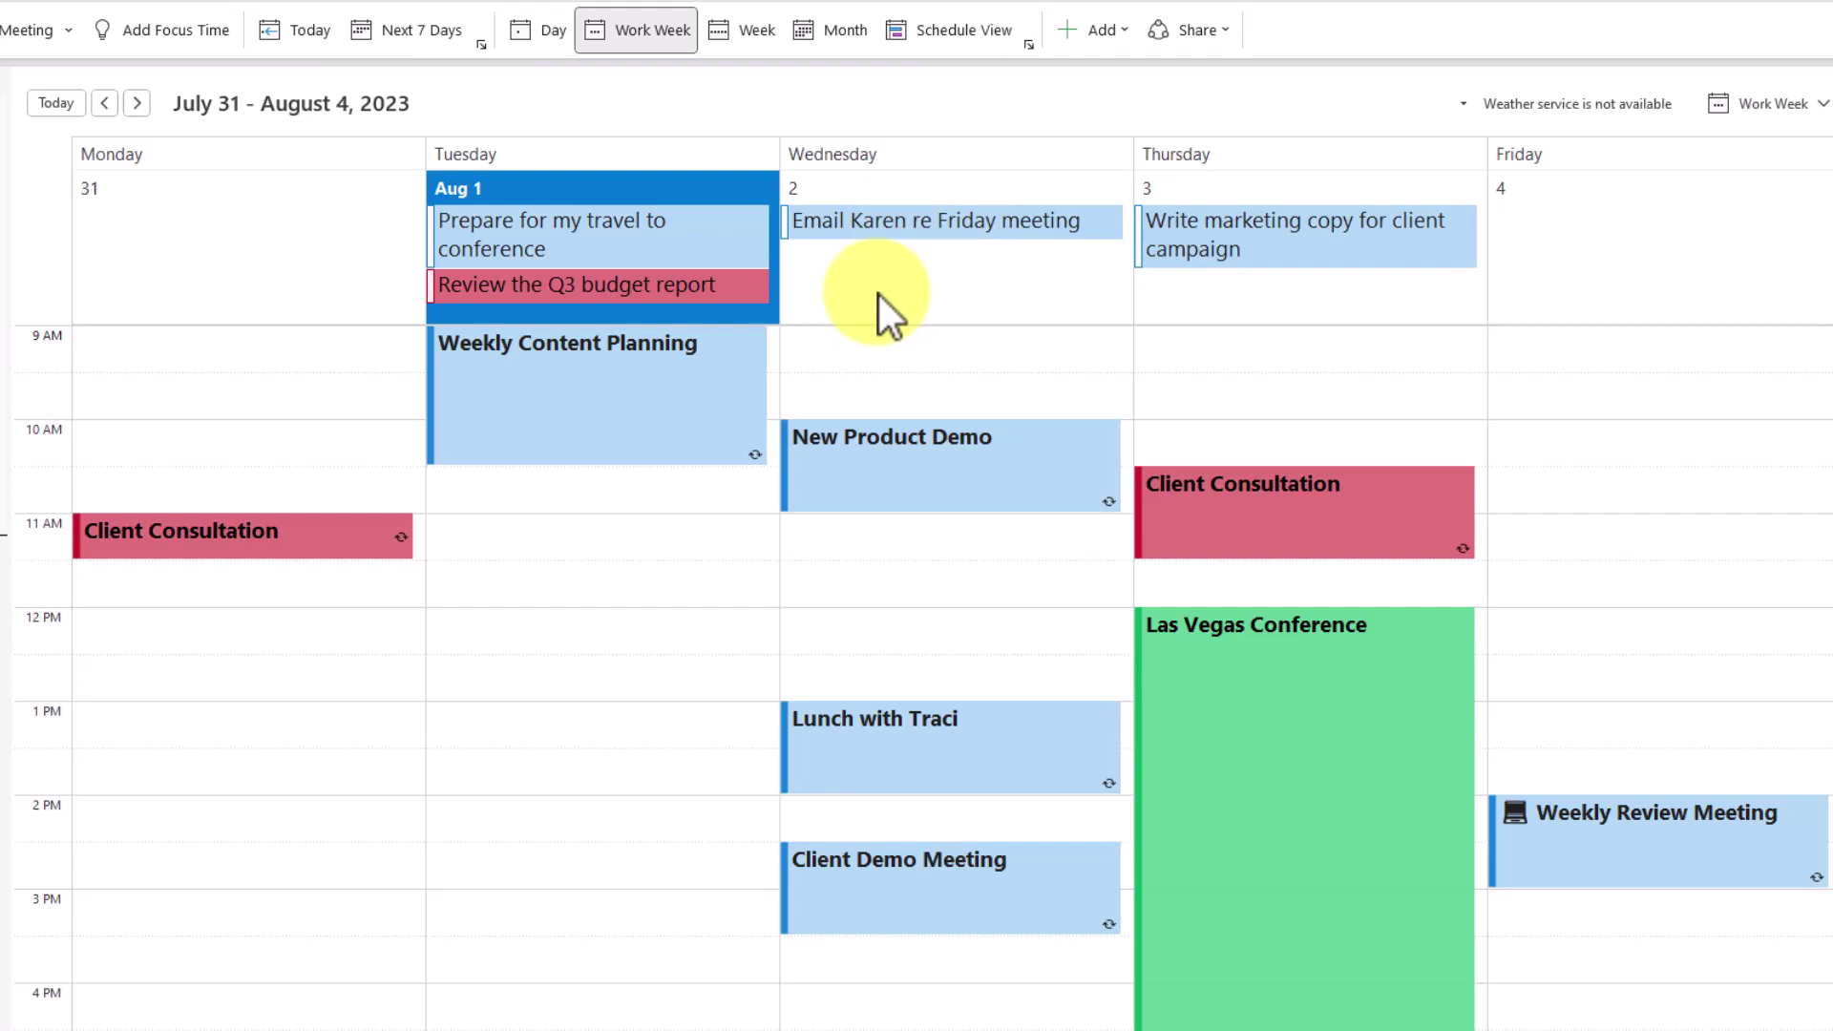
View the actions available for Wednesday's all-day event about emailing re the Friday meeting without applying any.
right_click(925, 222)
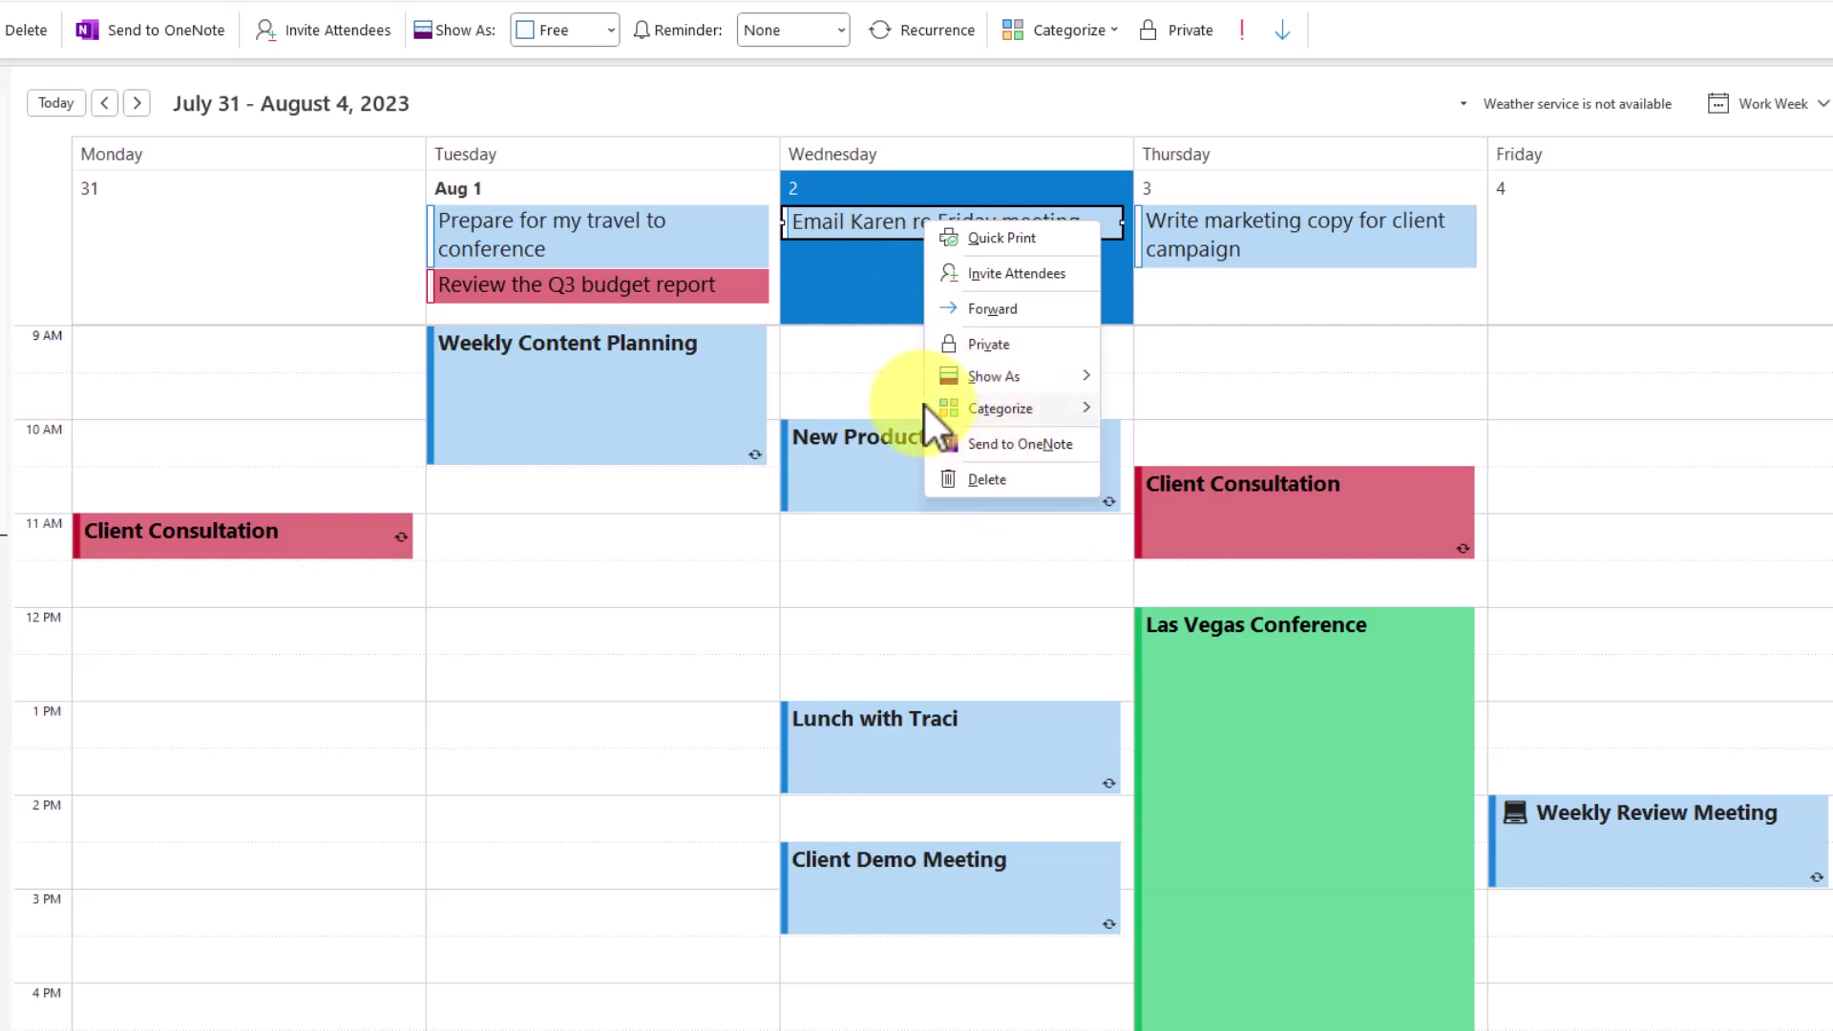
left_click(883, 360)
left_click(839, 370)
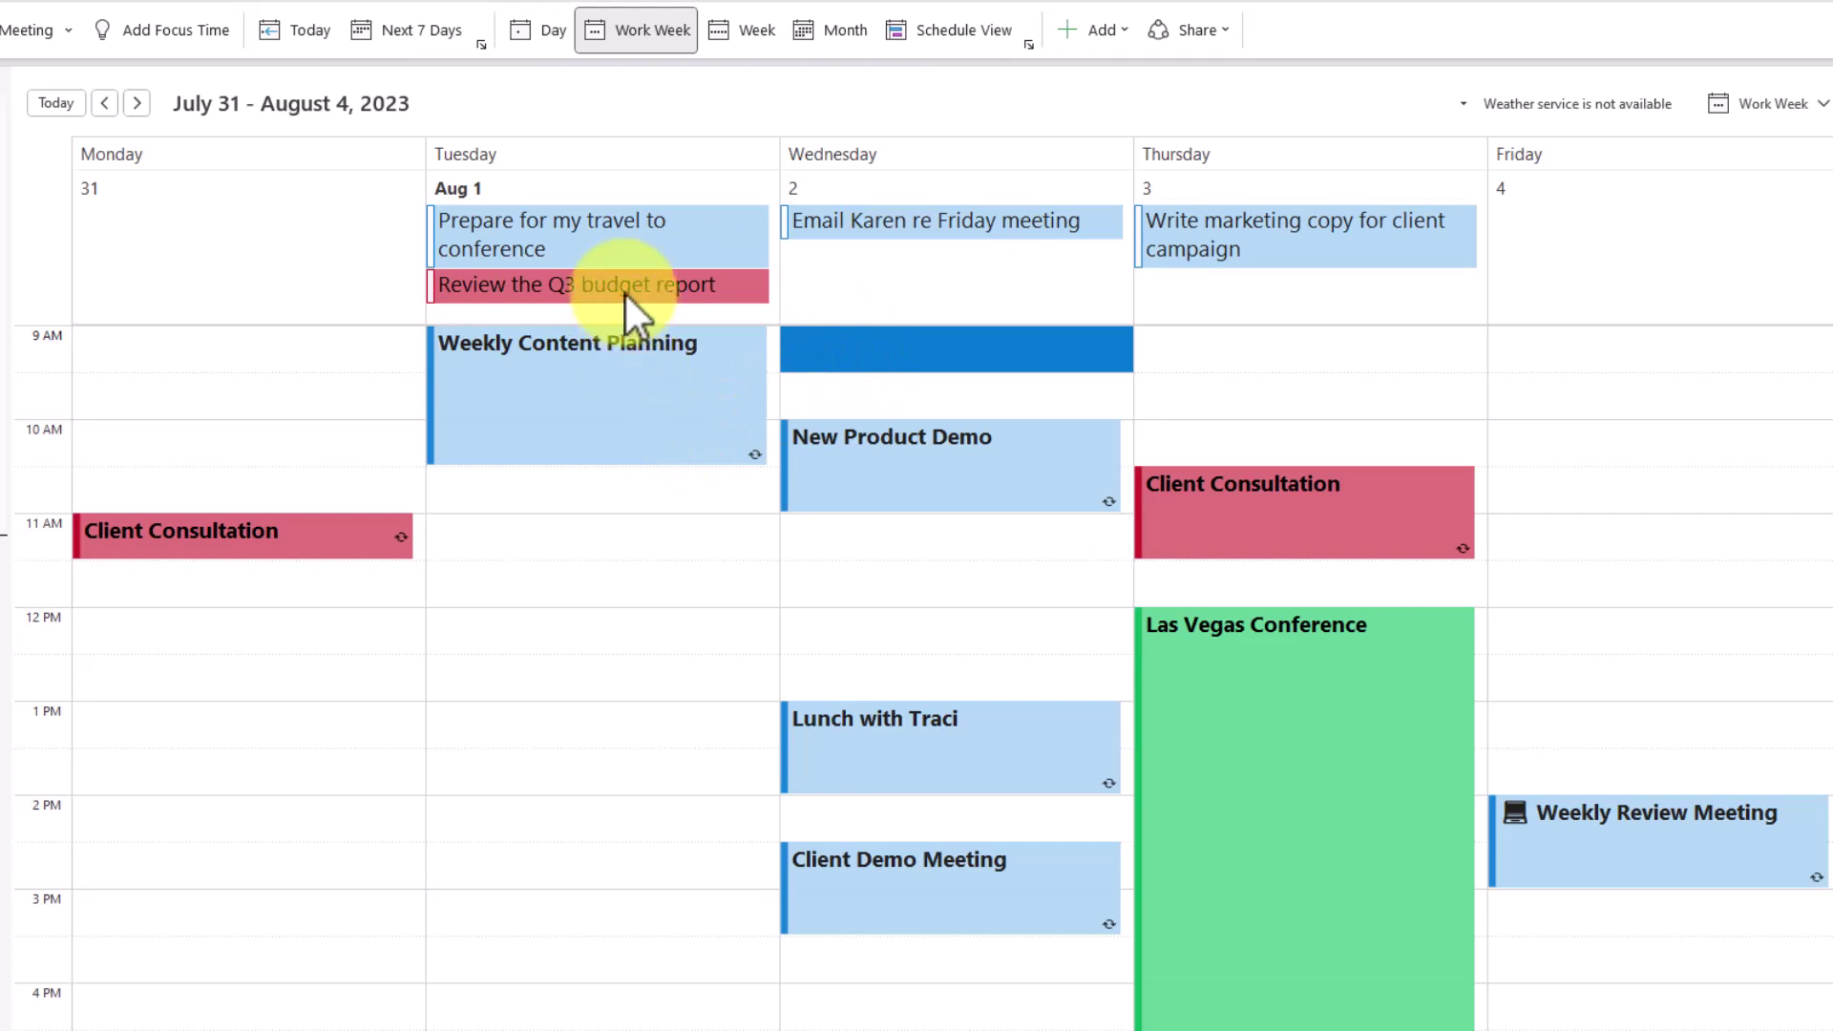
Assign the Completed category to Tuesday's all-day event "Prepare for my travel to conference".
mouse_move(683, 234)
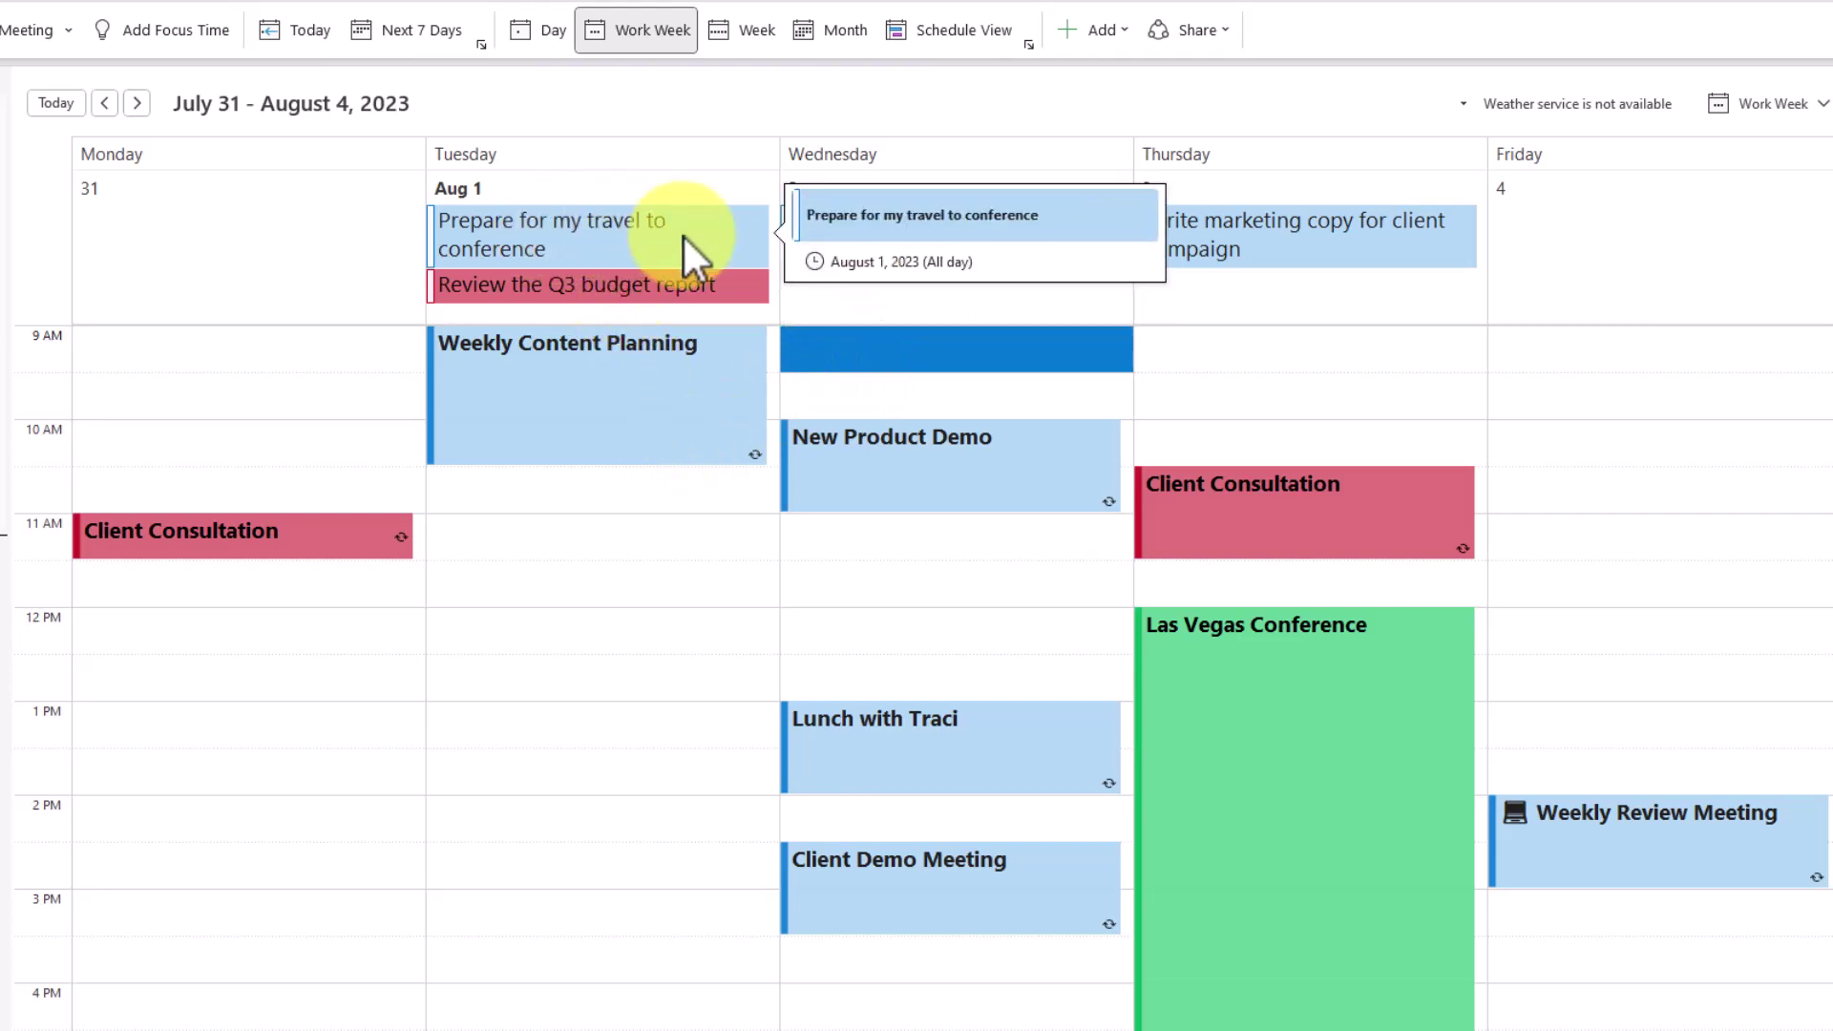
mouse_move(609, 287)
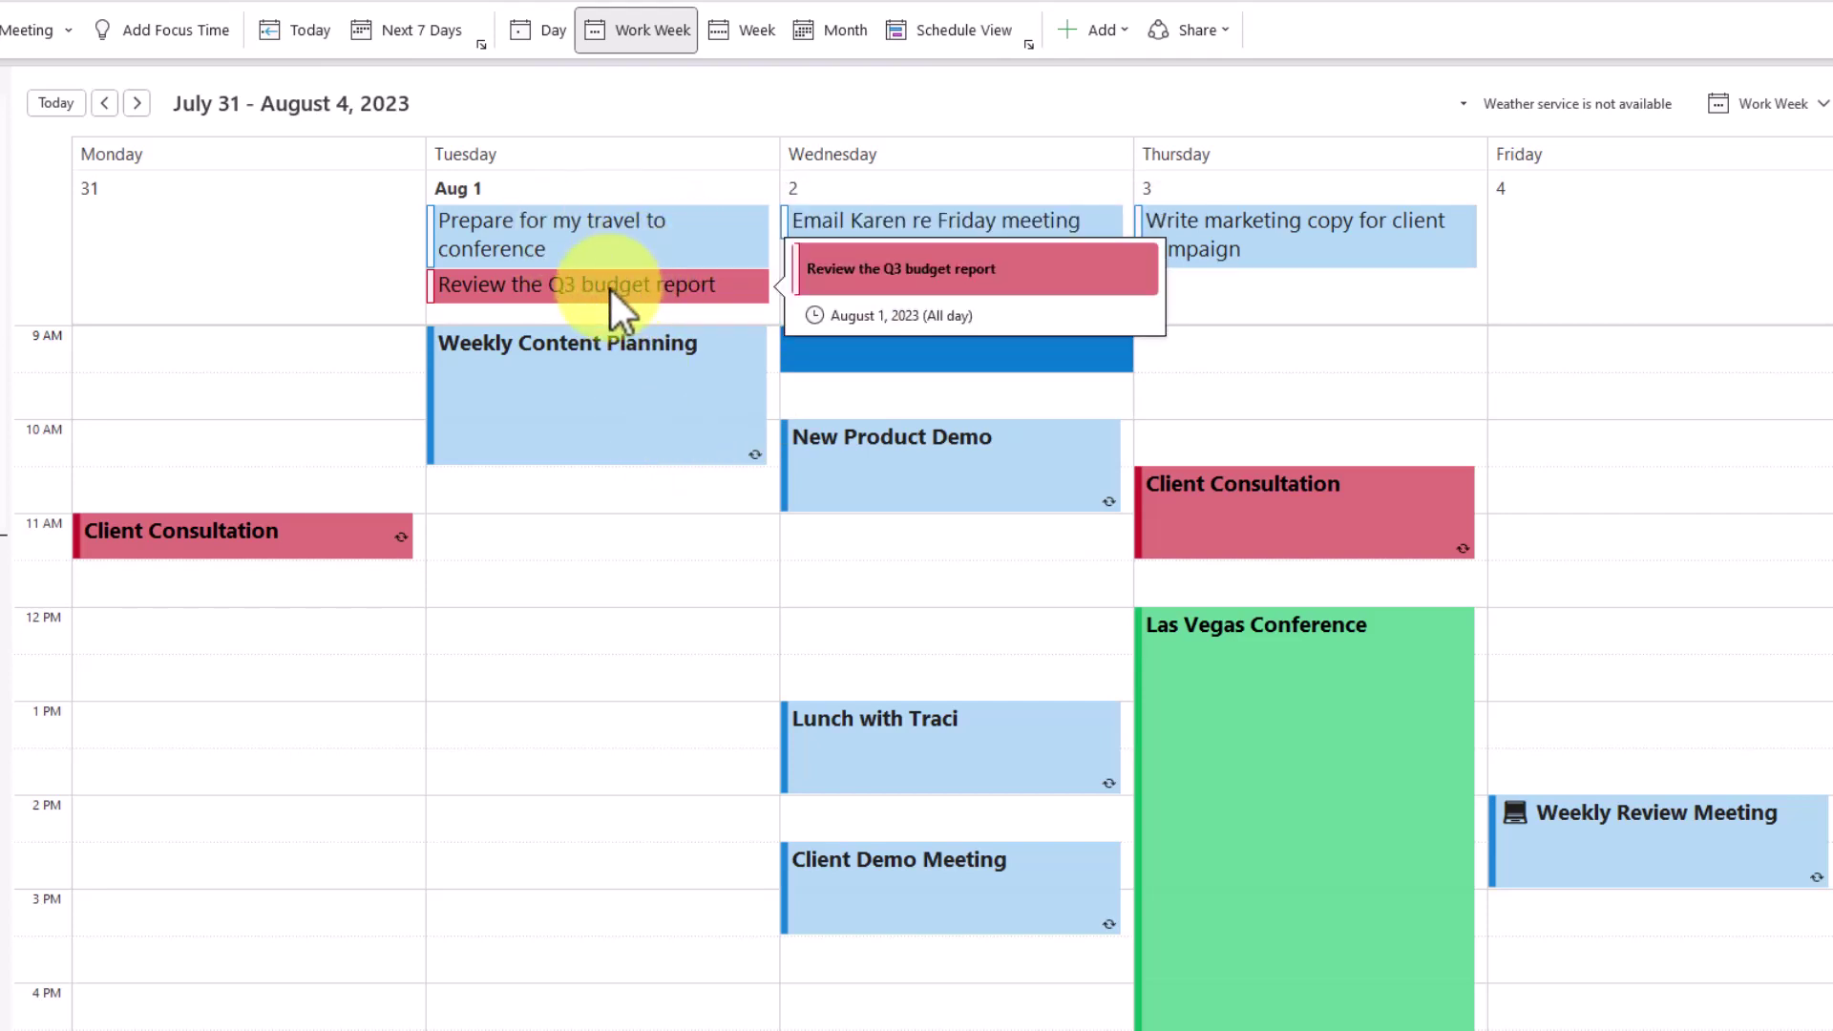
mouse_move(615, 233)
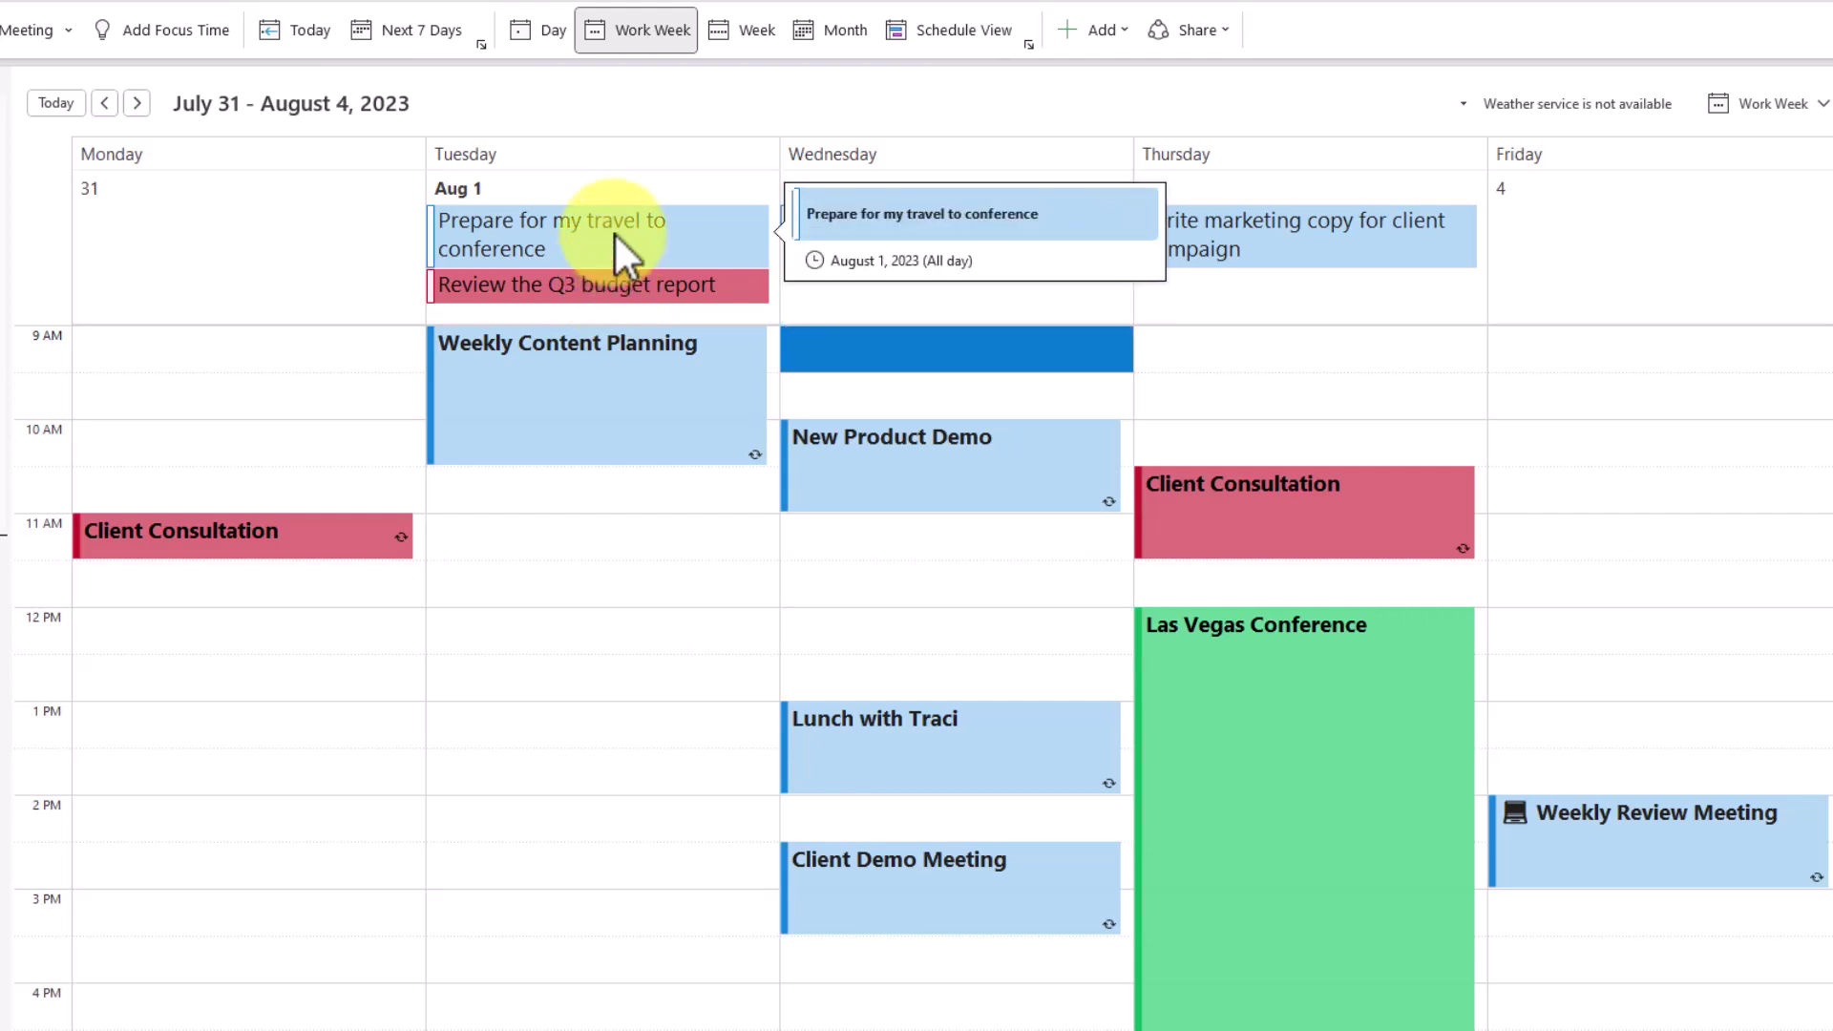
right_click(614, 232)
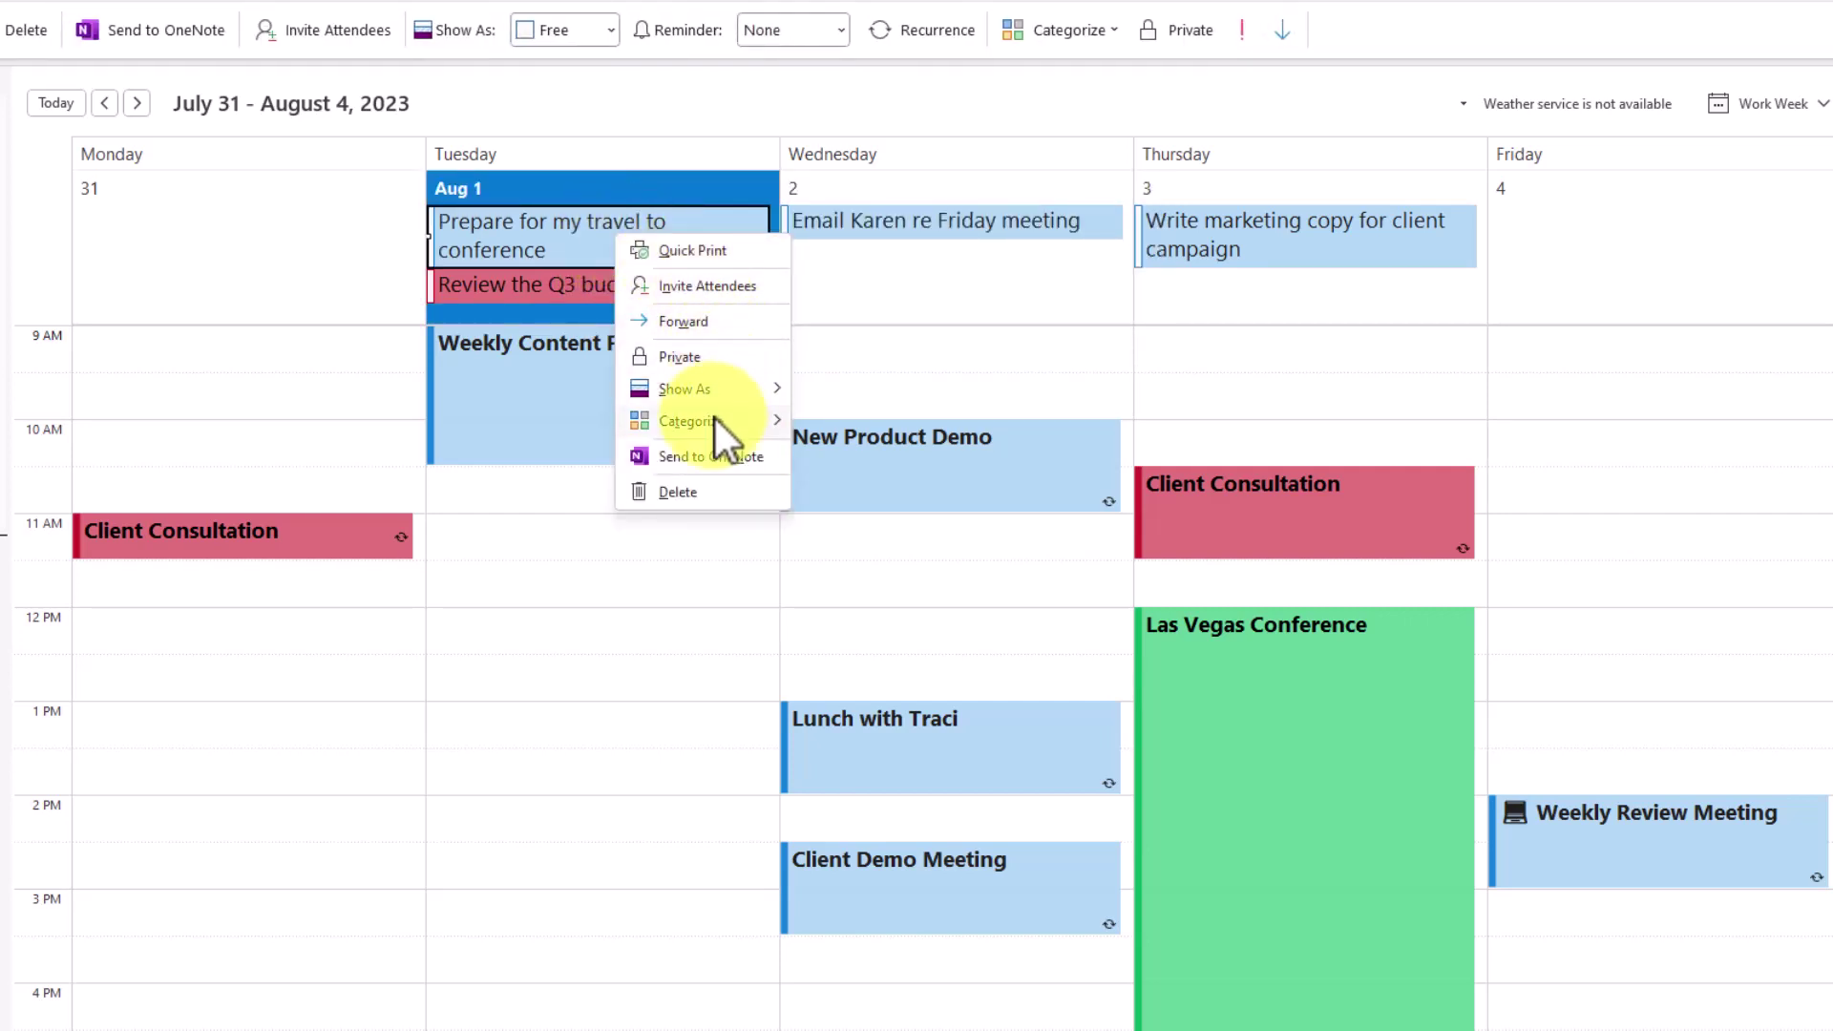
mouse_move(715, 418)
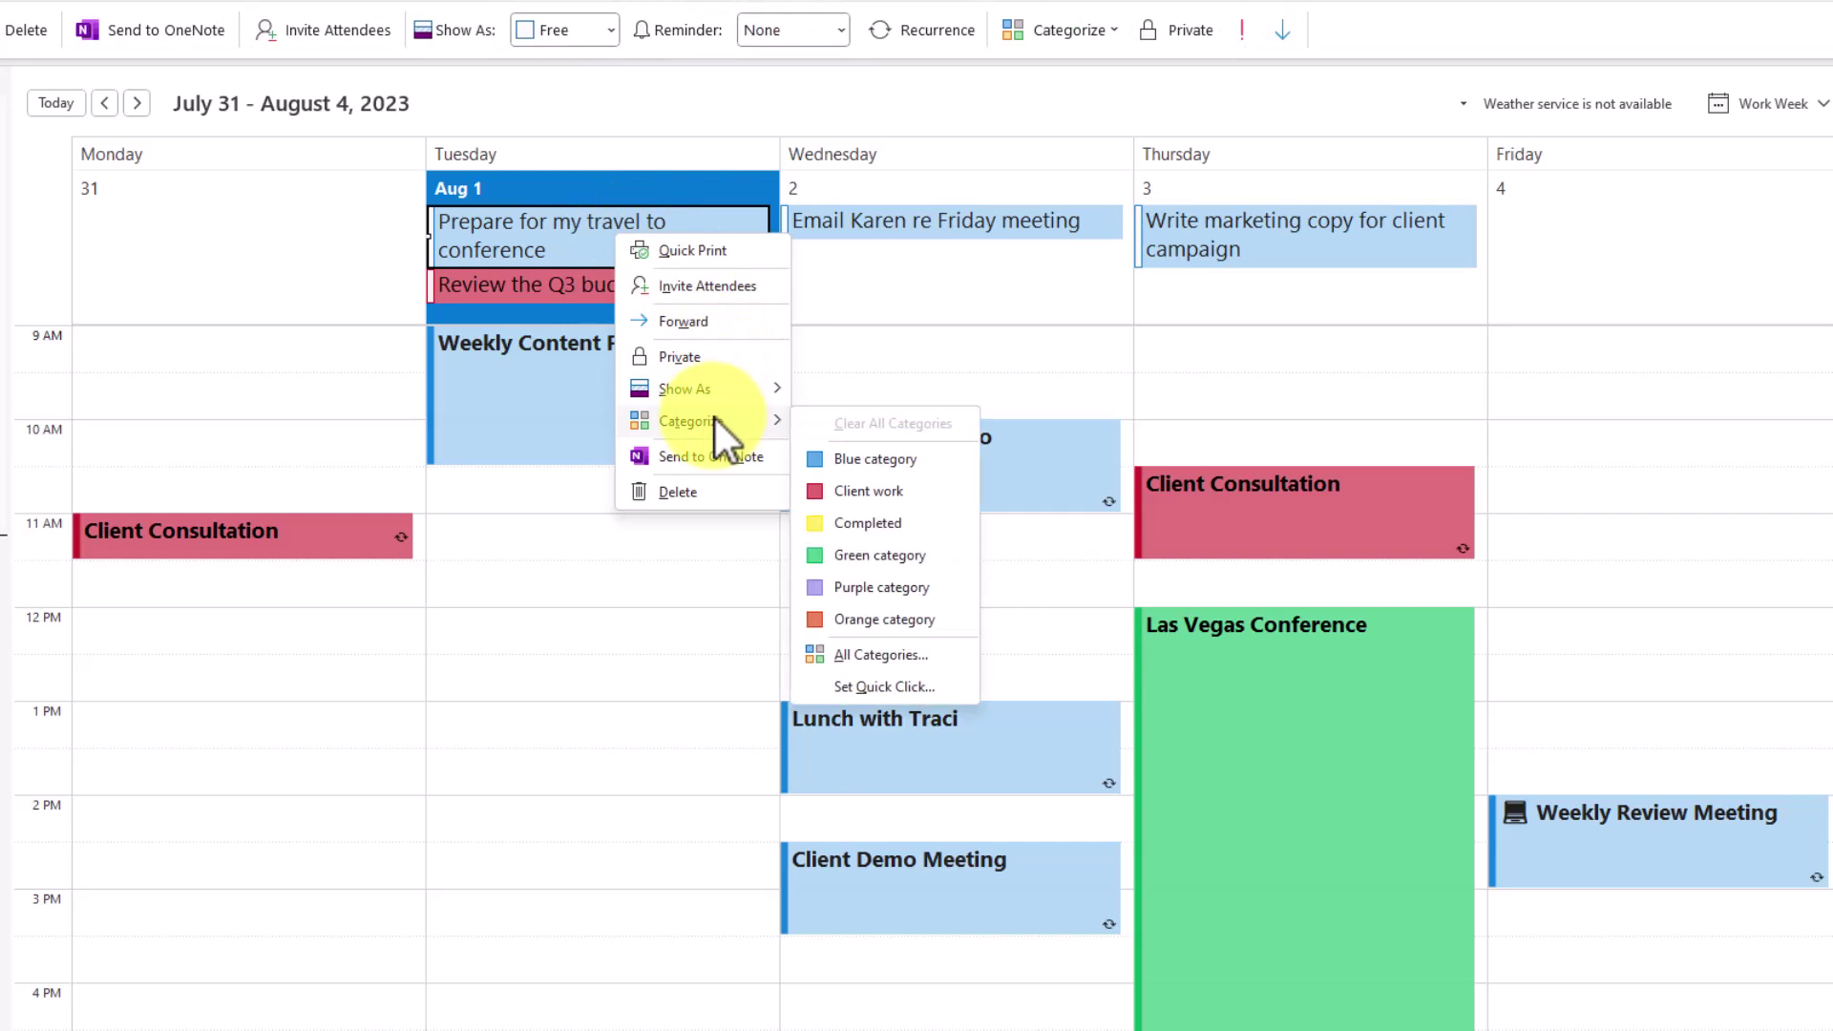
left_click(899, 521)
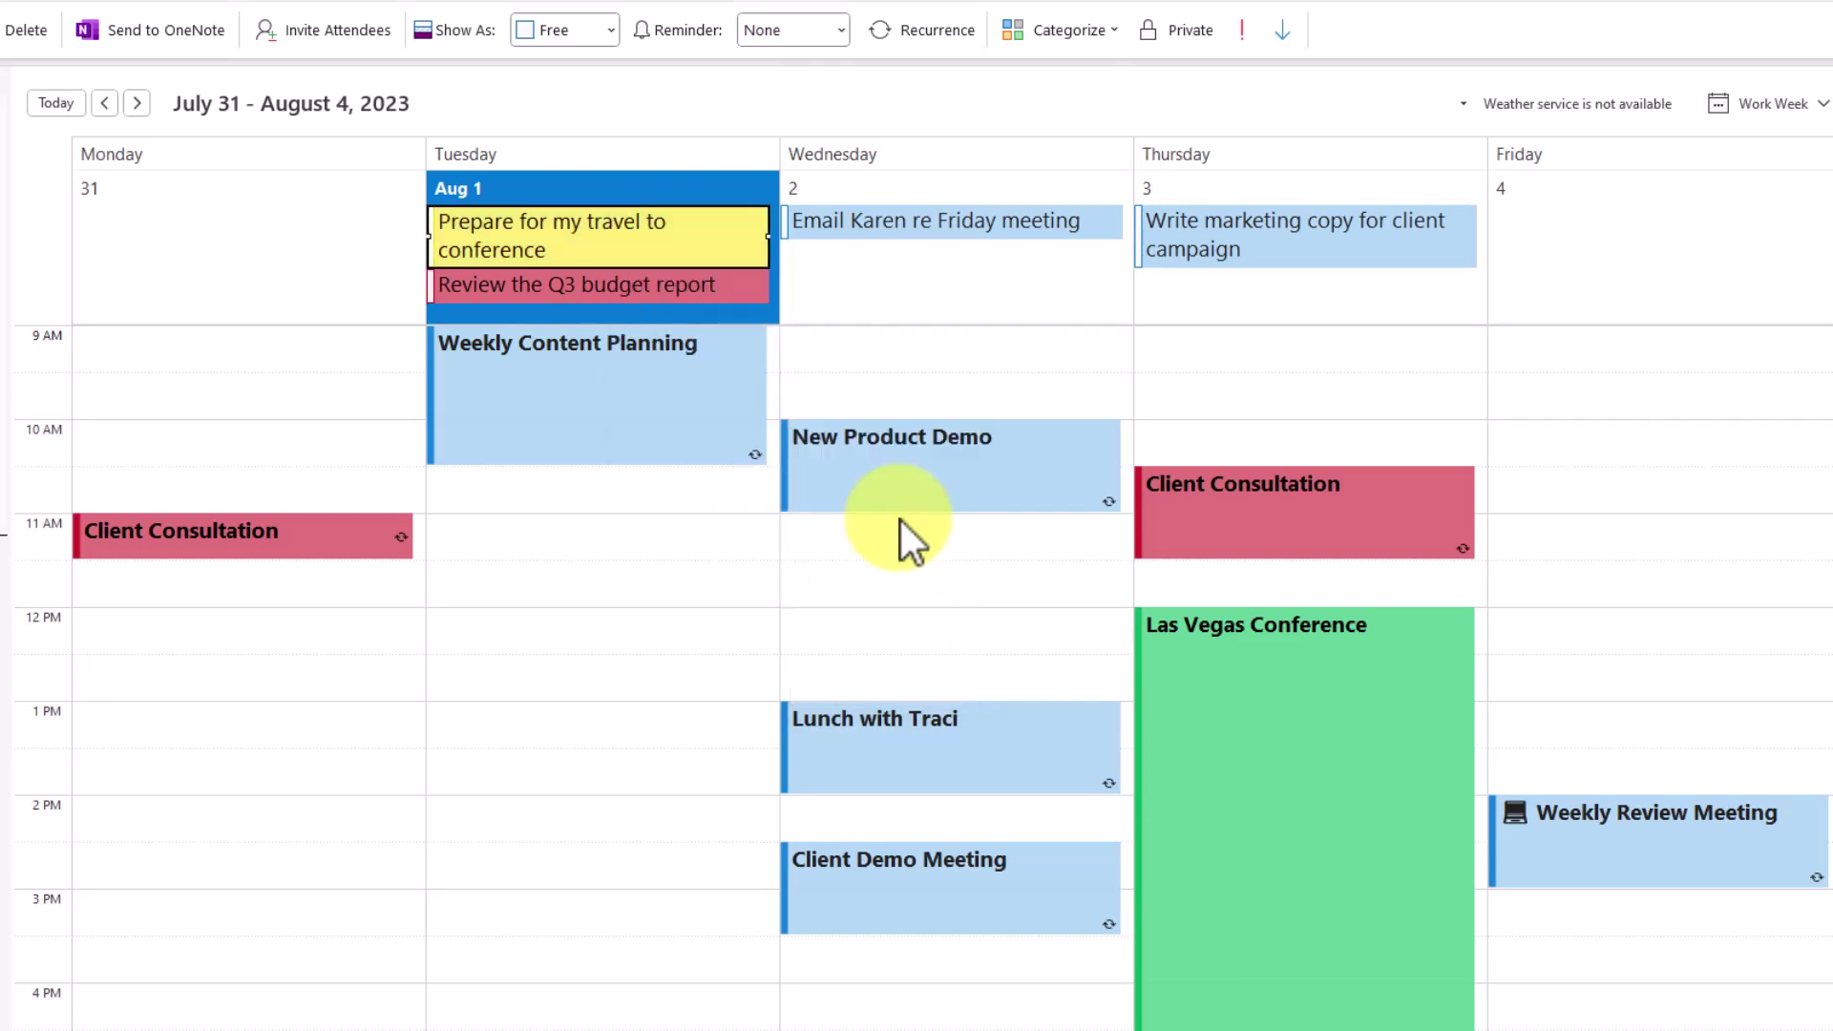
left_click(676, 573)
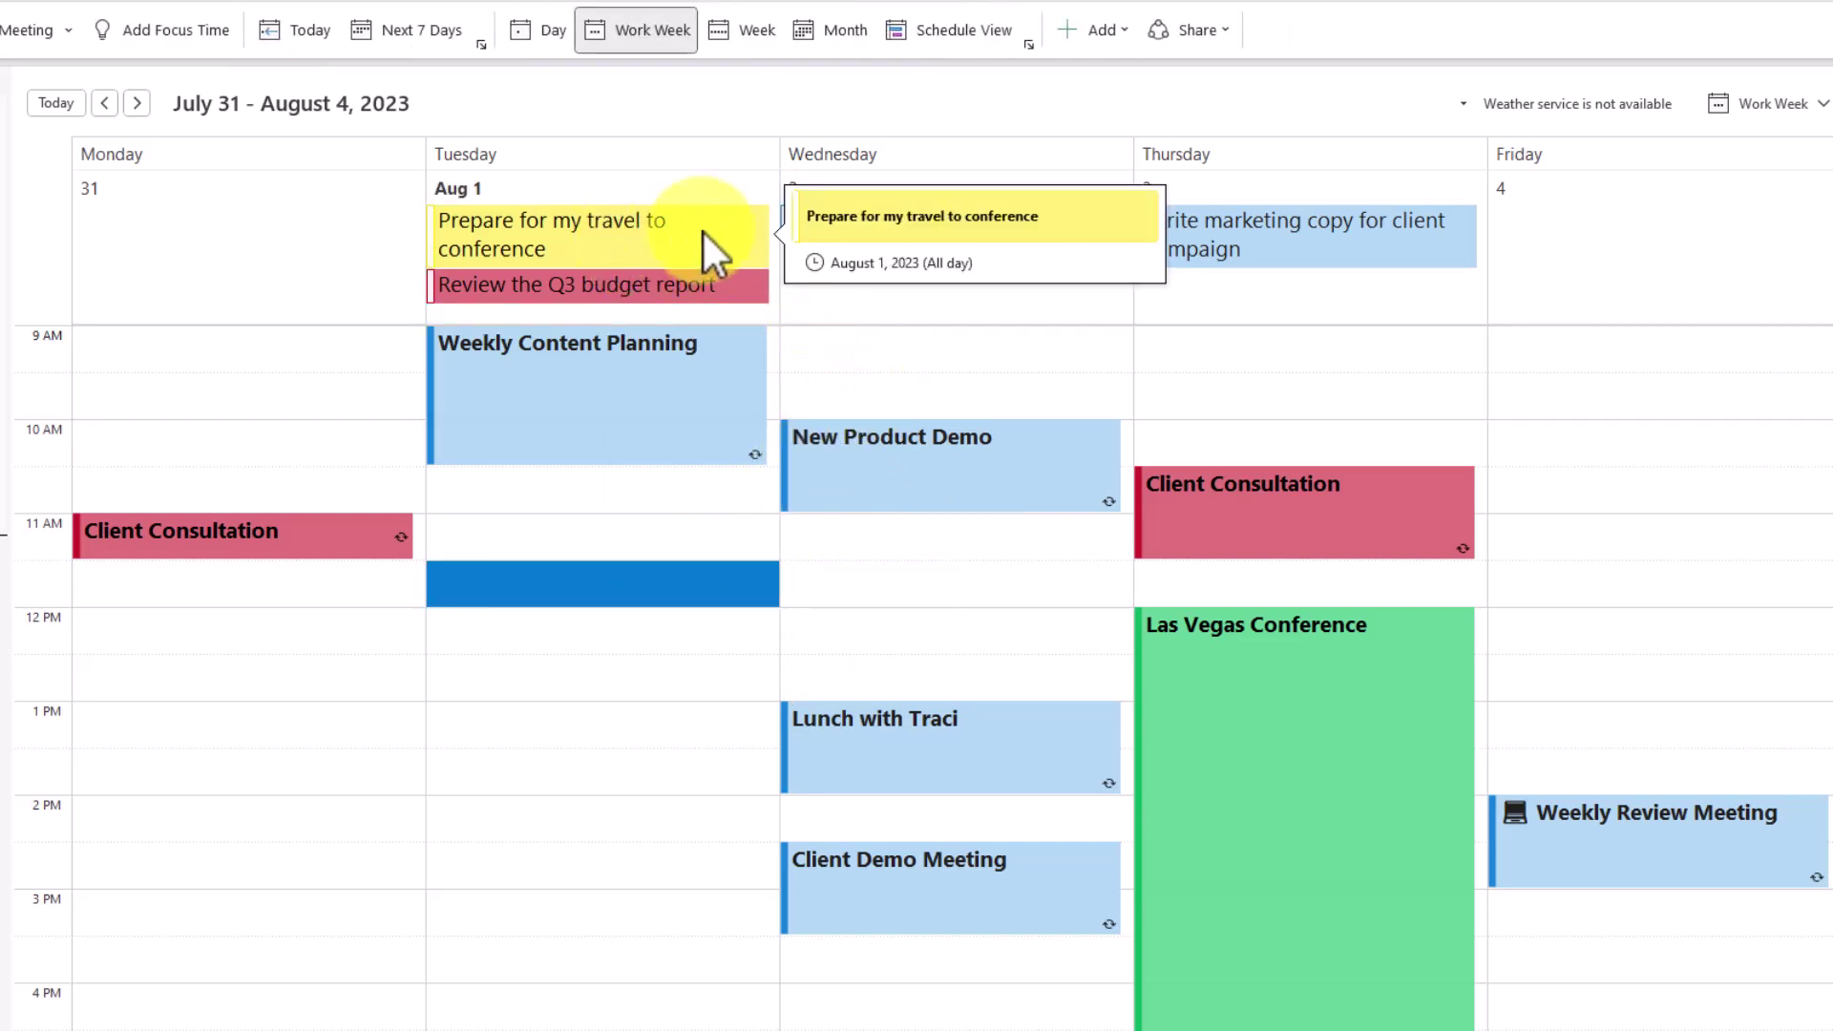
Move the all-day event "Review the Q3 budget report" from Tuesday to Wednesday, August 2.
mouse_move(583, 291)
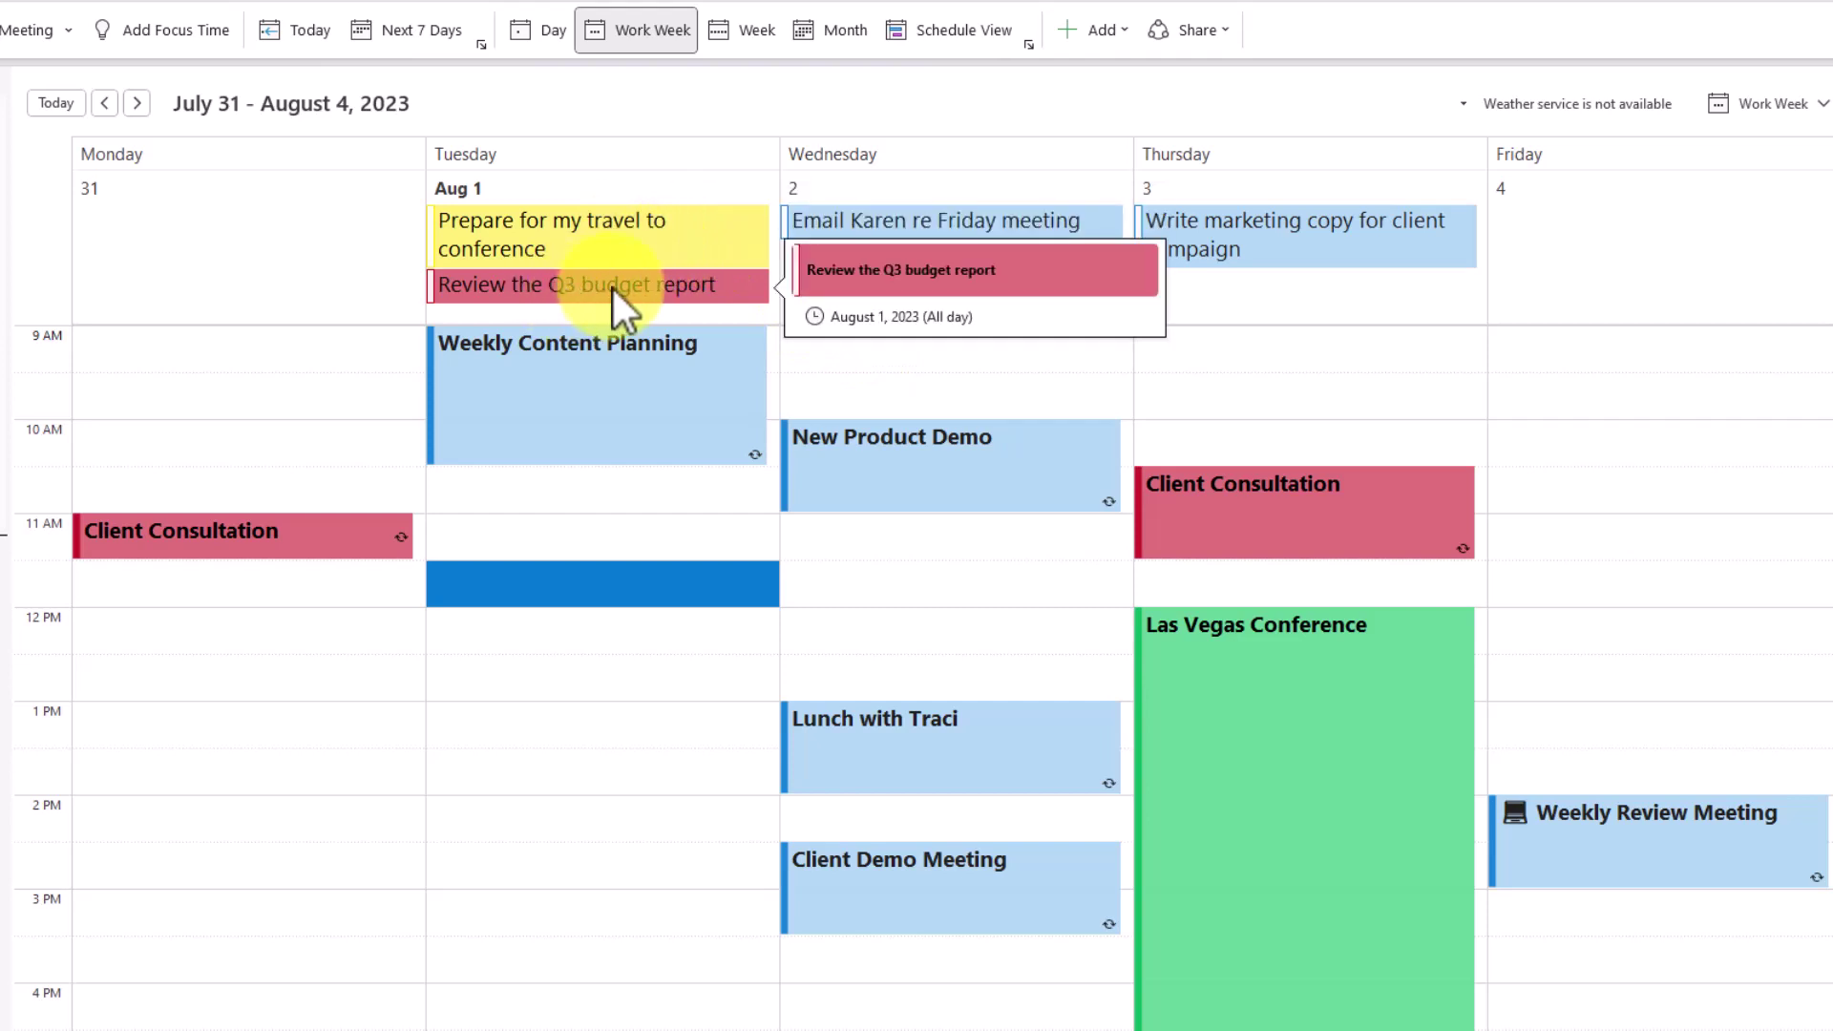
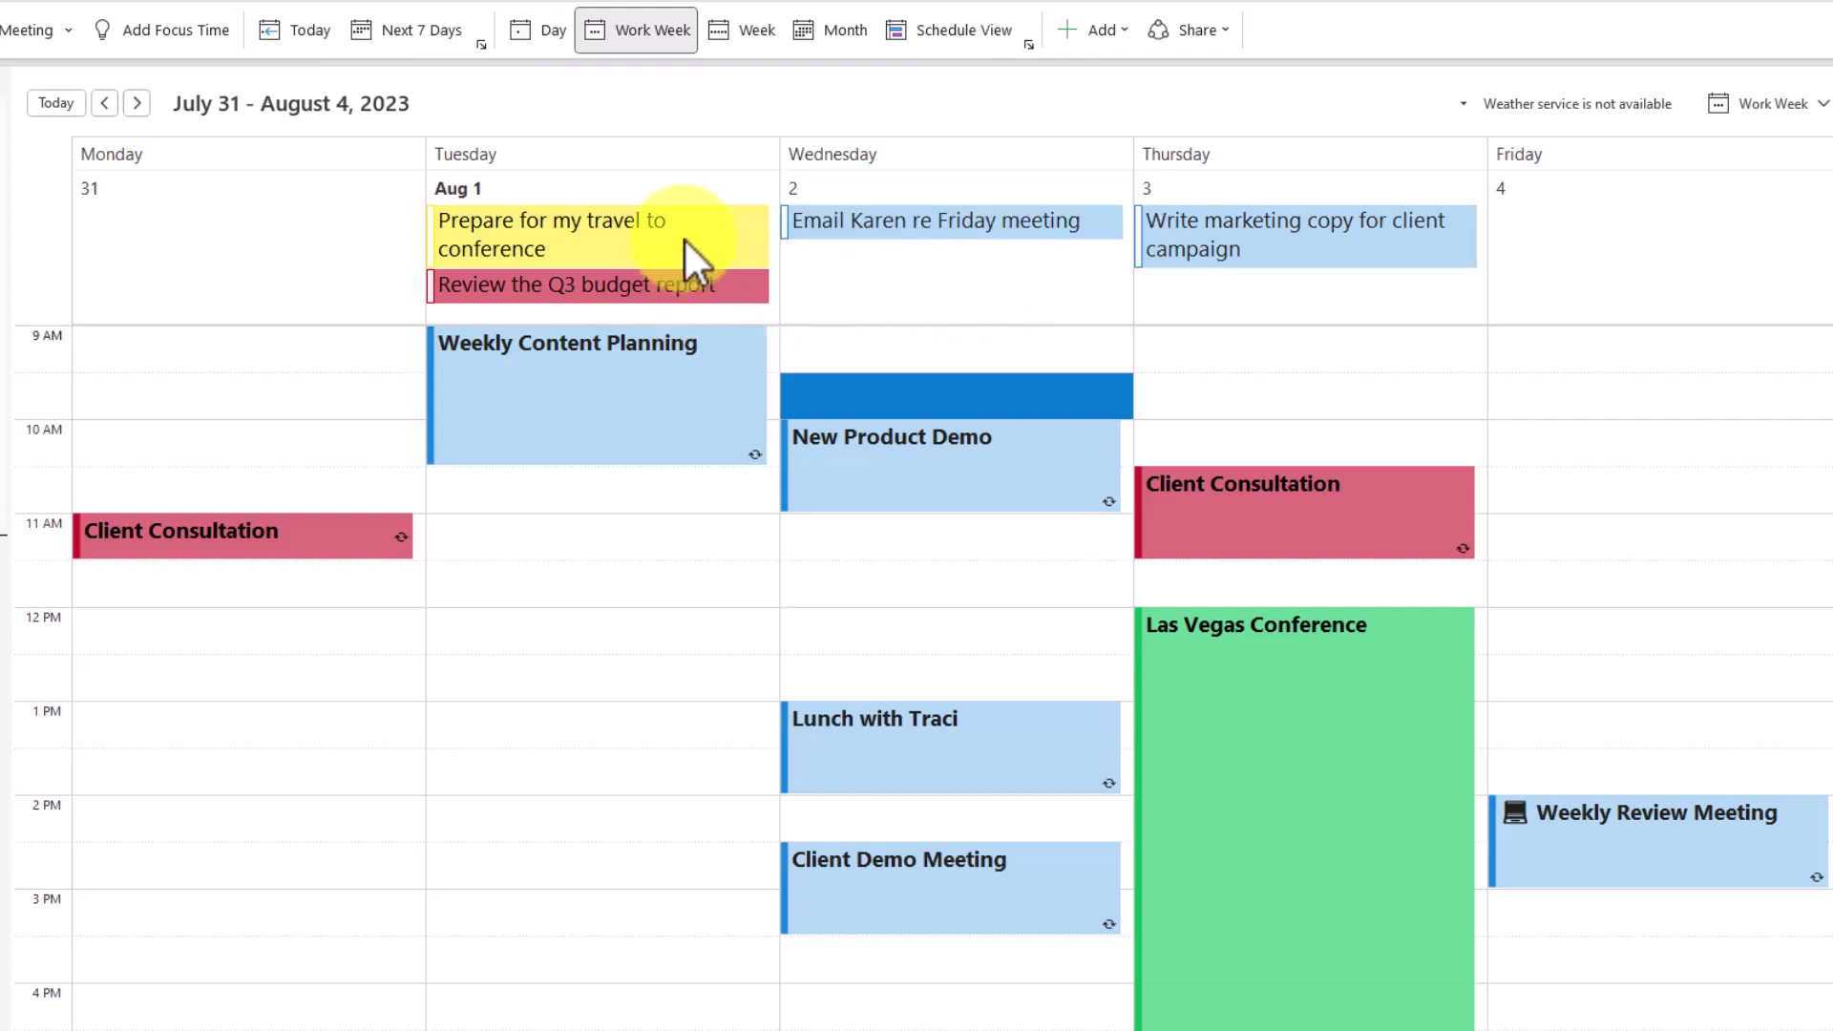
mouse_move(670, 285)
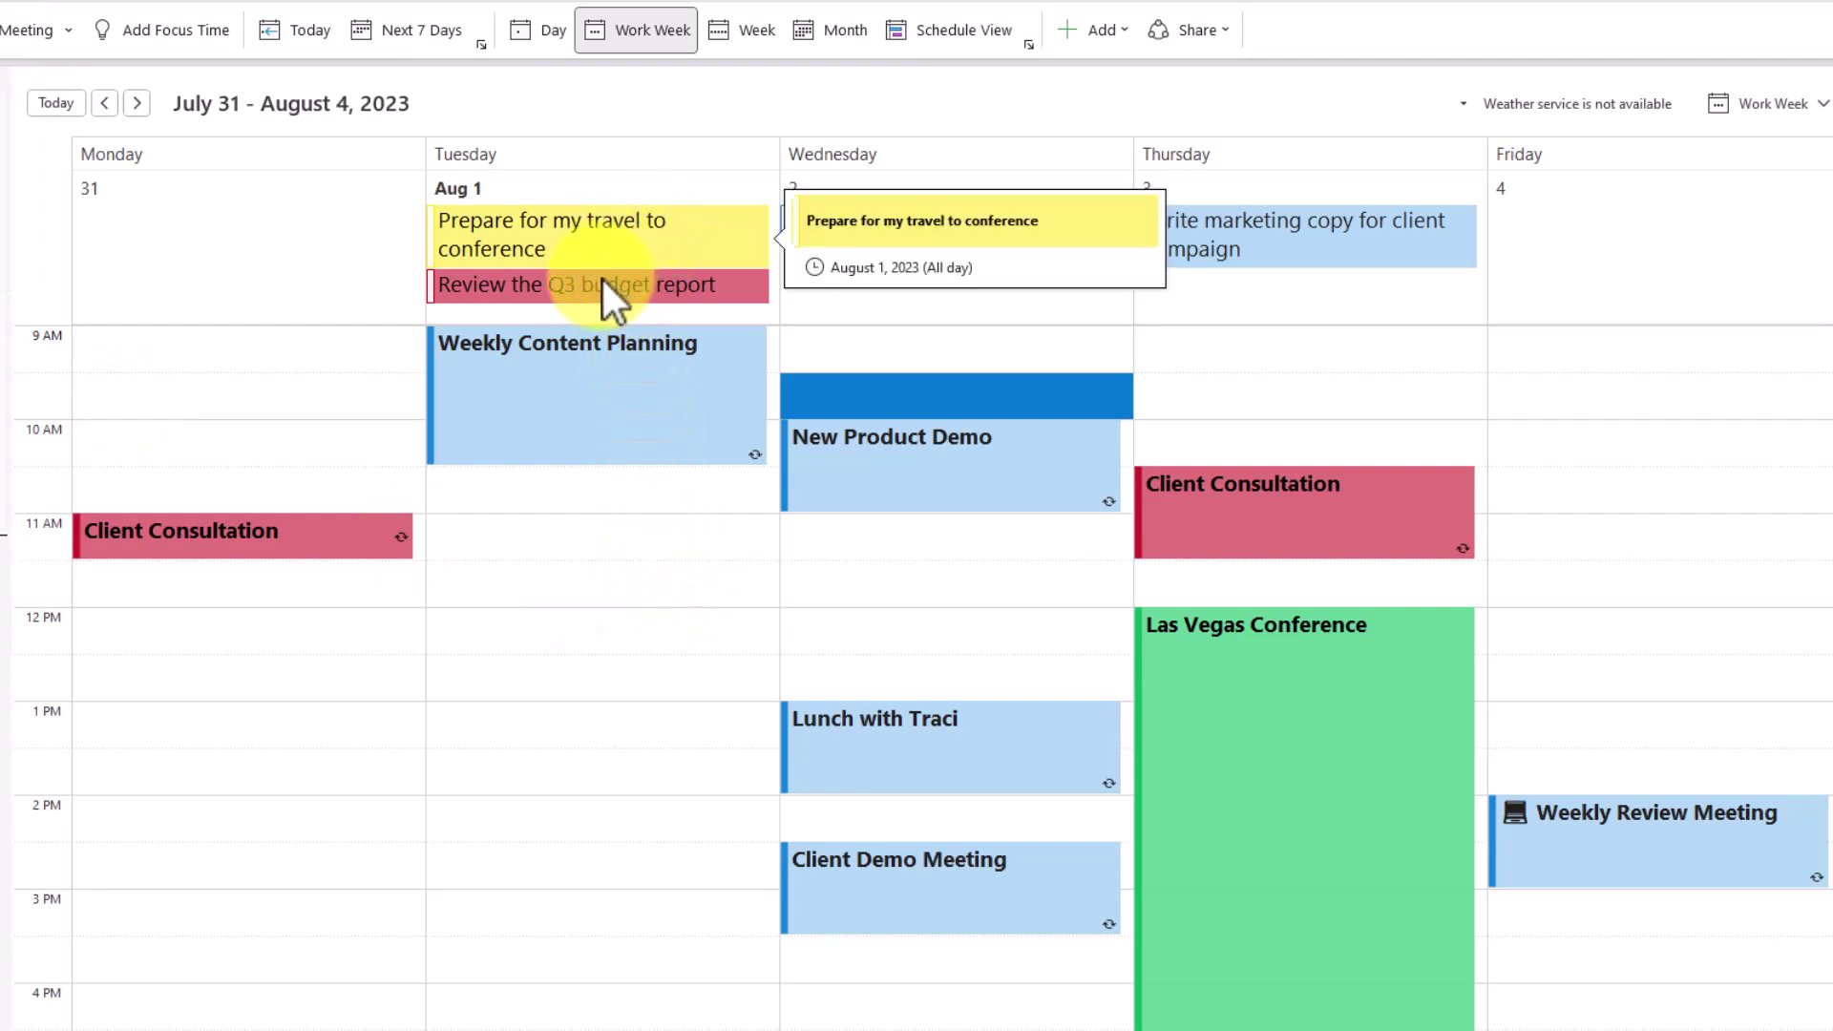
mouse_move(604, 280)
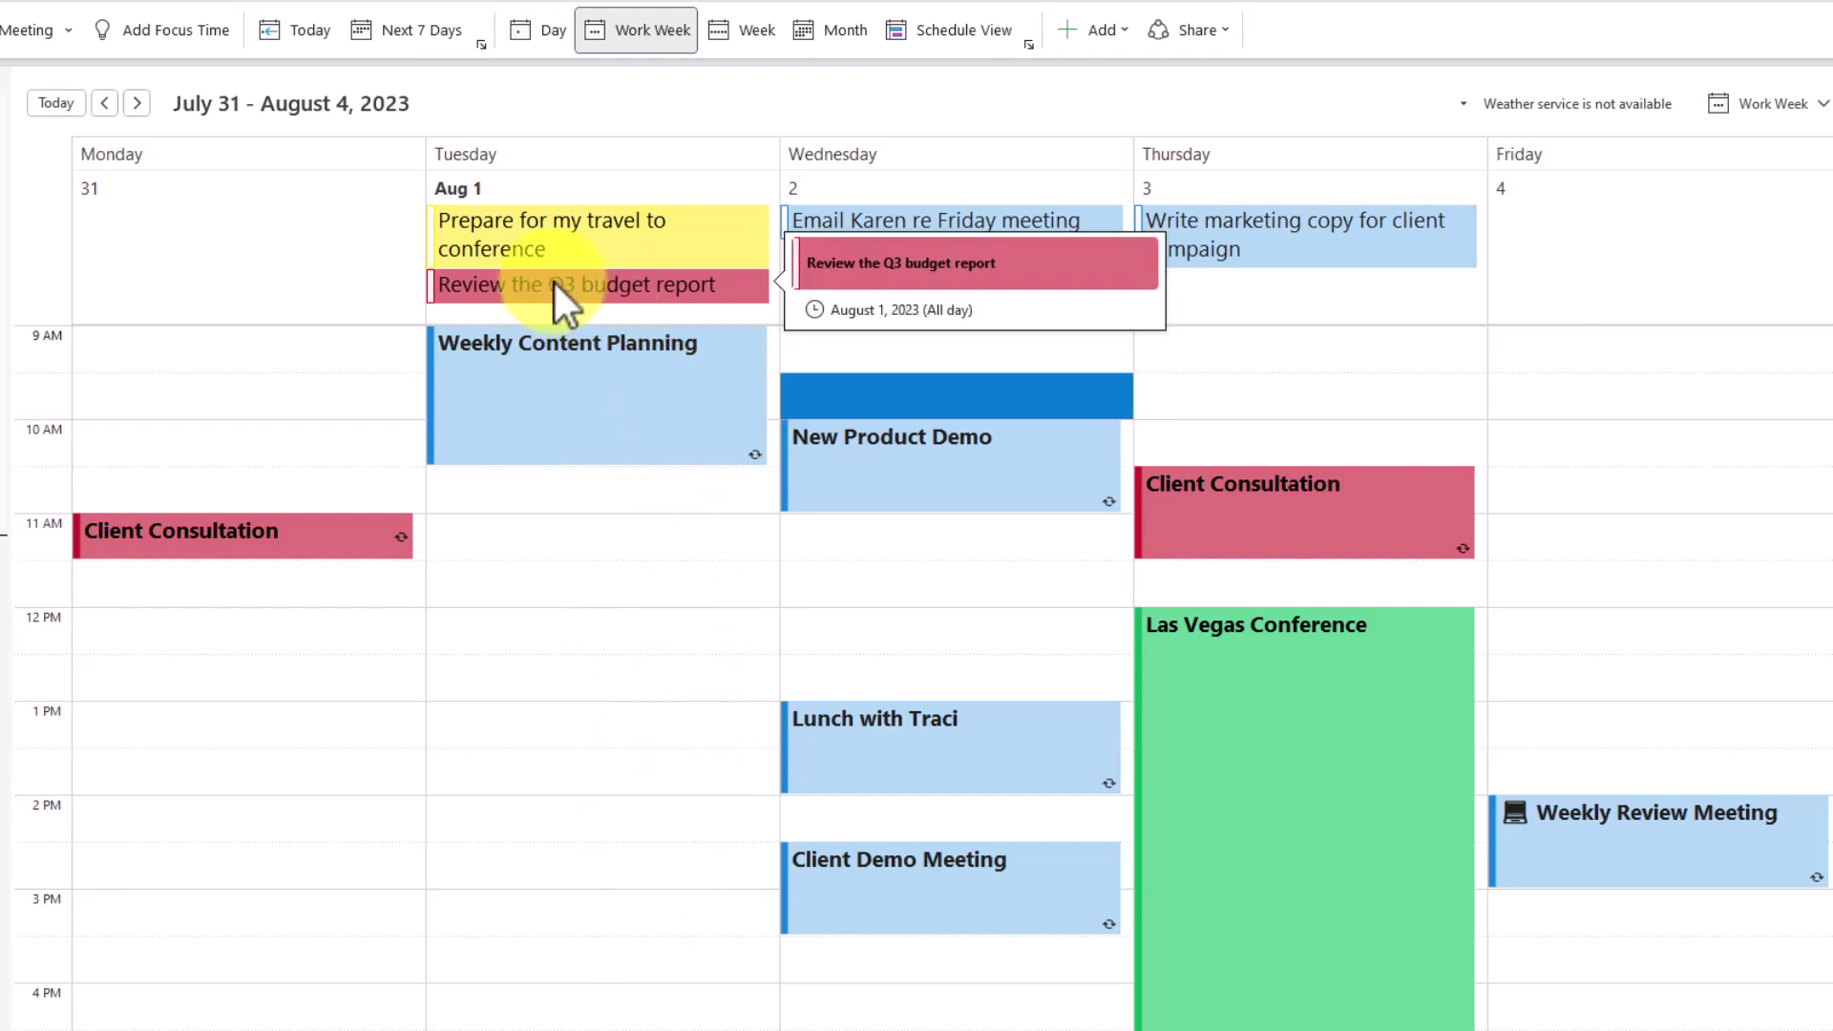
left_click_drag(555, 284, 925, 292)
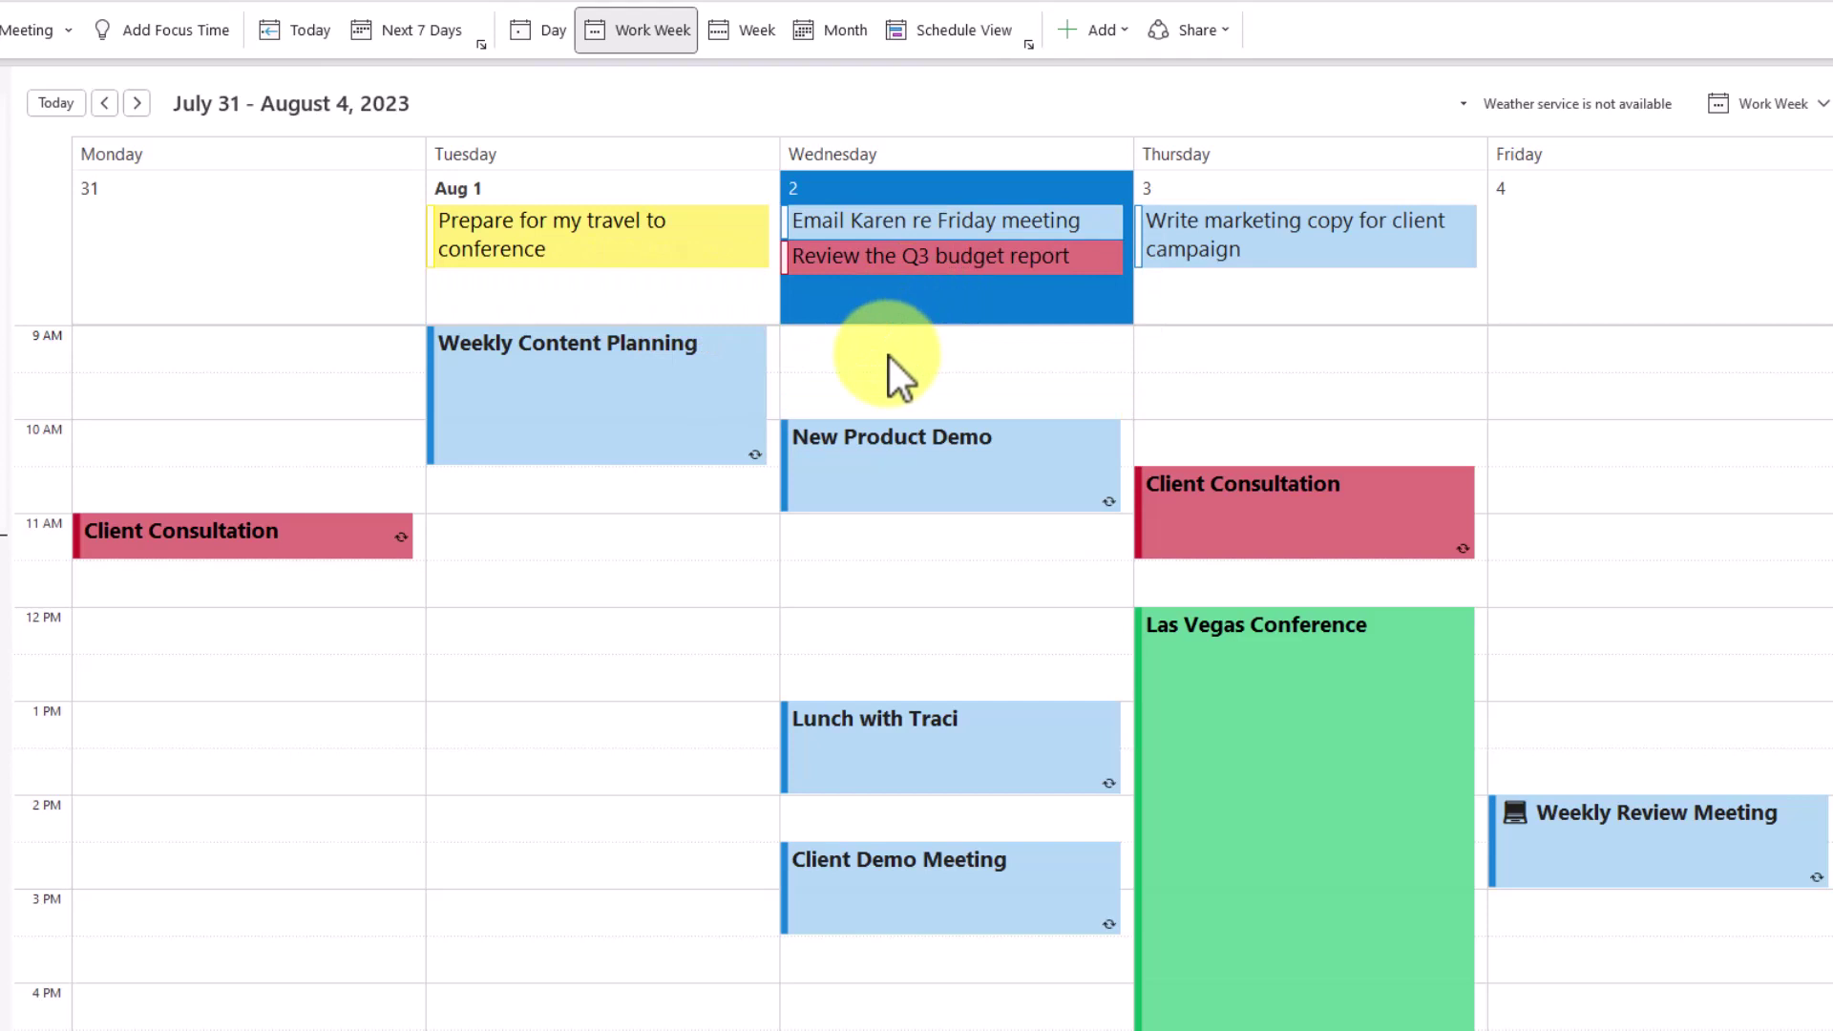